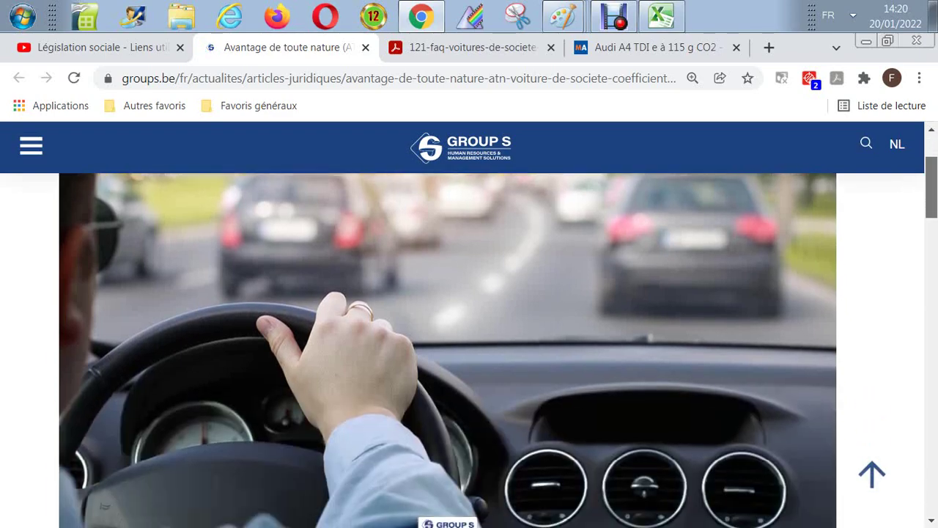
- Examine the 2021 company-car benefit formulas per fuel type in the article's CO2 percentage section
scroll(470, 350, down, 1)
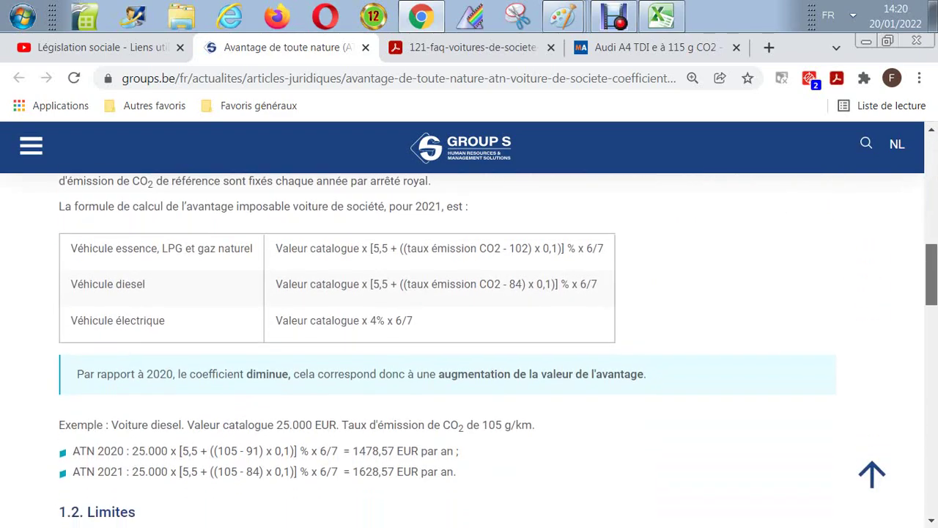
scroll(470, 351, down, 1)
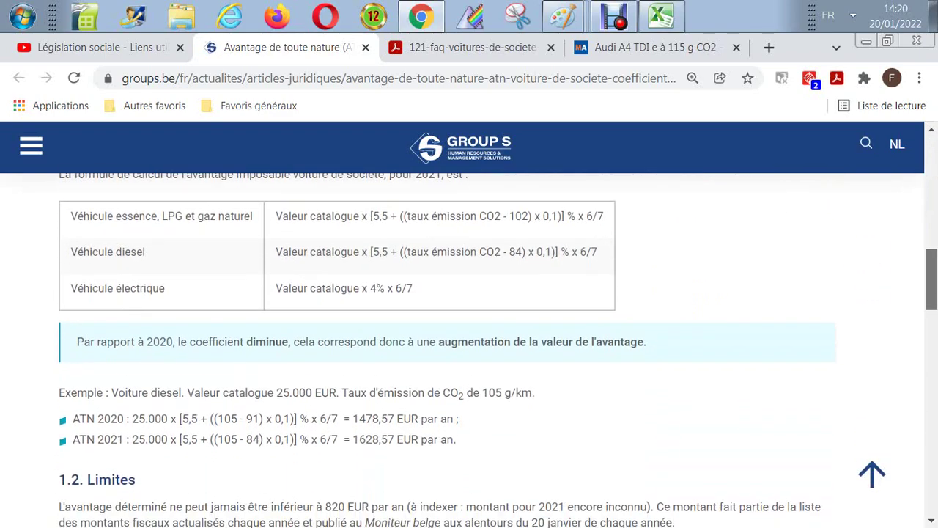
scroll(469, 350, up, 1)
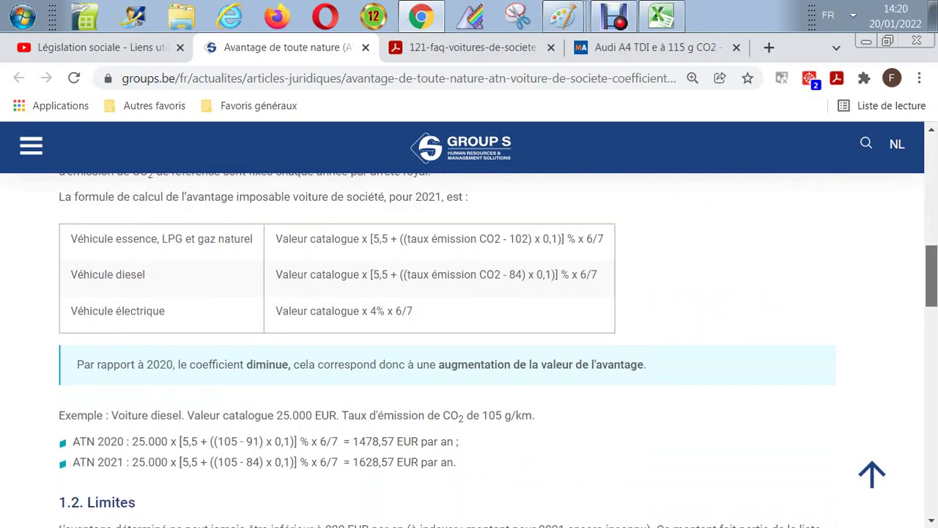
scroll(469, 351, up, 1)
scroll(469, 351, up, 1)
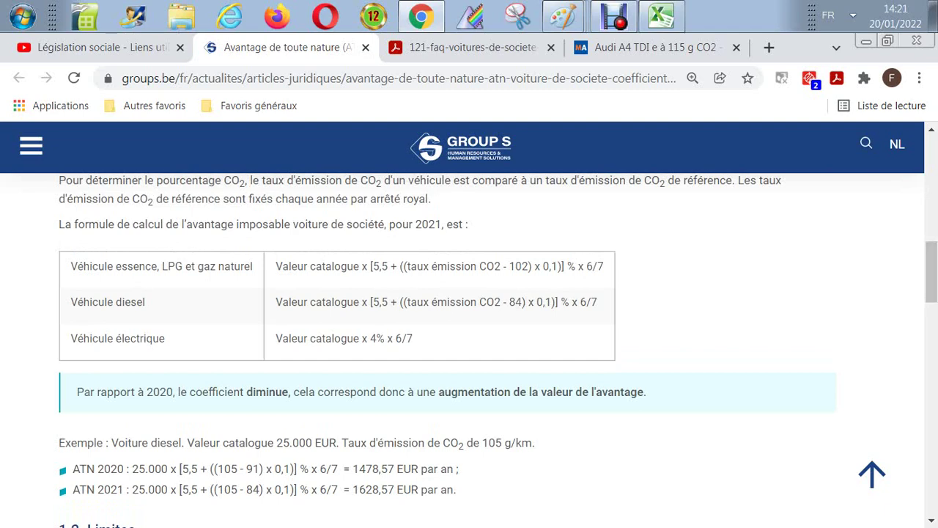
scroll(469, 350, up, 1)
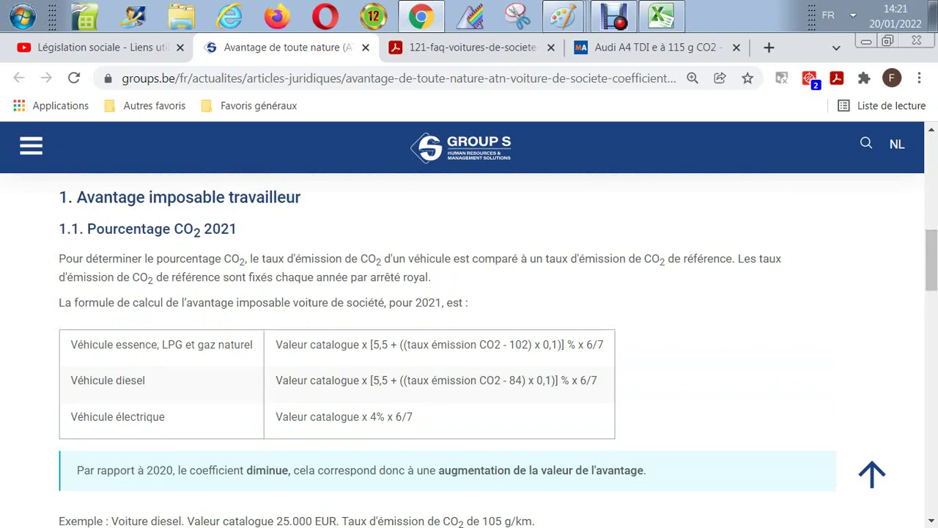
drag(344, 303, 442, 303)
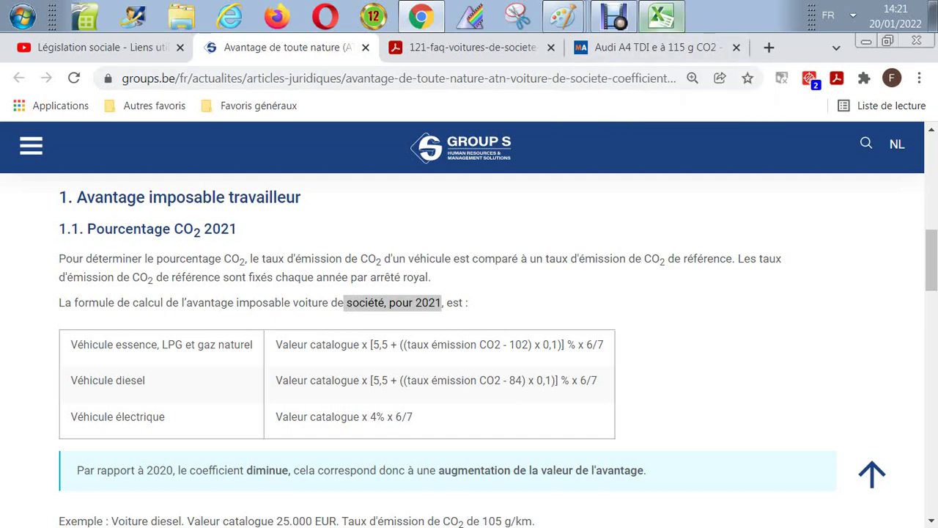
- Switch to the Excel workbook and calculate the Ecart in E14 with the formula =E13-84
click(661, 16)
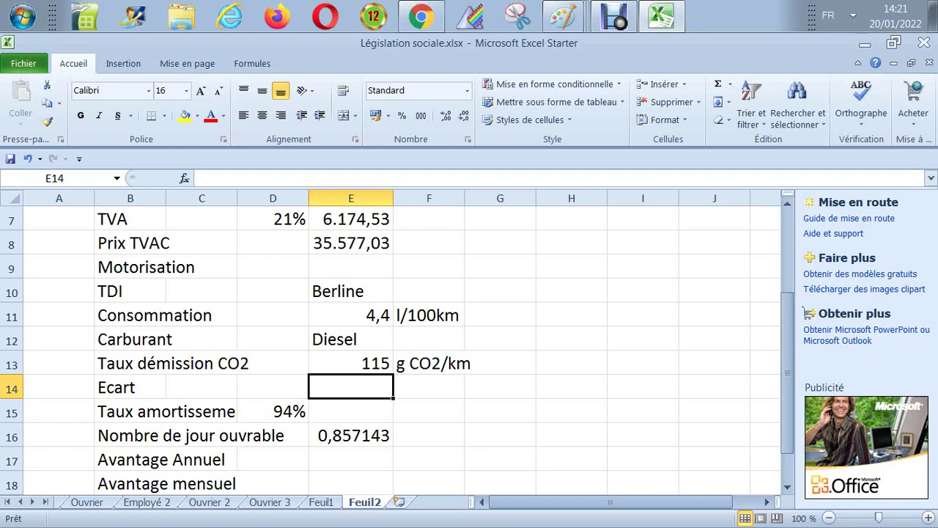
text(=)
key(Up)
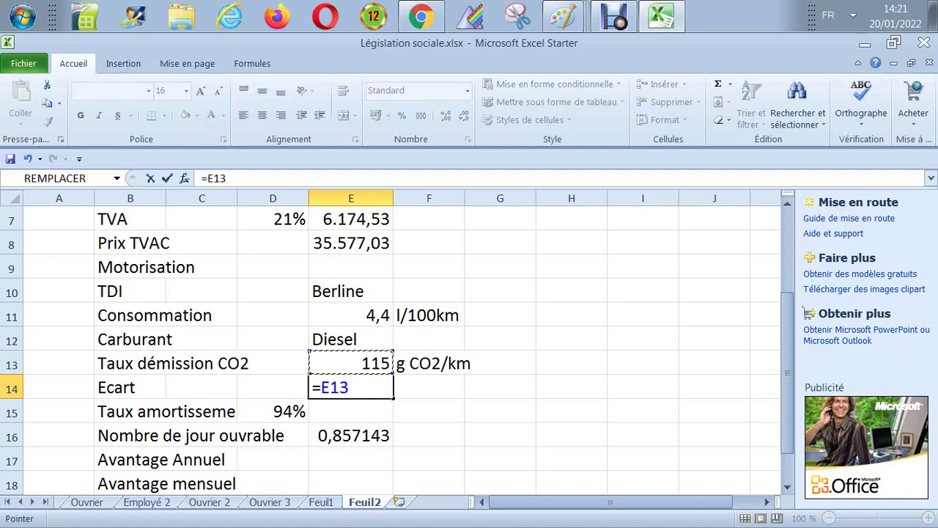
key(F2)
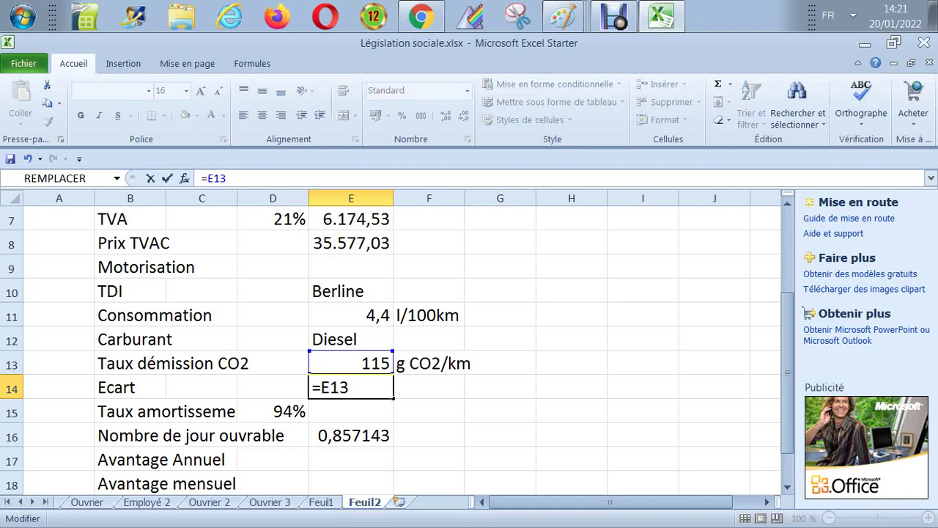
text(-84)
key(Return)
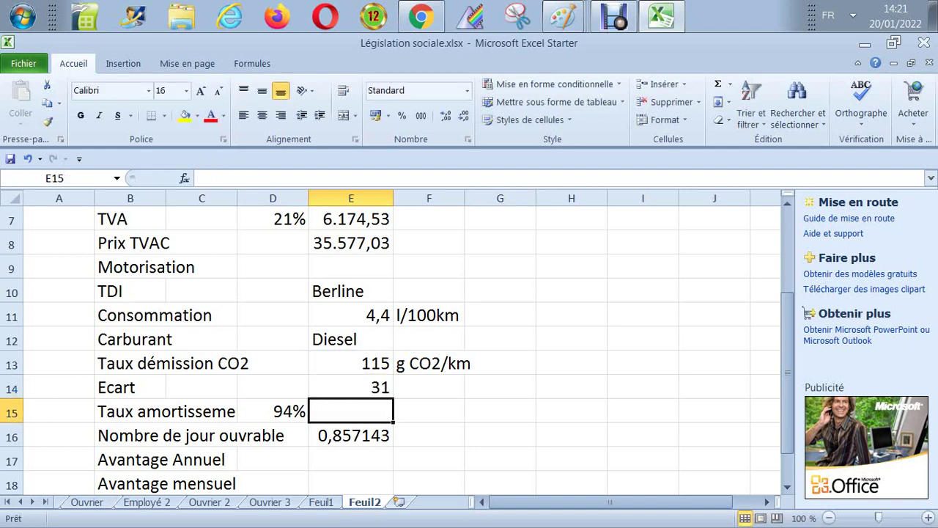
key(Up)
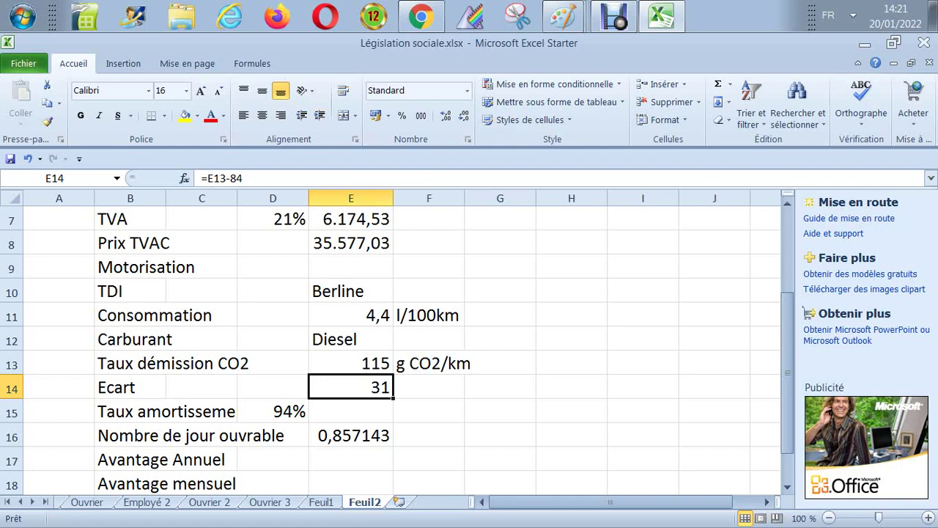
- Check the petrol formula on the web page in Chrome, return to Excel and replace the Ecart formula in E14 with =115-102
click(421, 16)
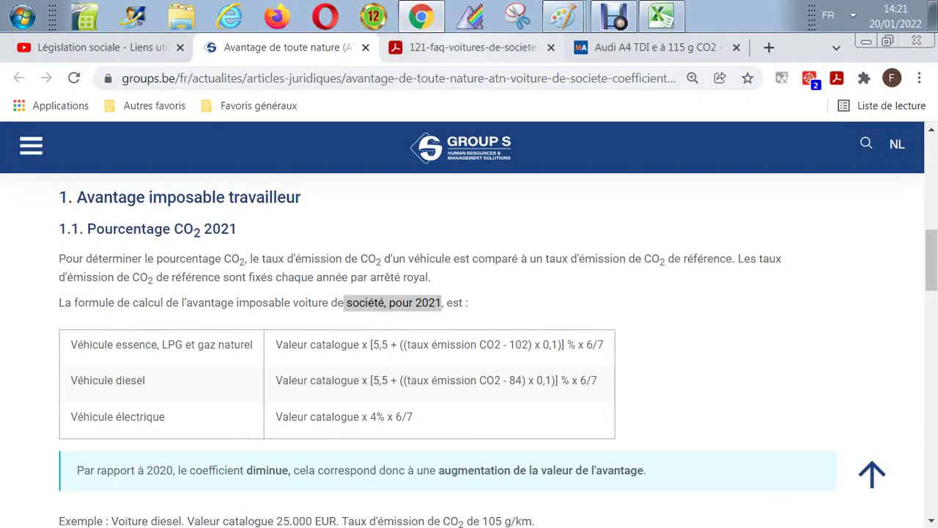
key(alt+Tab)
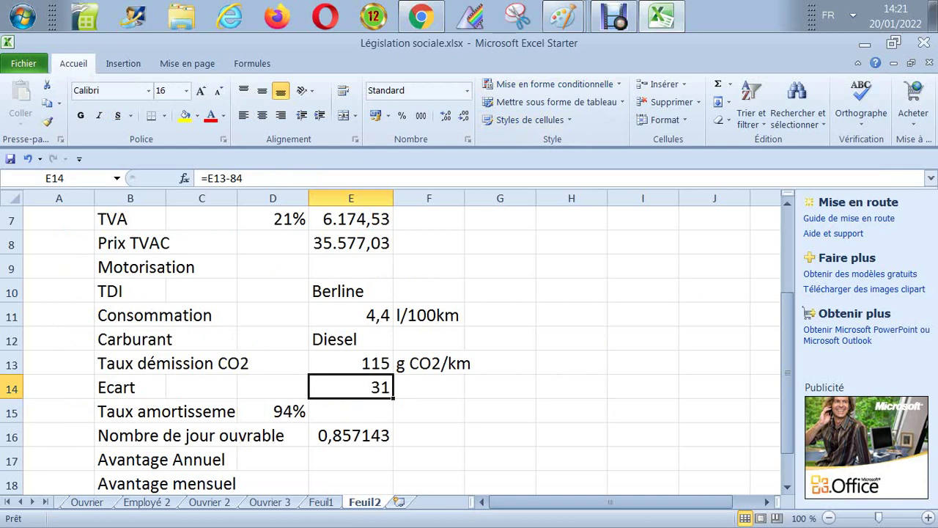
text(=115-102)
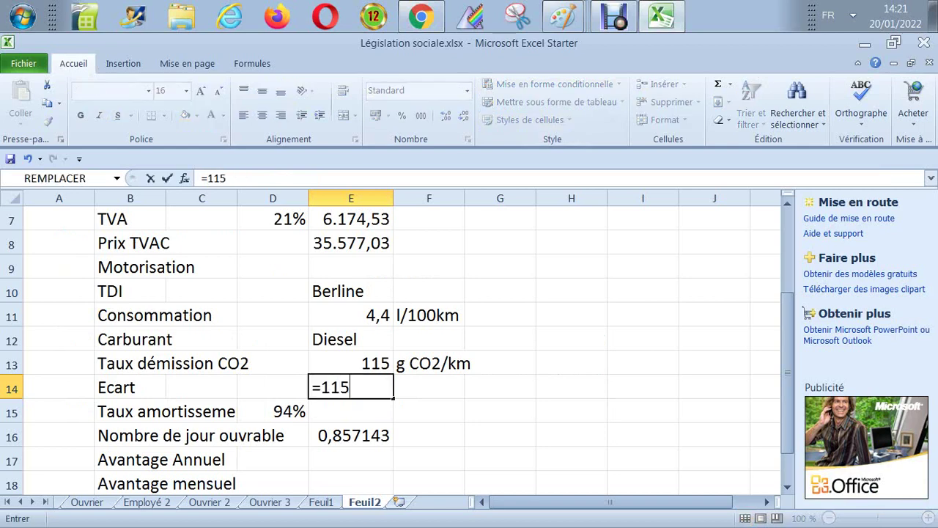
key(Return)
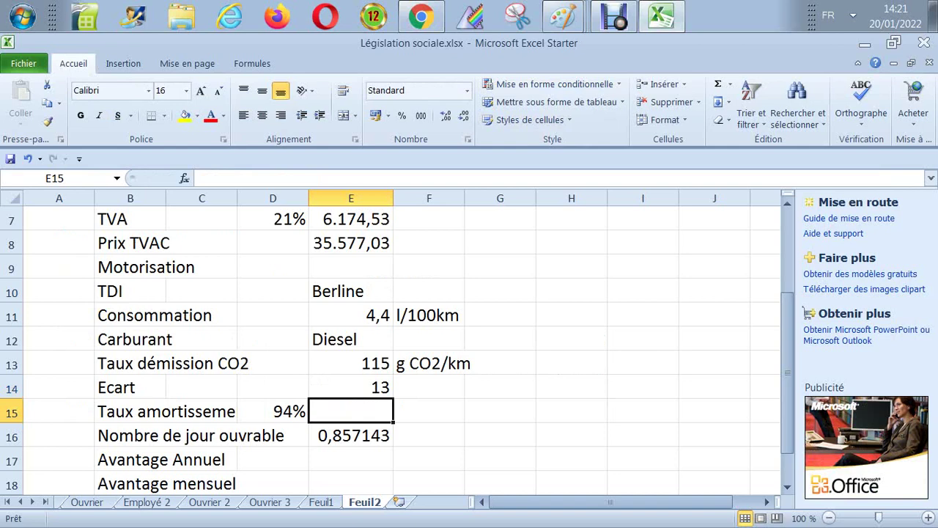
click(350, 387)
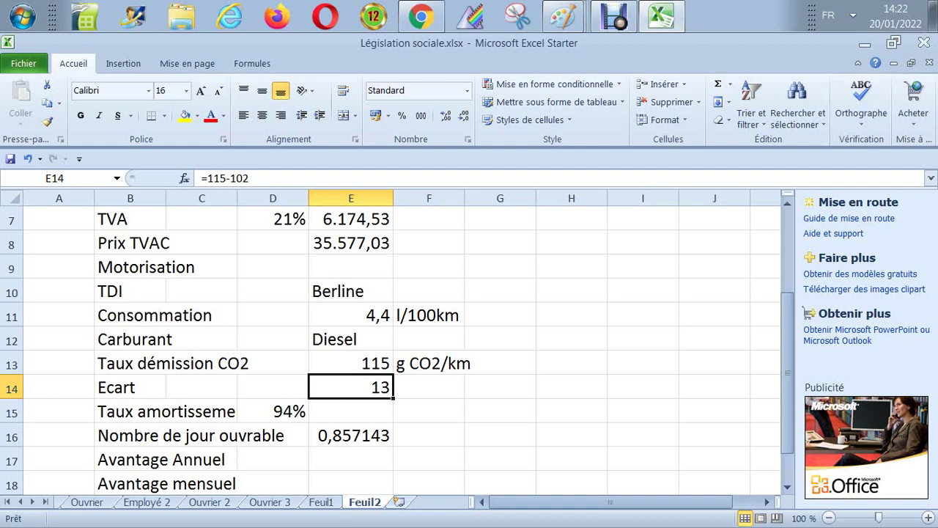
click(429, 387)
text(=)
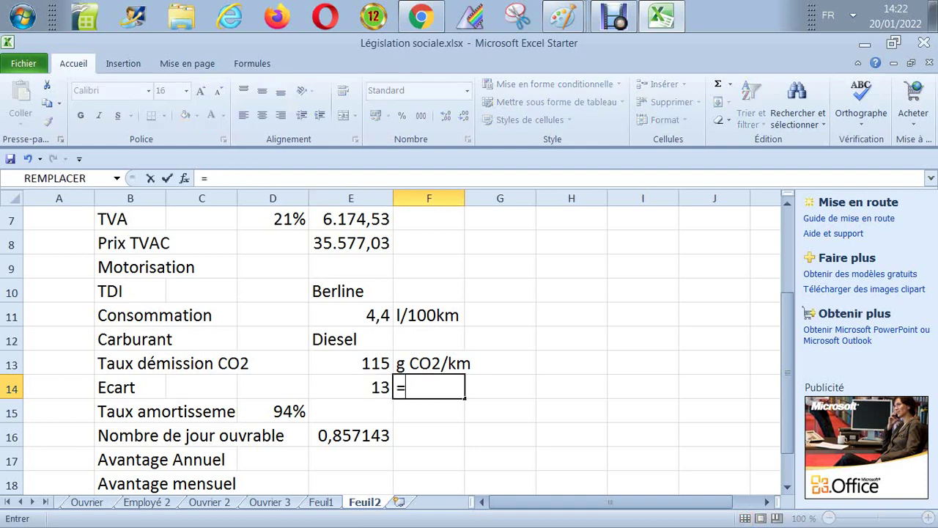
key(Left)
key(Escape)
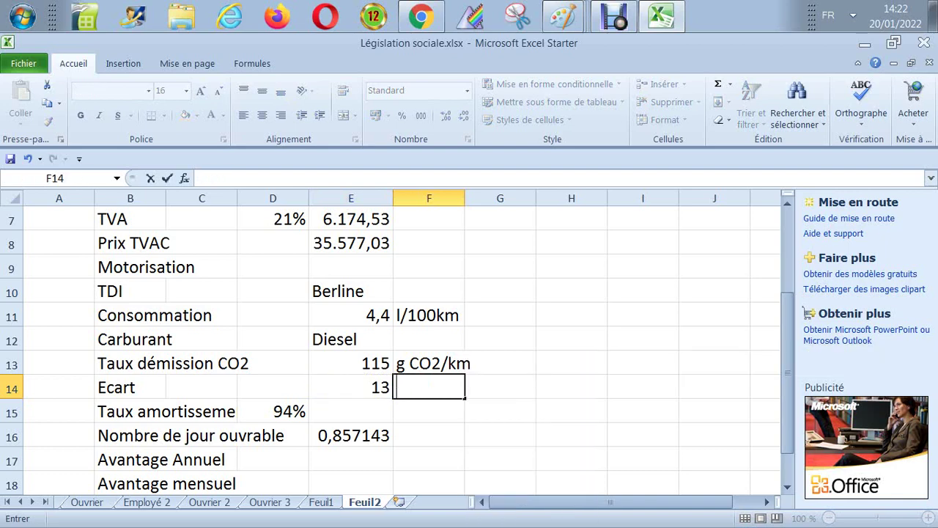
- Enter the formula =E13-102 in F14, beside the diesel Ecart cell
text(=)
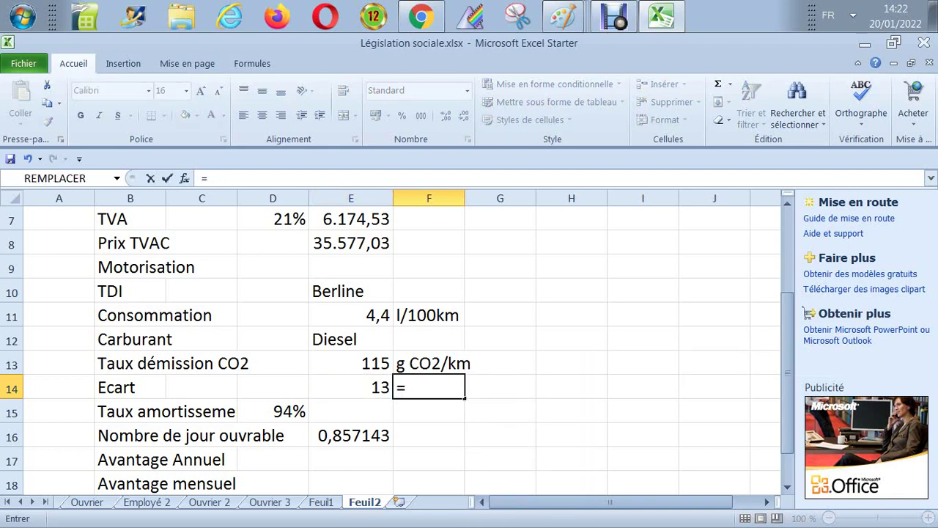
click(350, 363)
text(-102)
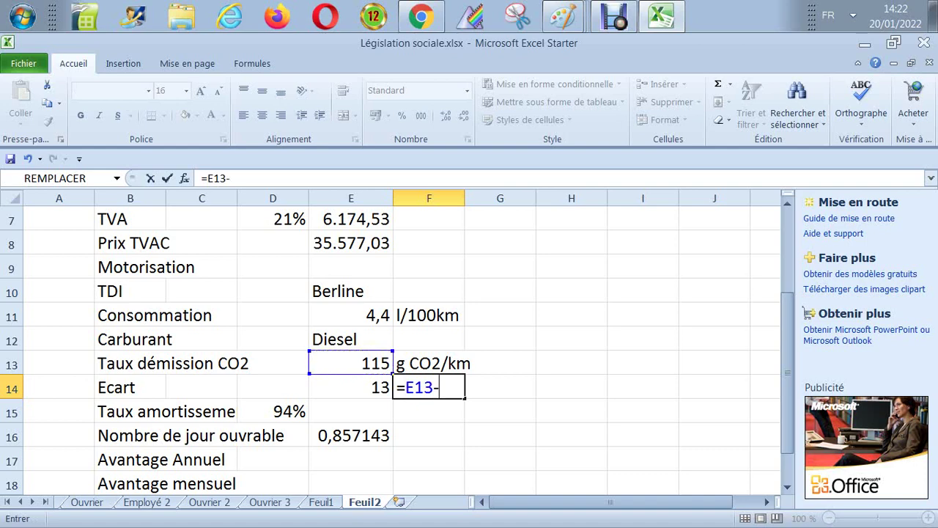
key(Return)
- Replace the Ecart formula in E14 with =115-84
key(Up)
key(Left)
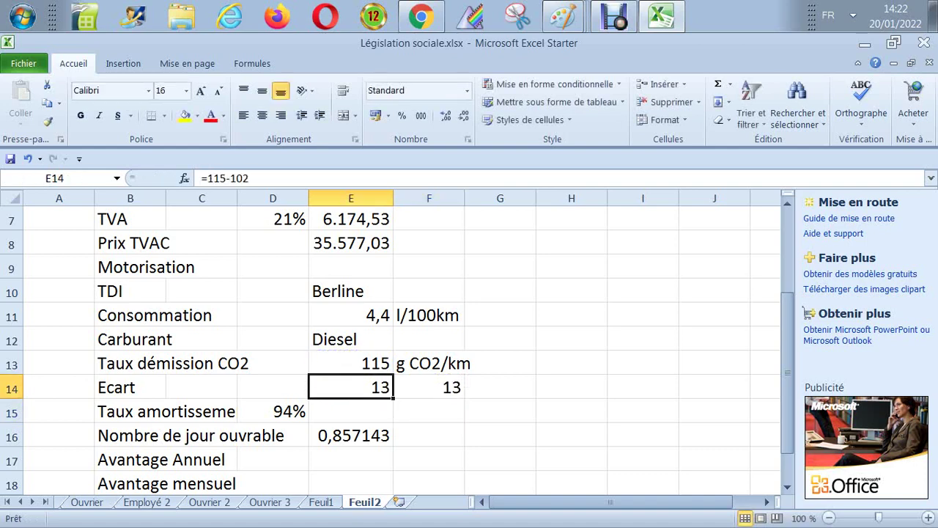
text(=115-)
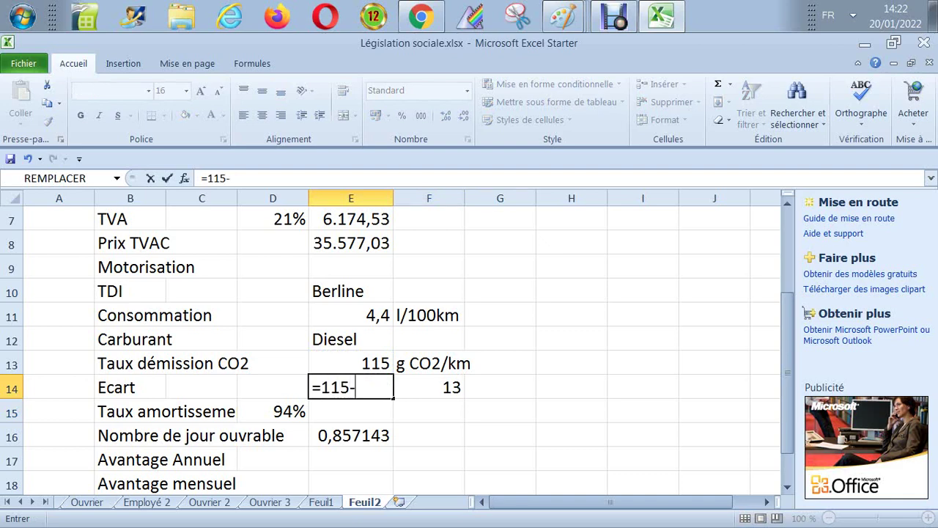
text(84)
key(Return)
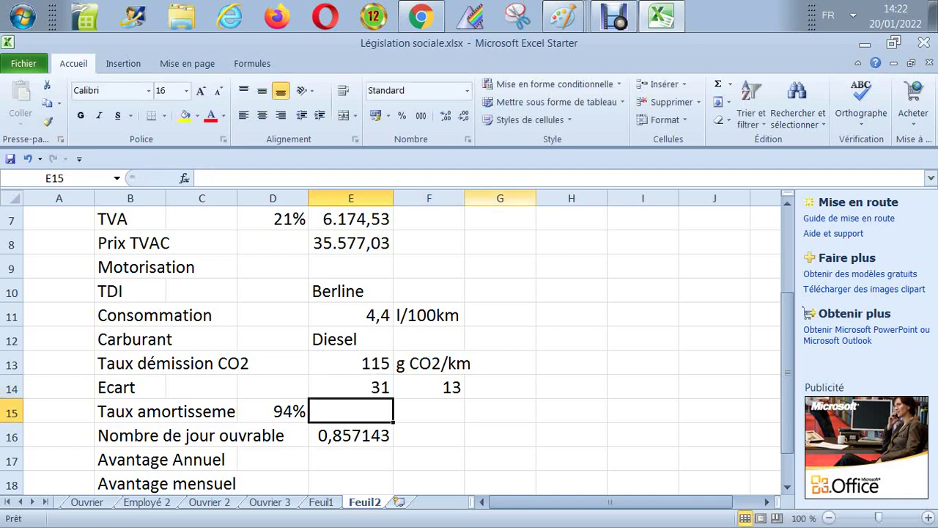
key(Up)
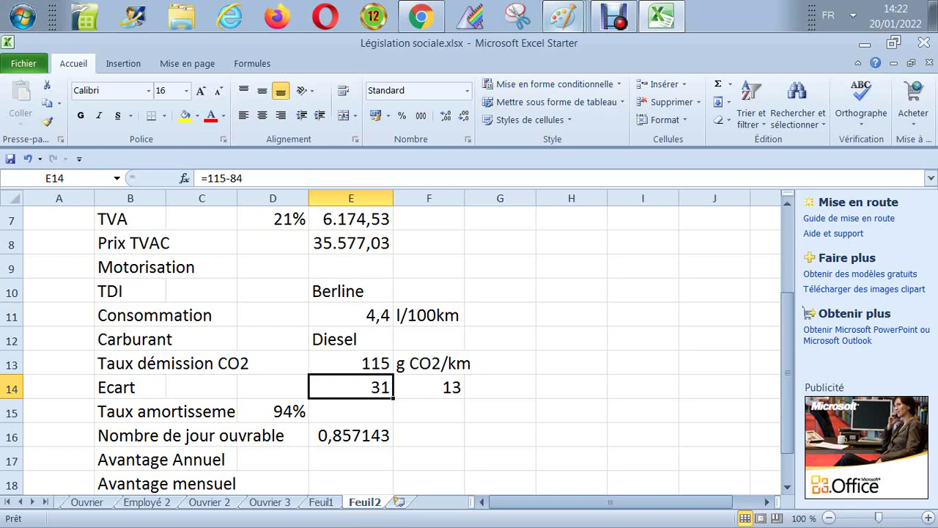
- Compare the two Ecart formulas in E14 and F14
key(alt+Tab)
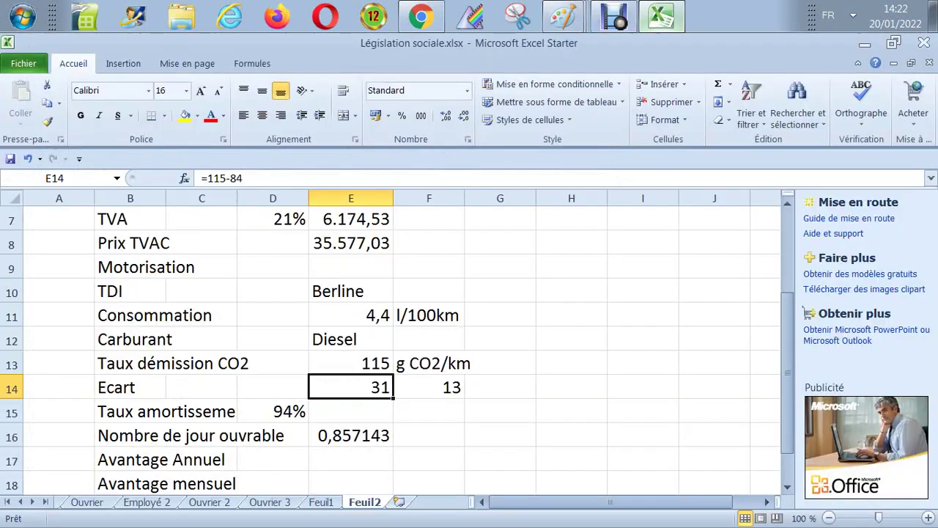
key(alt+Tab)
click(429, 388)
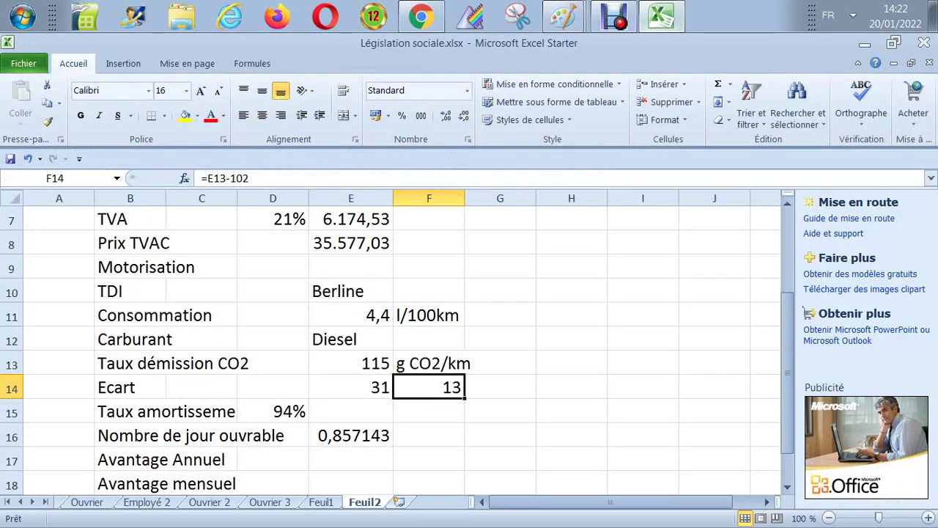
click(350, 387)
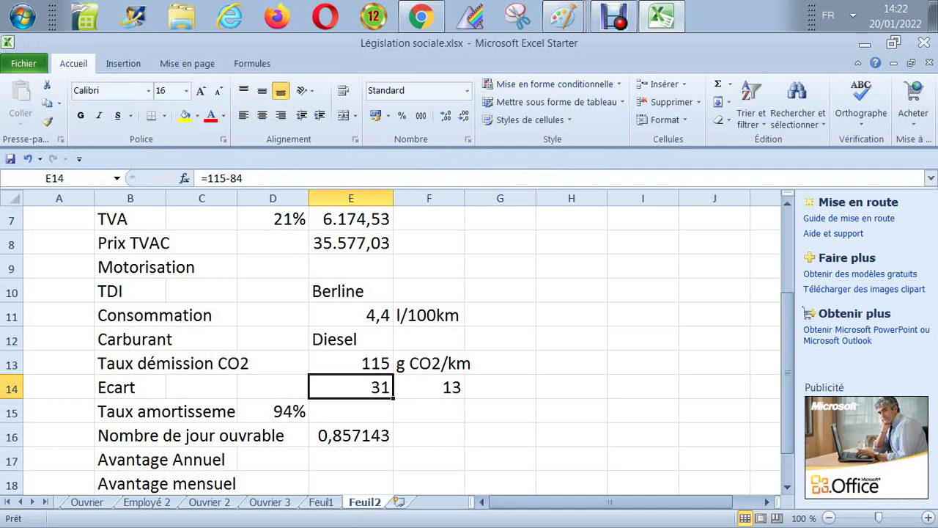
click(351, 411)
click(350, 388)
click(429, 387)
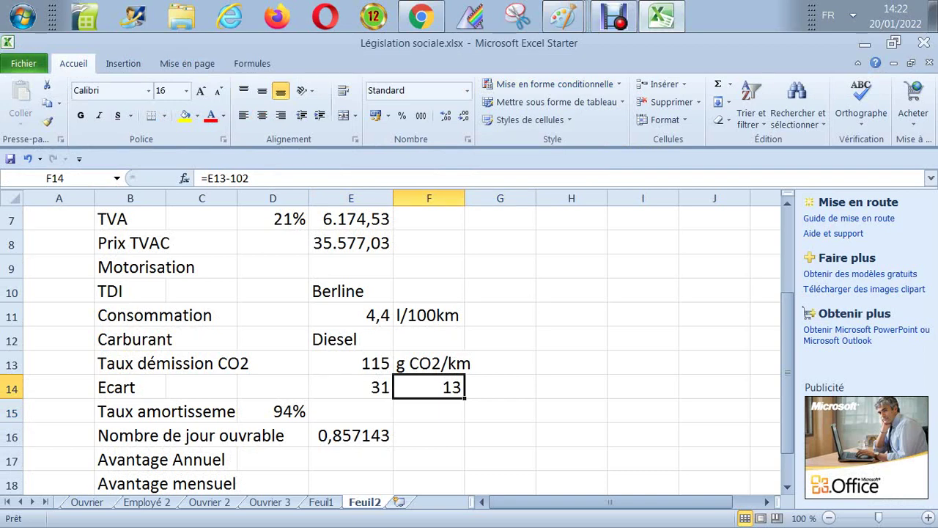
- Widen column C until the full "Taux amortissement" label in row 15 fits
key(Down)
key(Left)
key(Left)
key(Left)
key(Left)
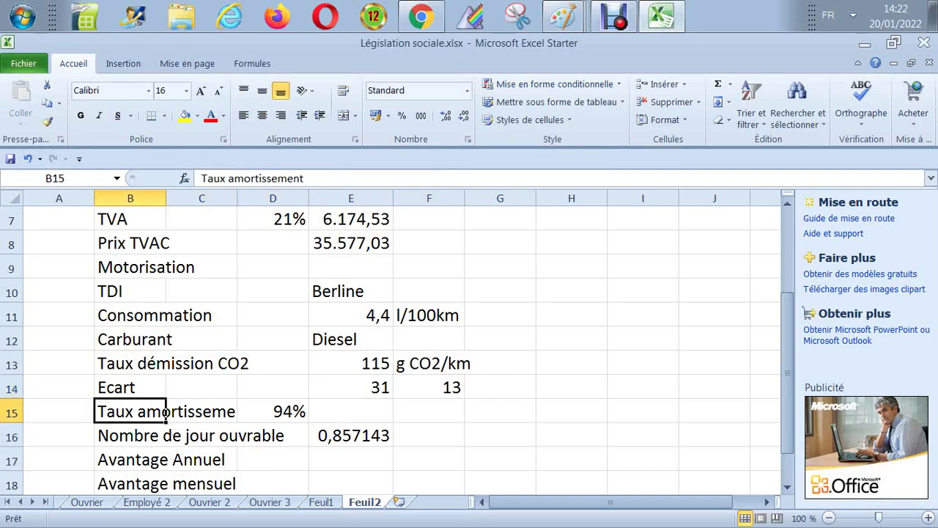
drag(237, 198, 257, 198)
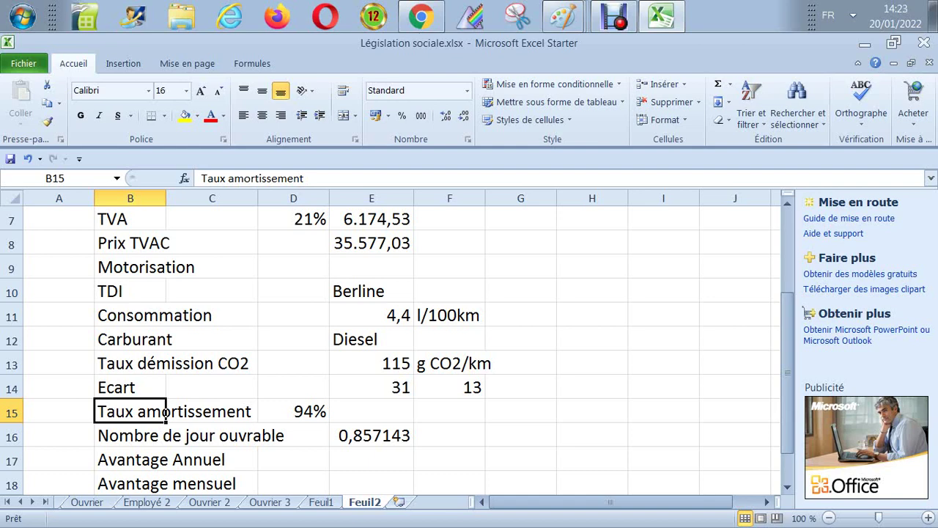
- Change the label in B17 to "Pourcentage Avantage Annuel" and select cell E17 in the same row
click(160, 459)
click(168, 460)
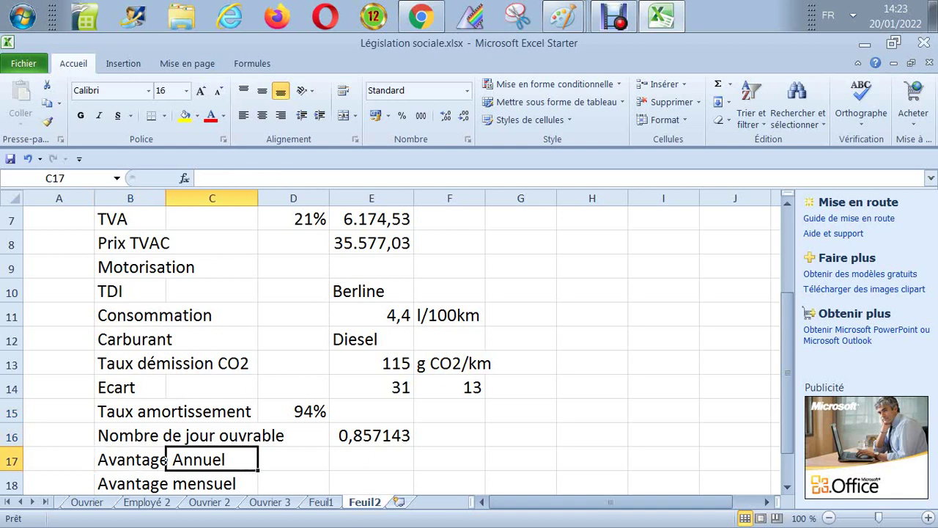
key(Left)
key(Left)
key(Right)
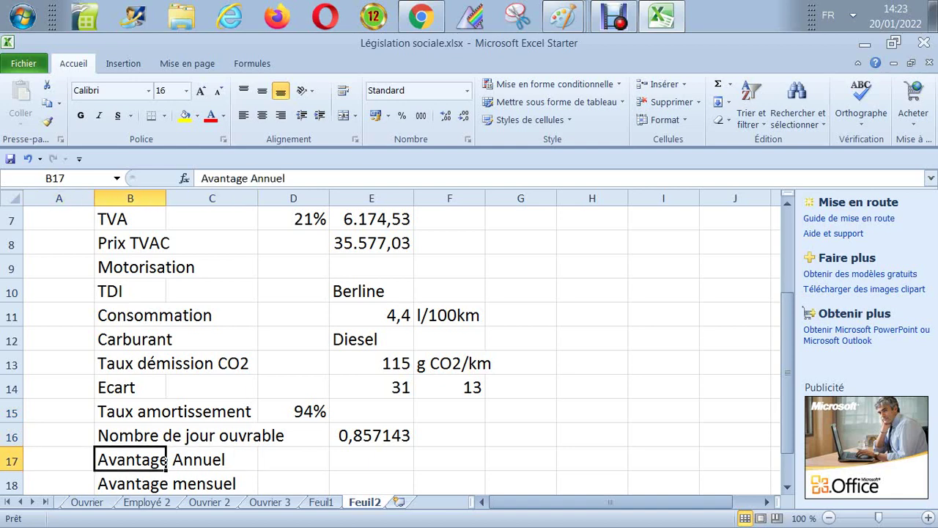
double_click(167, 460)
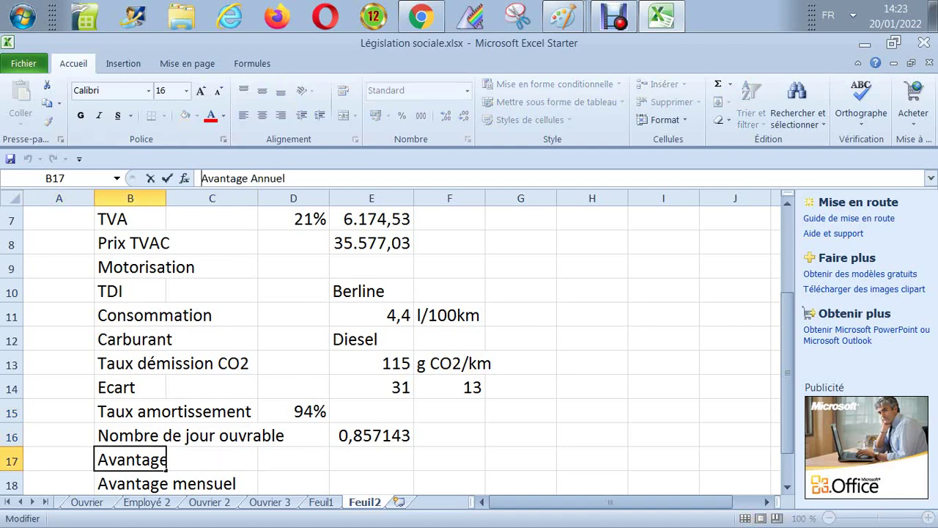
text(Pource)
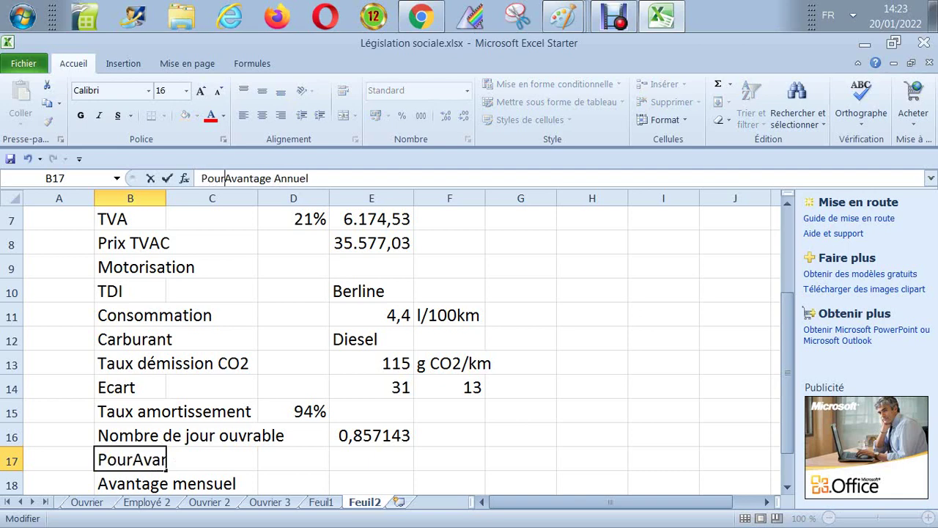
text(ntage)
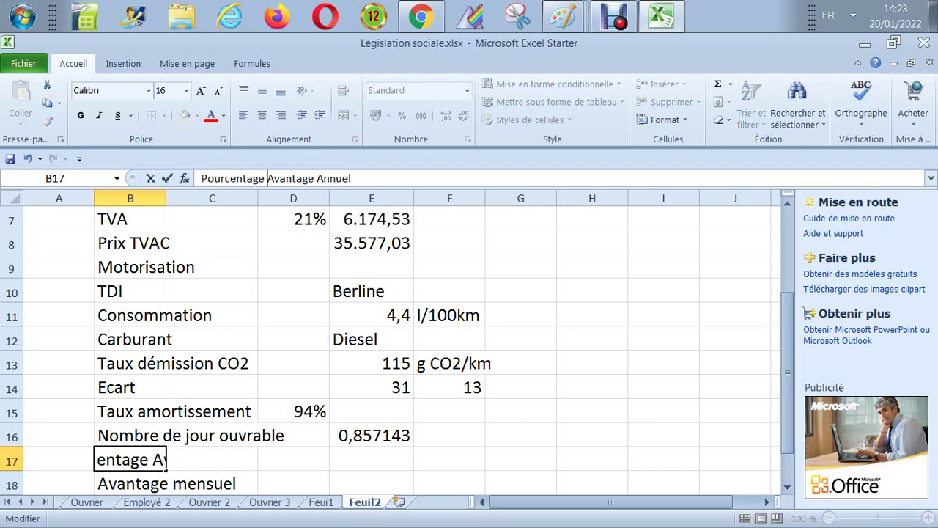
key(Return)
key(Up)
key(Right)
key(Right)
key(Right)
key(Right)
key(Left)
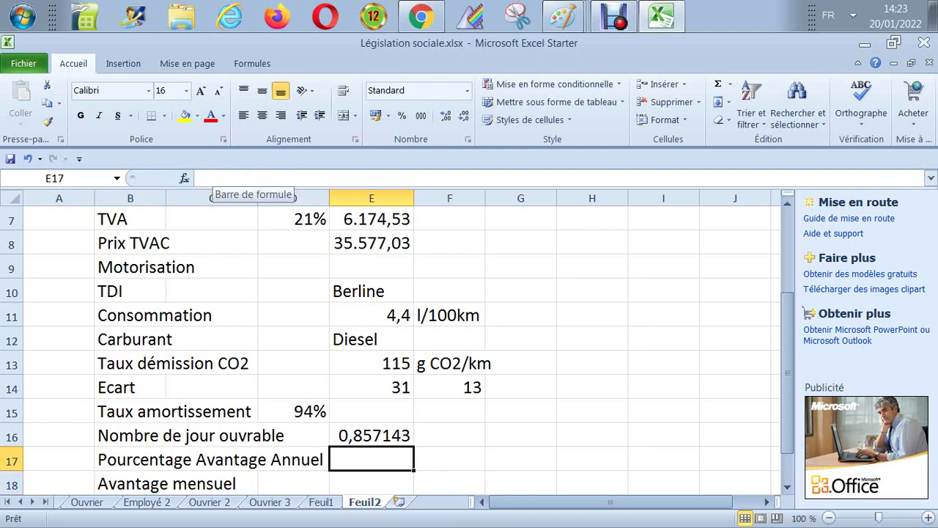
- In Paint, shift the petrol formula's part after "Valeur catalogue x" slightly rightward and sketch an arc above the diesel formula's 10 %
click(564, 16)
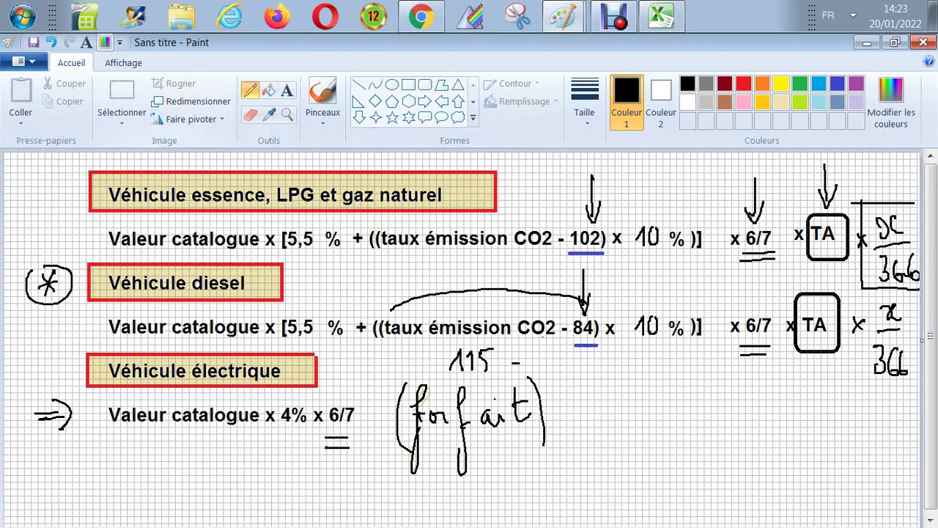
click(122, 103)
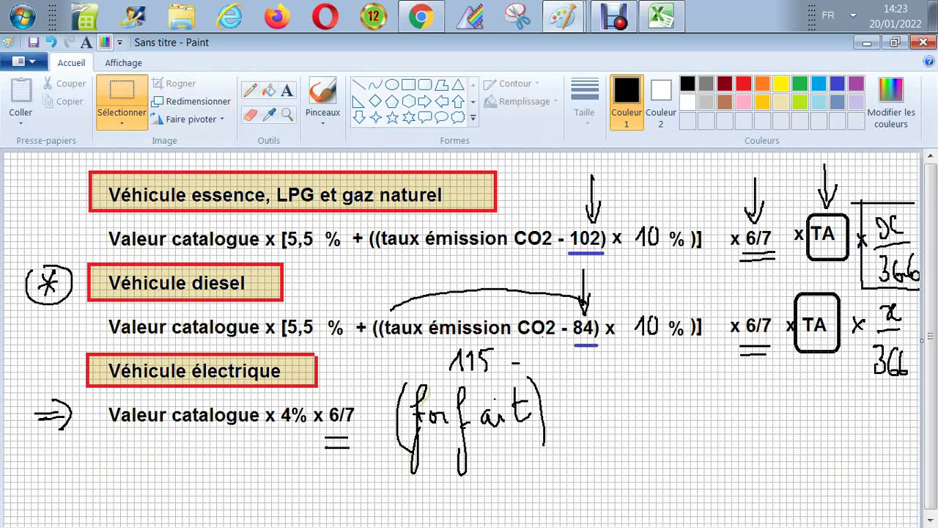
drag(444, 249, 775, 250)
drag(543, 238, 518, 236)
click(922, 340)
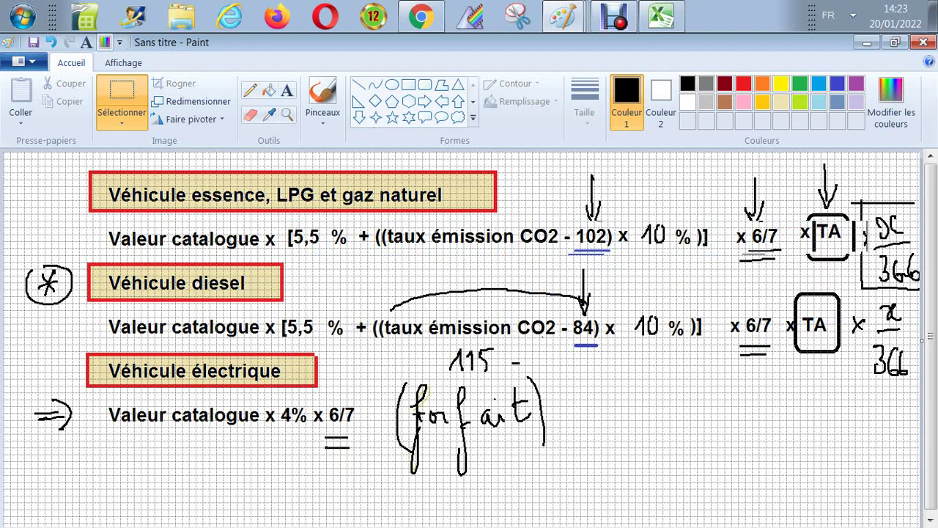
click(250, 90)
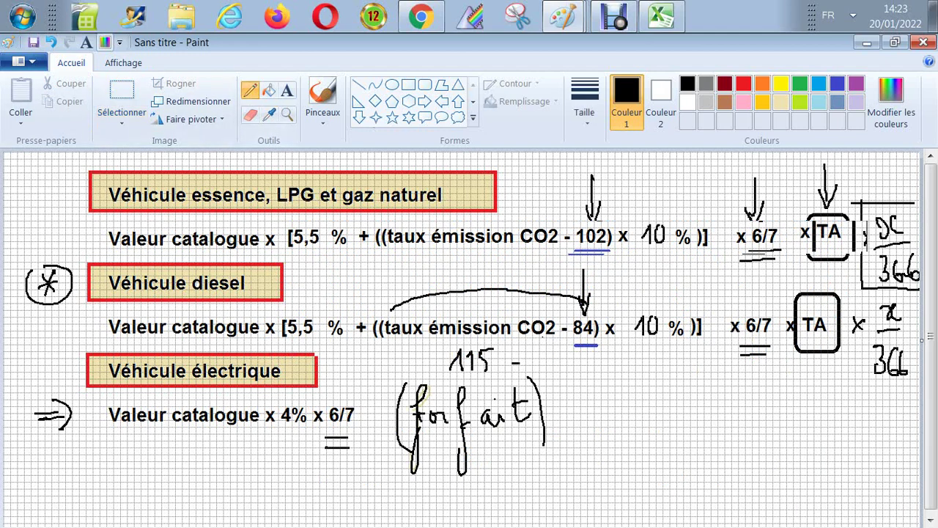
drag(626, 303, 666, 303)
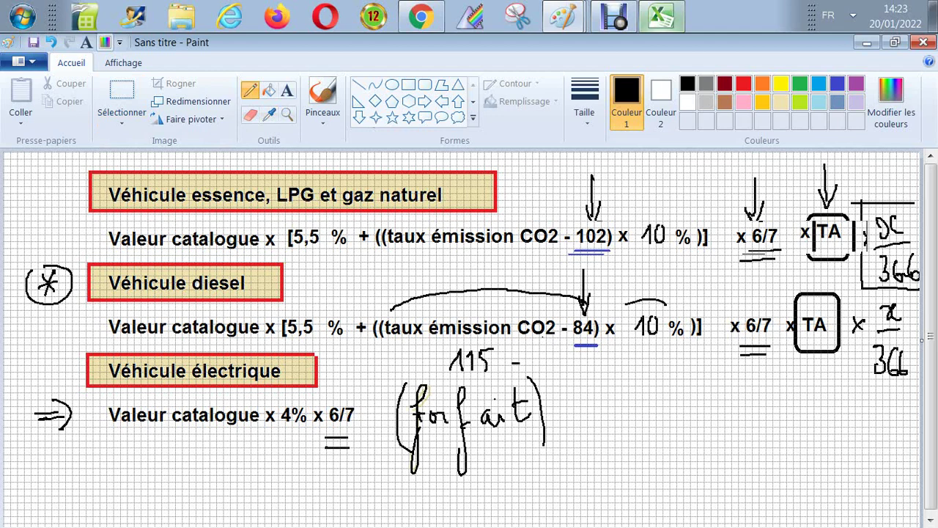
- Switch back to Excel and enter 5,50% in E17 as the base percentage of the annual benefit
click(662, 16)
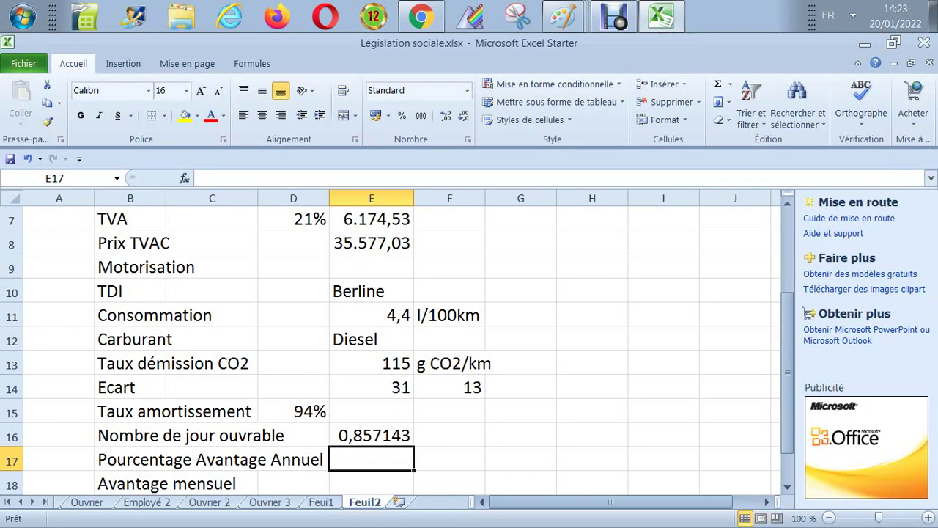
text(5,)
text(50%)
key(Return)
click(372, 459)
- Enter the formula =E14*10/100 in F17, using the diesel Ecart cell
click(450, 459)
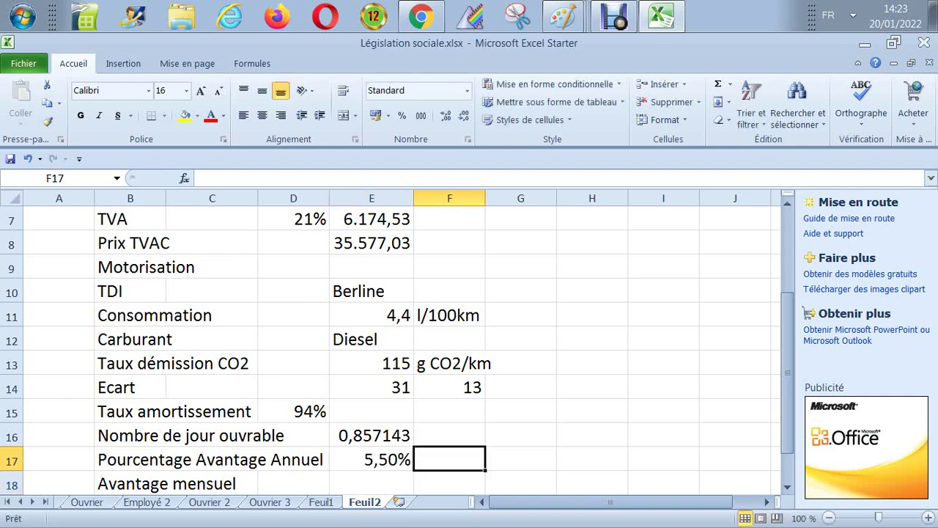
text(=)
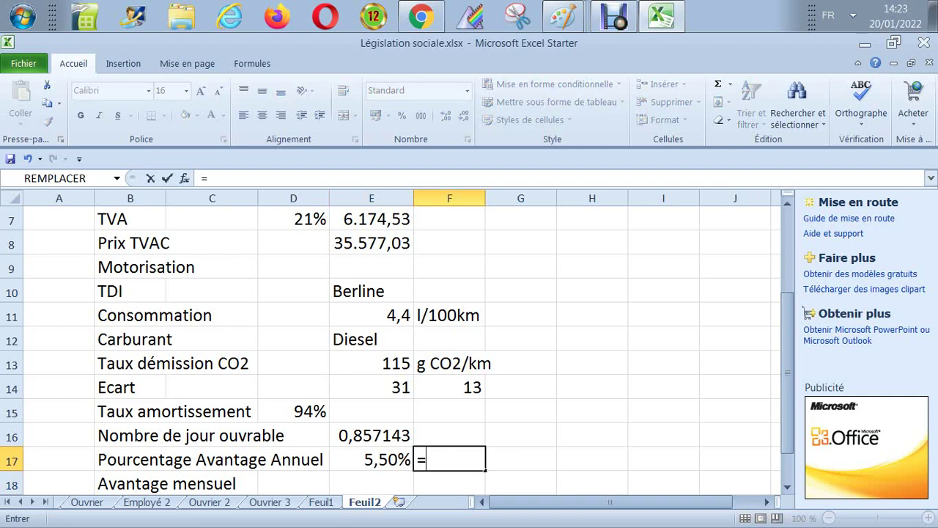
click(371, 387)
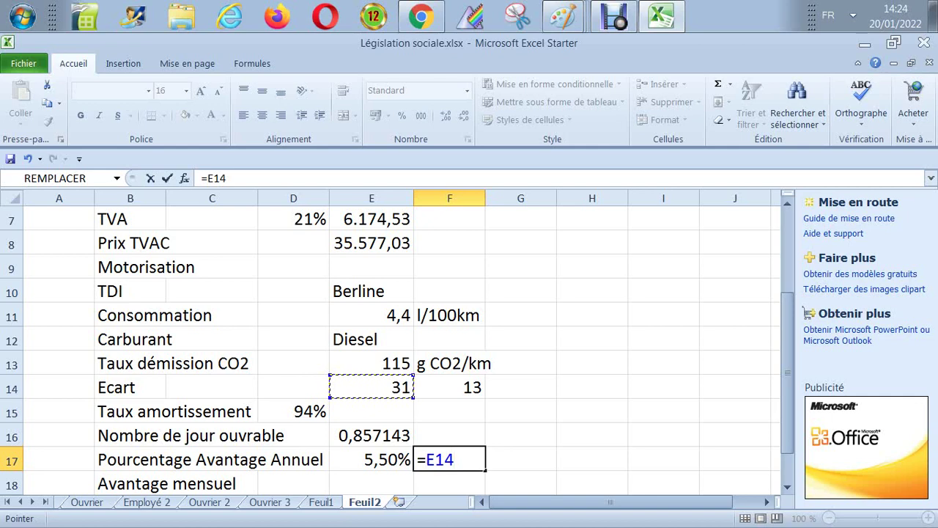
text(*10)
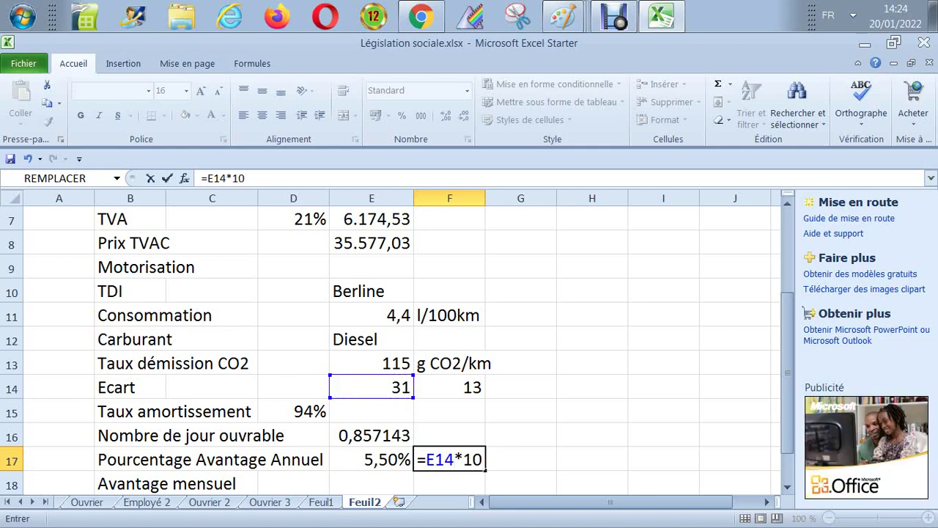
text(/100)
key(Return)
click(449, 459)
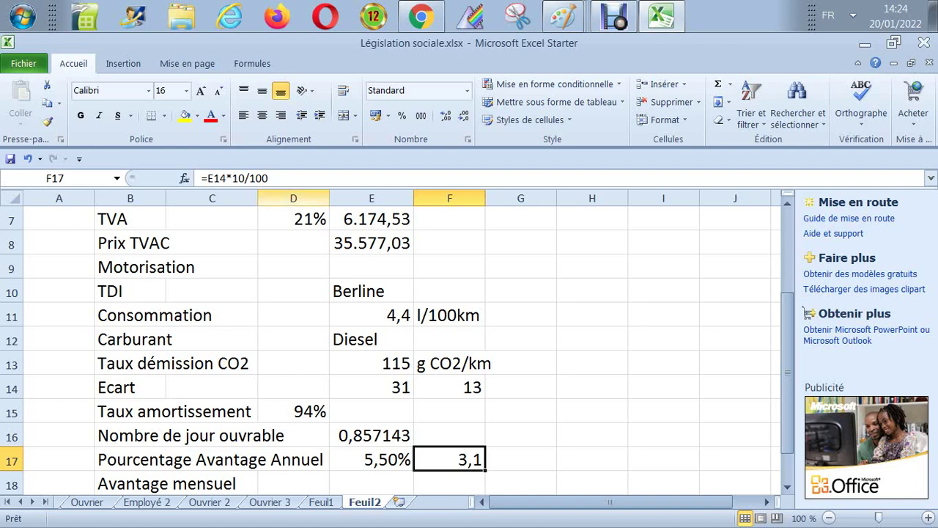
key(F2)
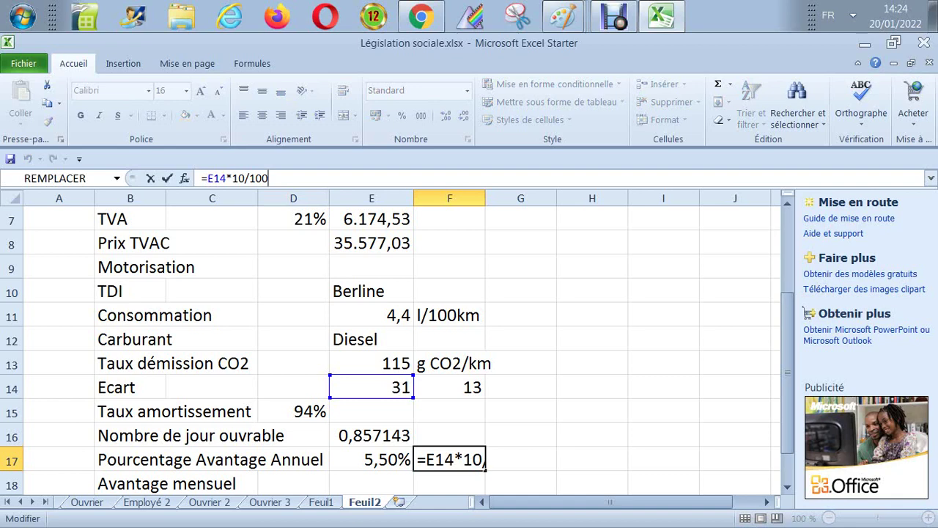
text(ù)
key(Return)
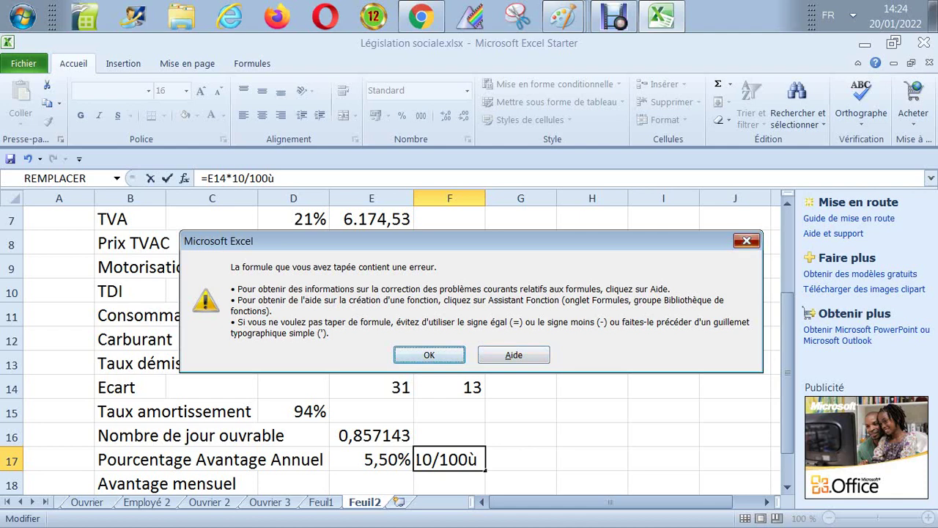
key(Return)
key(End)
key(BackSpace)
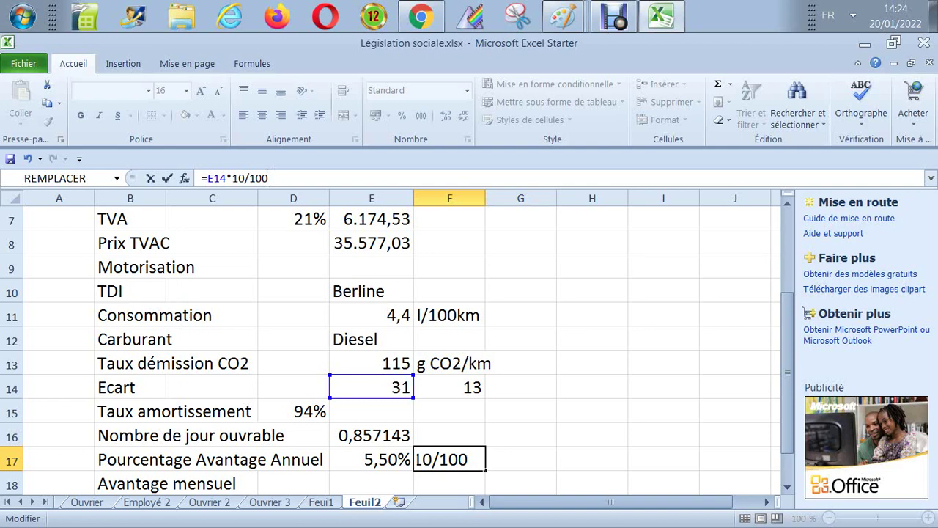
- Change the formula in F17 to =E14*0,1
key(BackSpace)
key(BackSpace)
key(BackSpace)
key(BackSpace)
key(BackSpace)
key(BackSpace)
text(0,1)
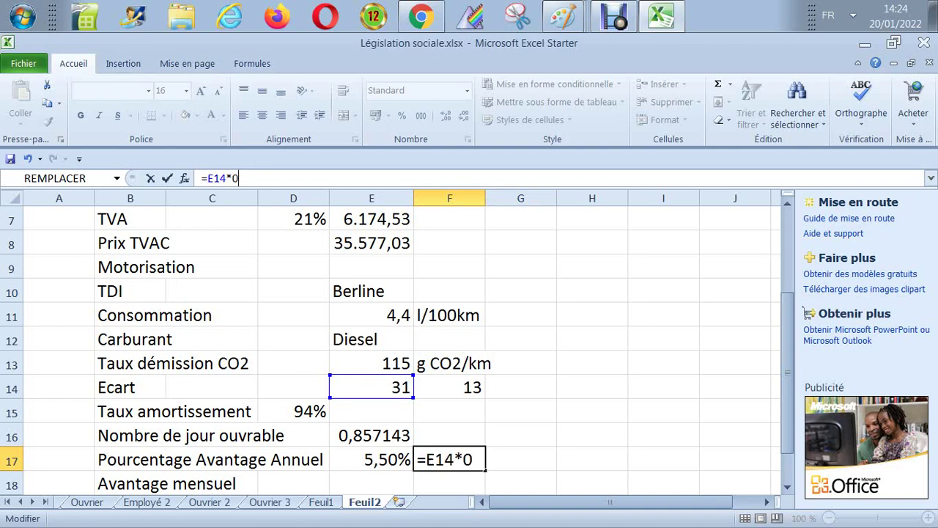
key(Return)
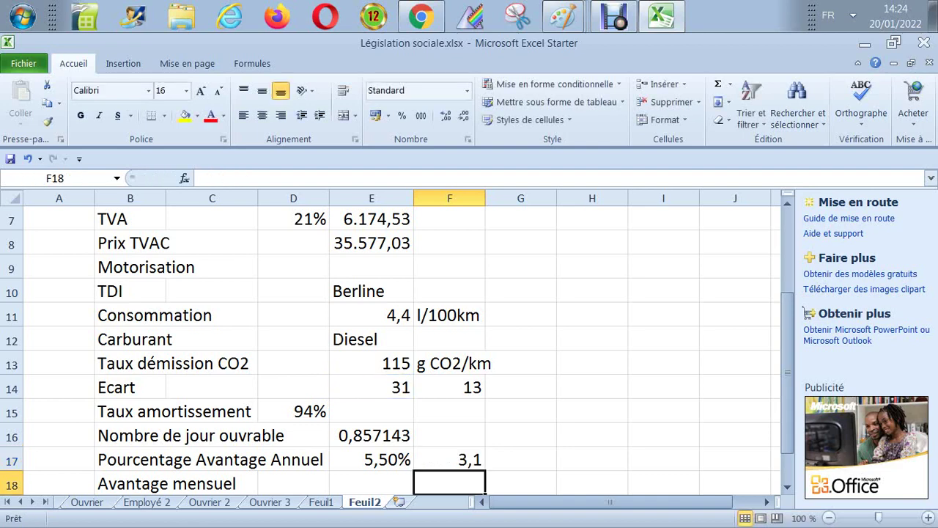
key(Up)
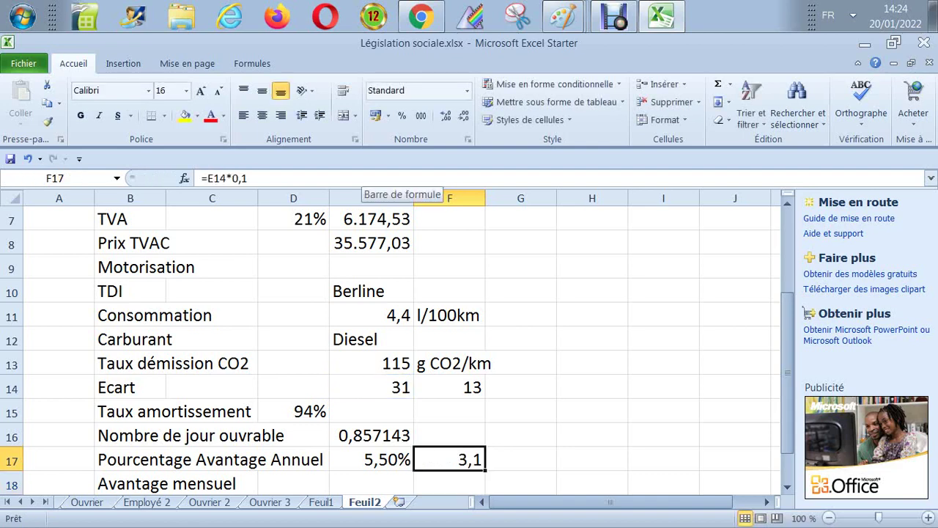
- Check the diesel formula in Paint, return to Excel and enter =F17% in G17
key(Right)
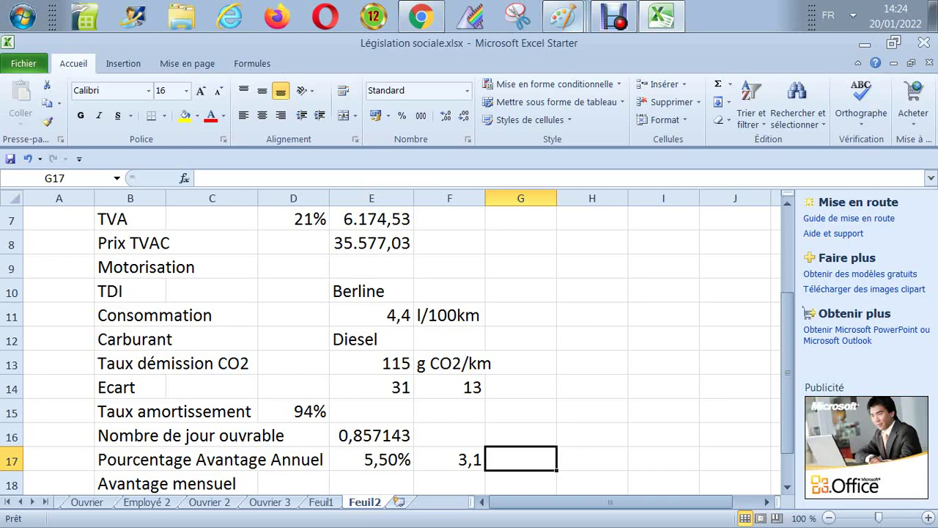
click(563, 16)
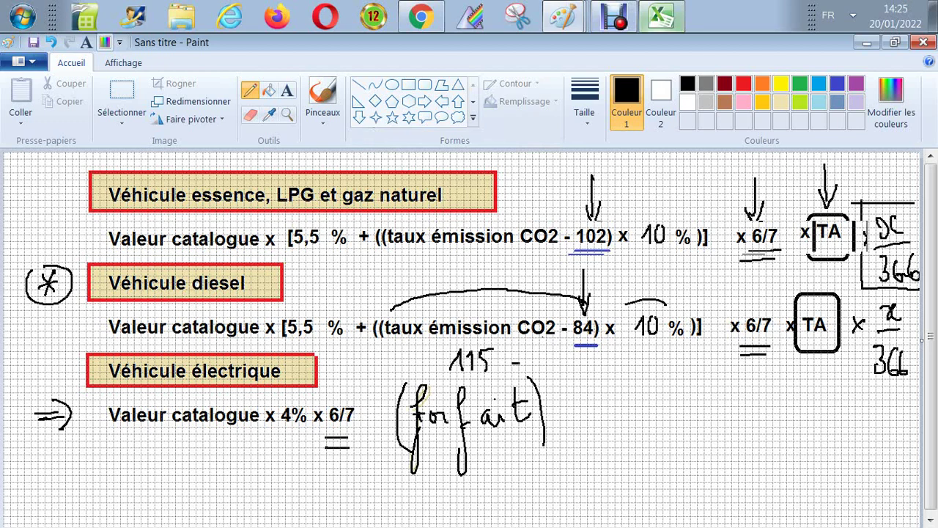
click(661, 16)
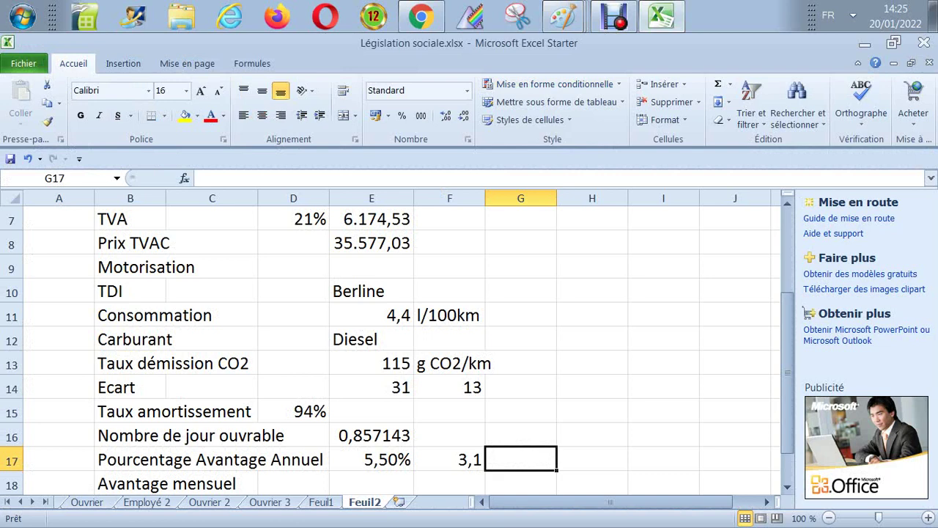
text(=)
key(Left)
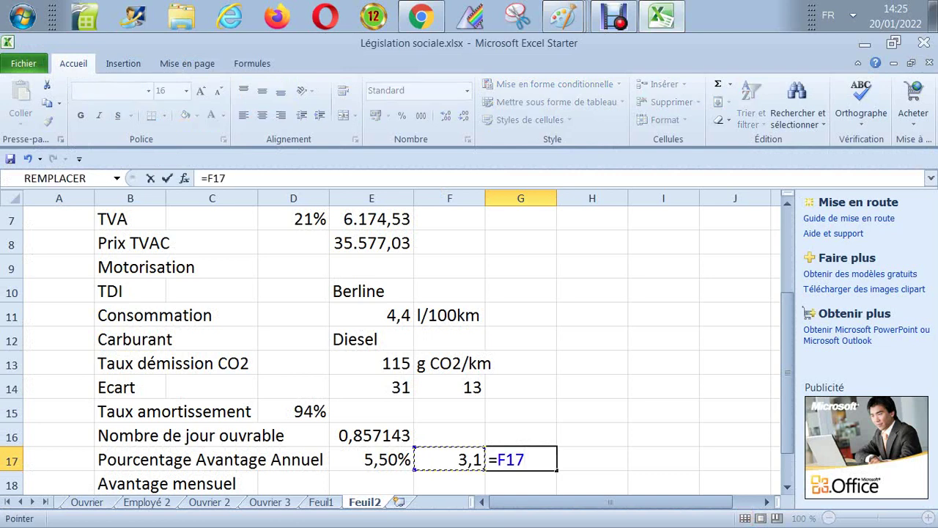
text(%)
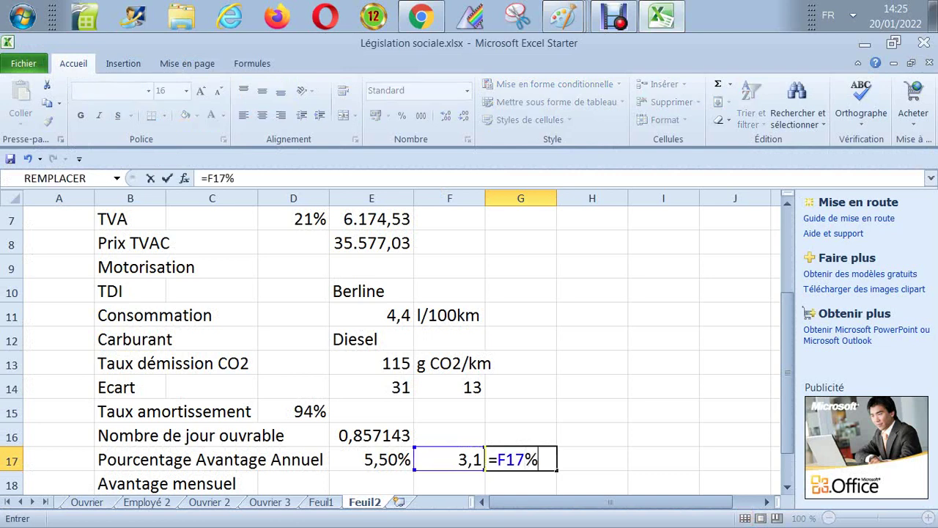
key(Return)
key(Up)
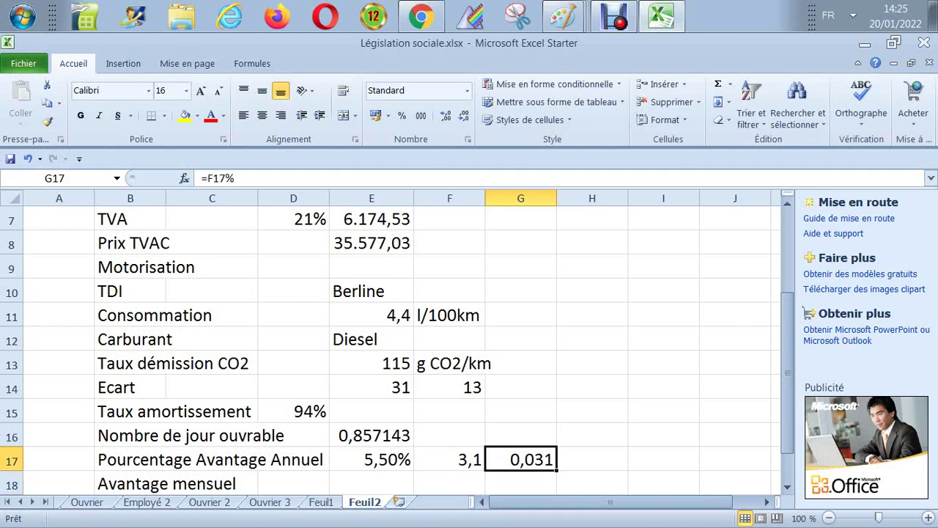
- Clear the percentage formula from G17 and leave the cell empty
key(Delete)
text(=)
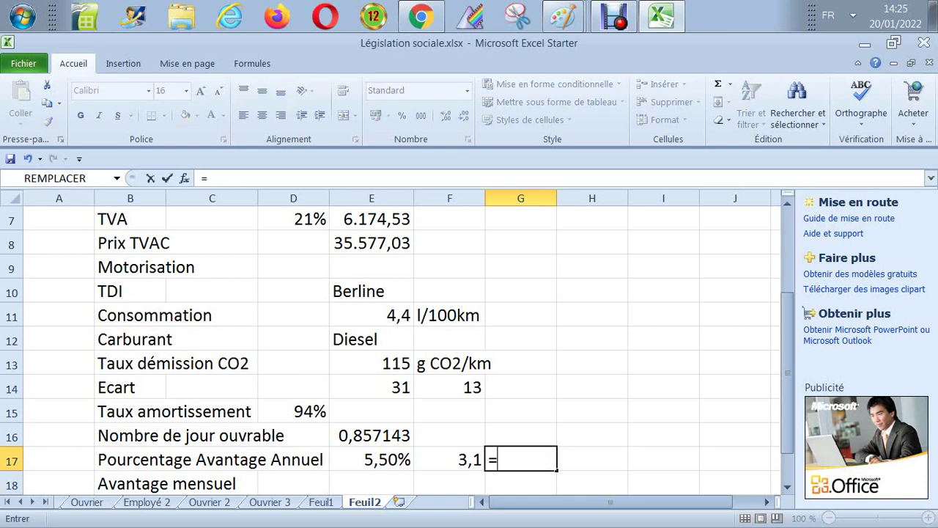
key(BackSpace)
key(Return)
- Re-enter 5,50% in E17 on the "Pourcentage Avantage Annuel" row
key(Up)
key(Left)
key(Left)
text(5)
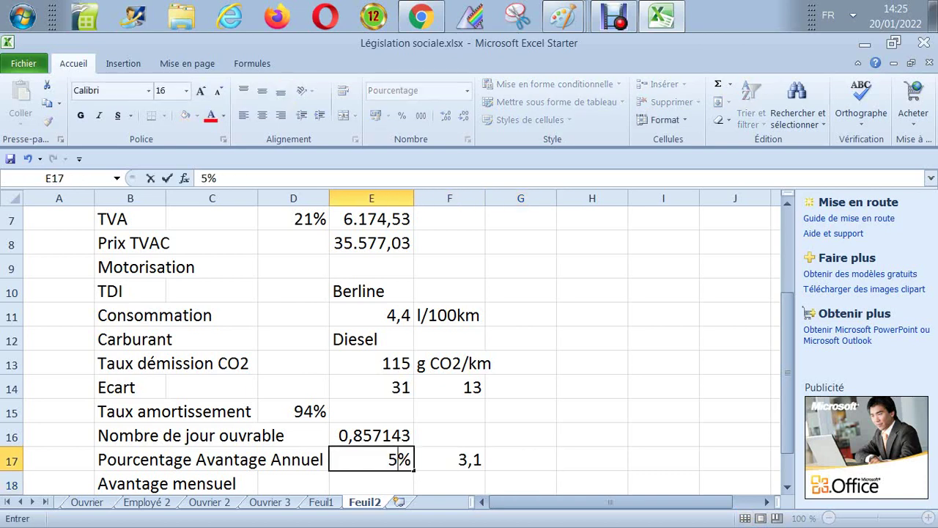
text(,50)
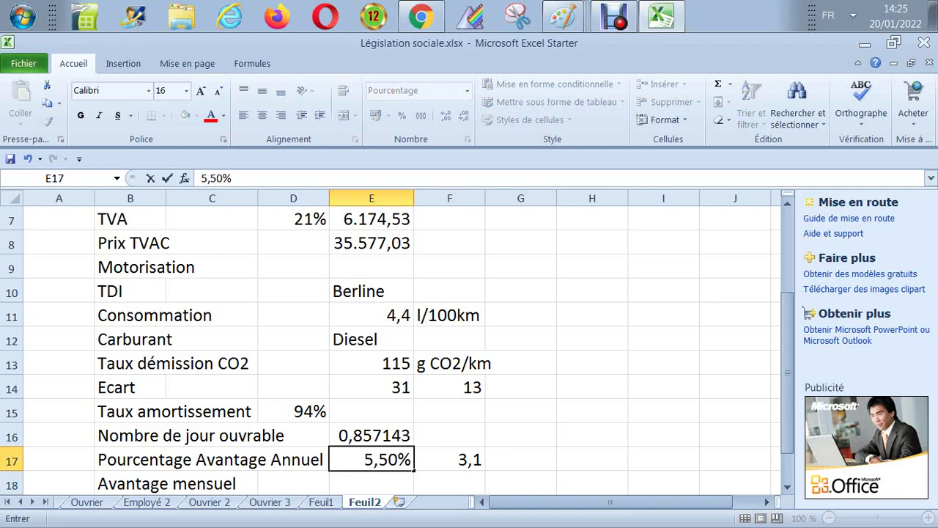
key(Tab)
- Edit the entry in E17 down to a plain 5 without decimals or percent sign
click(371, 459)
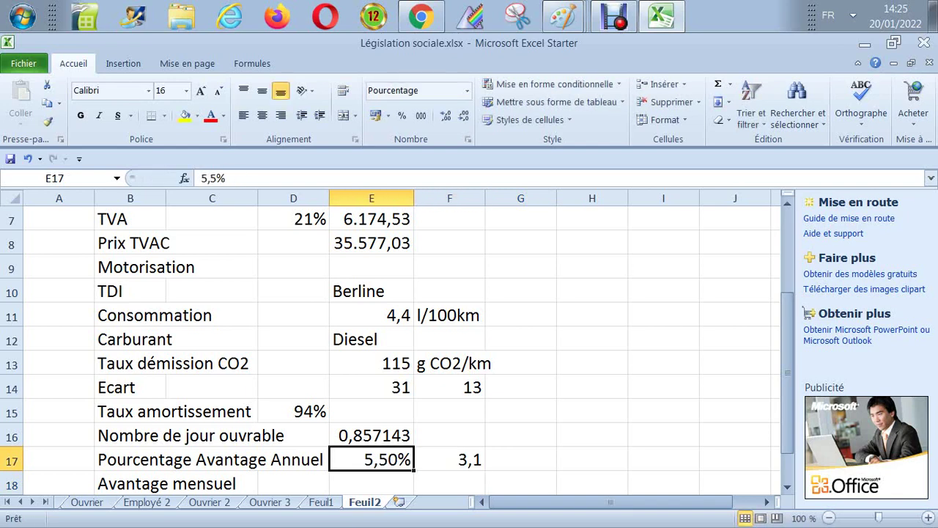
key(F2)
key(BackSpace)
key(BackSpace)
key(BackSpace)
key(Return)
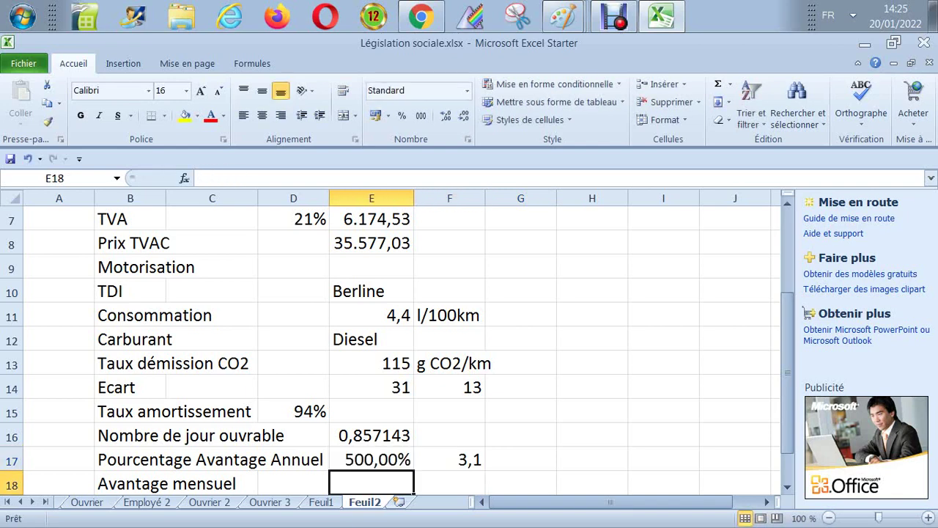
key(Up)
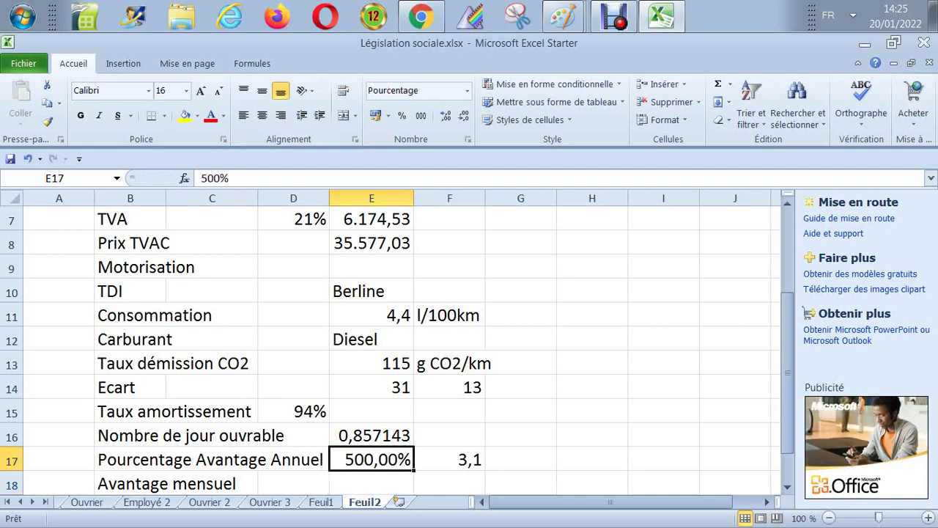
- Format E17 as a number with two decimals and enter 5,5 in it
right_click(356, 462)
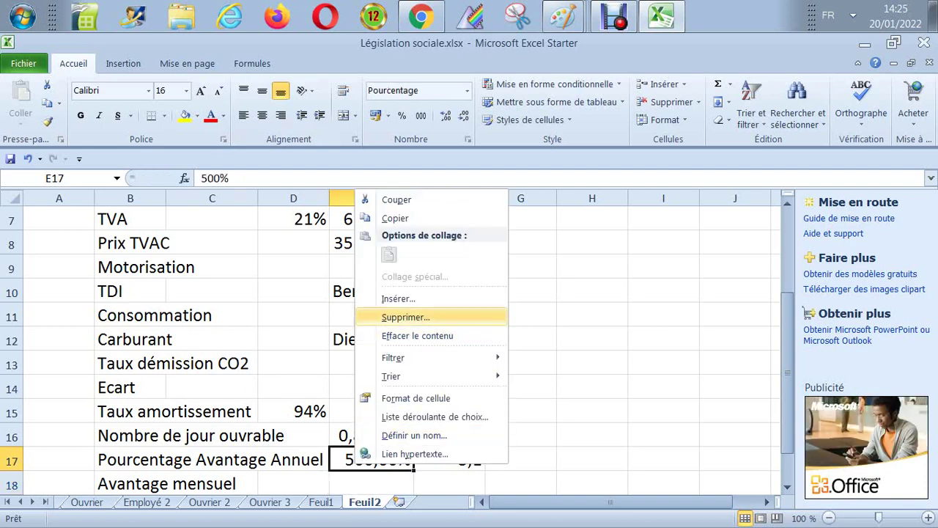
click(415, 398)
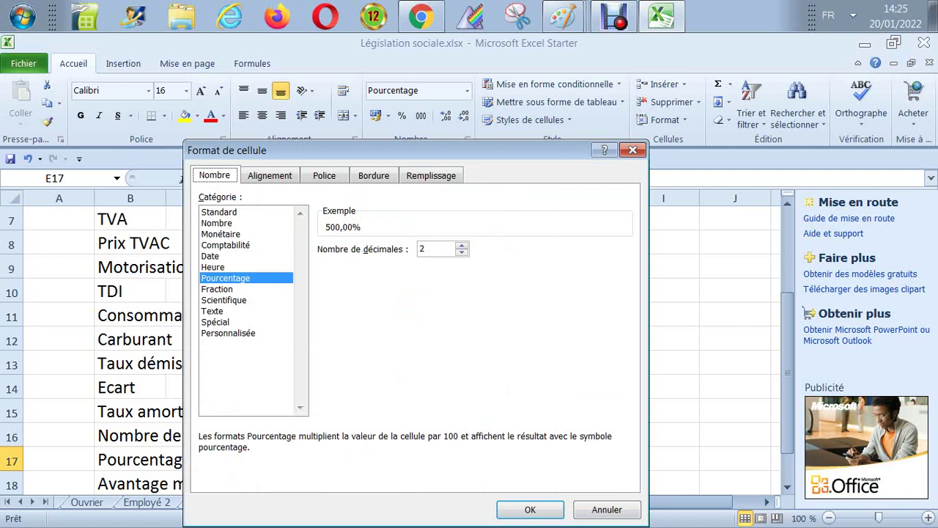
click(217, 223)
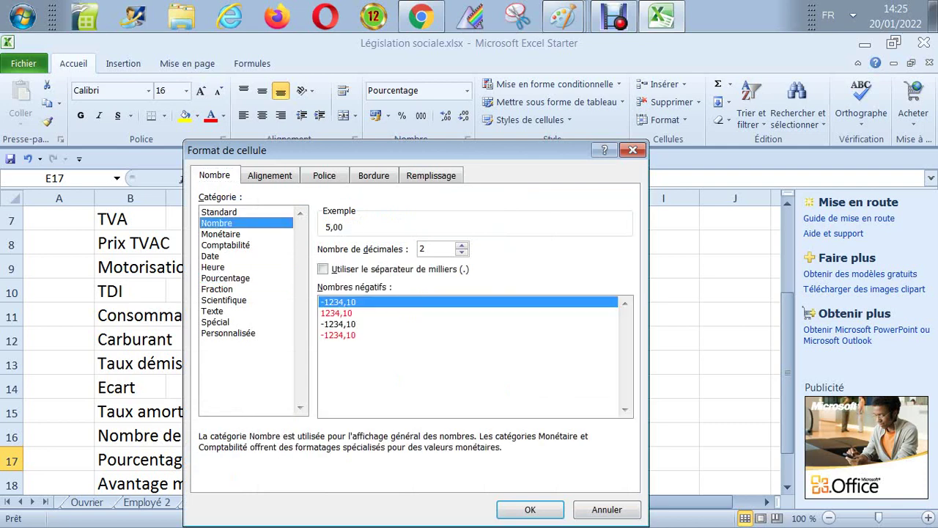
click(528, 509)
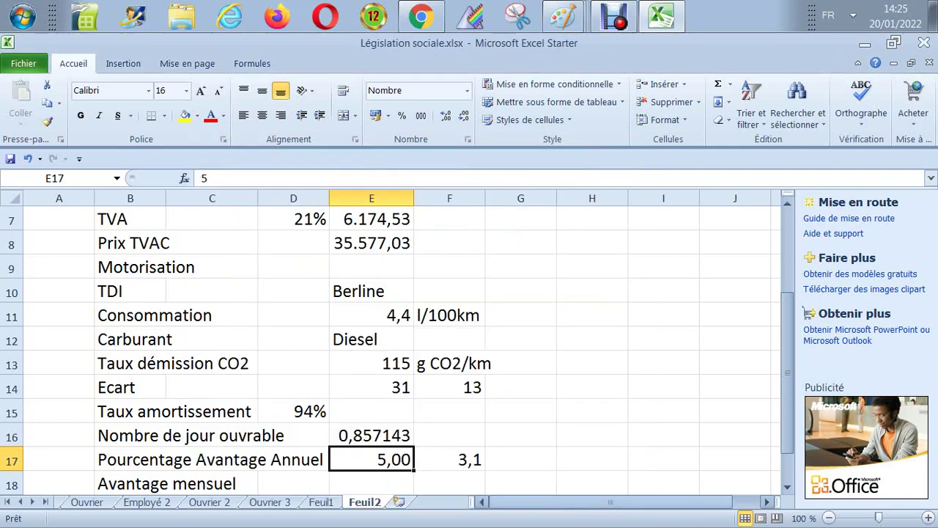
text(5,5)
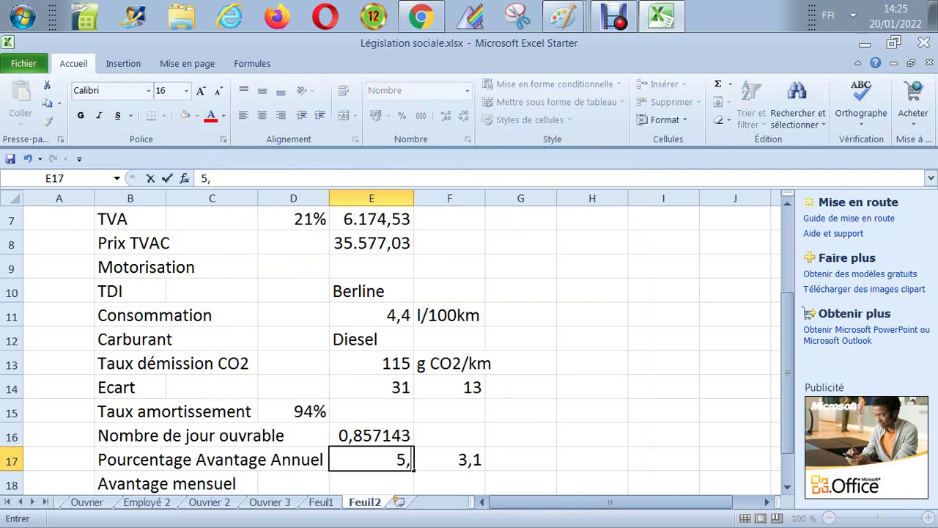
key(Return)
- Enter the formula =E17+F17 in G17 to add the base rate and the CO2 supplement
key(Up)
key(Right)
key(Right)
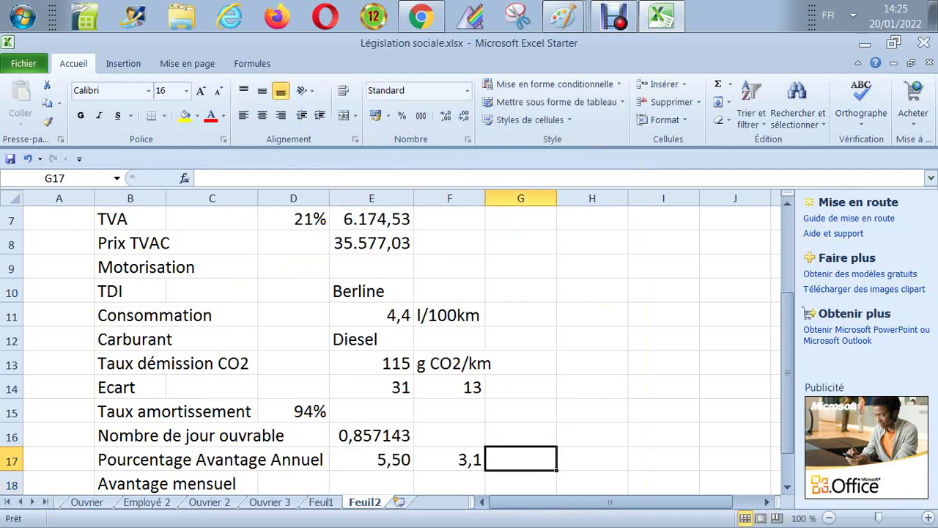
text(=)
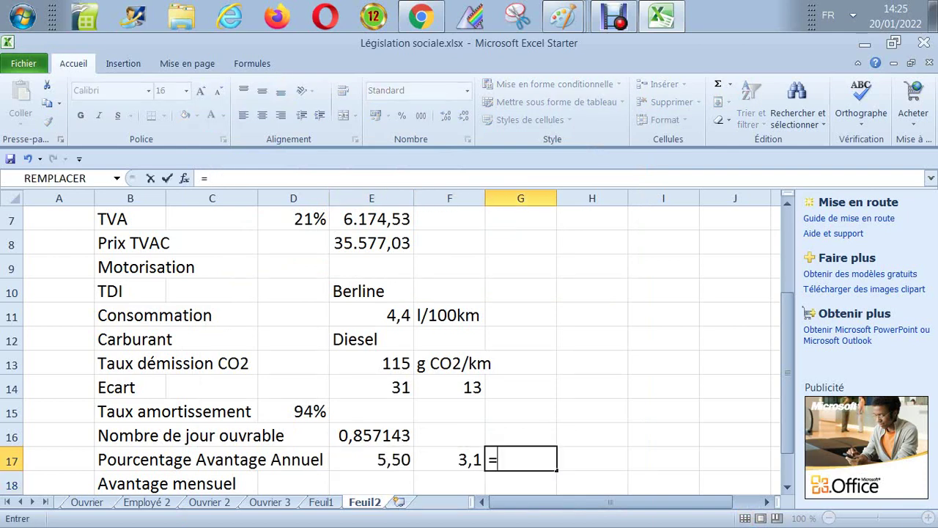
key(Left)
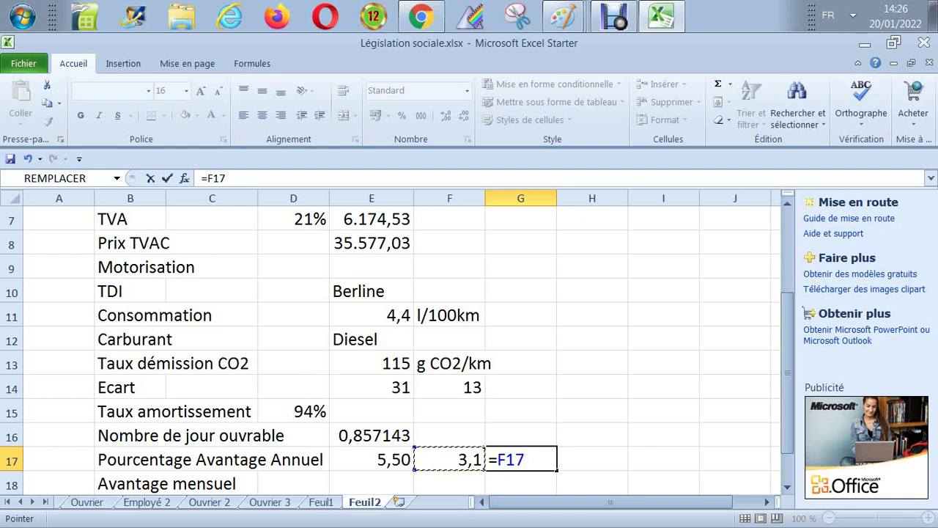
key(Return)
click(521, 459)
text(=)
click(371, 459)
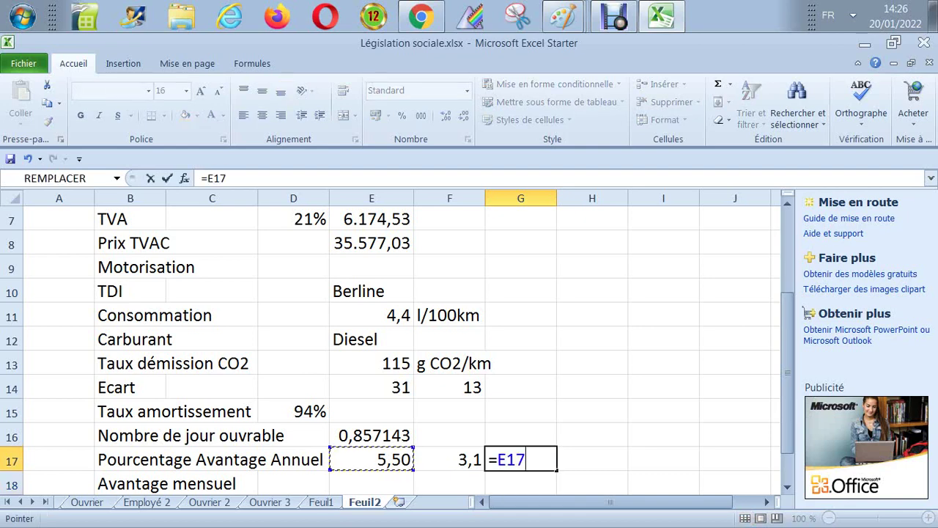
text(+)
click(449, 459)
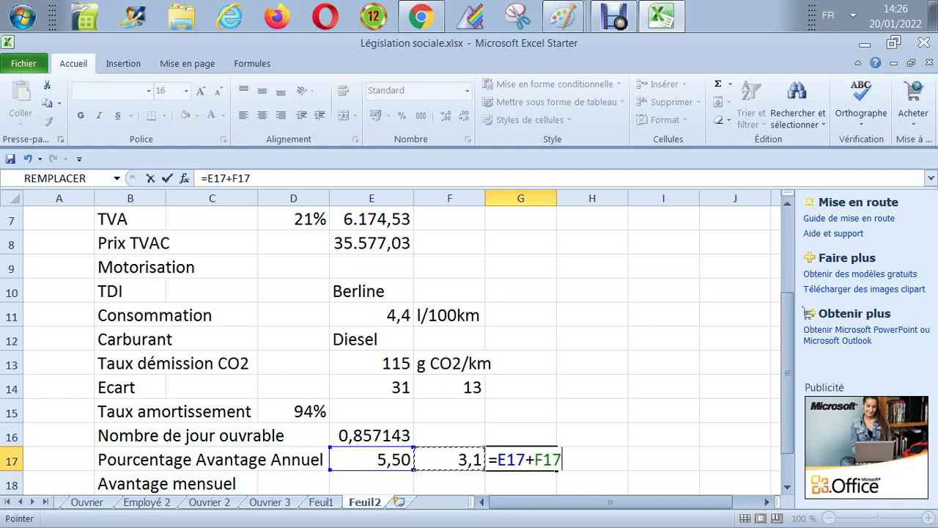
key(Return)
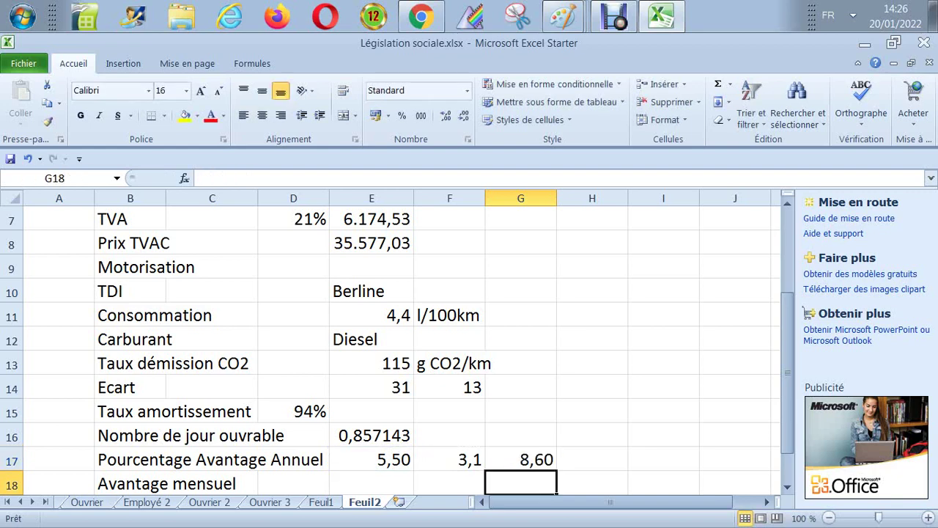
- Clear F17 and G17, and enter a plus sign in F17
drag(449, 459, 520, 460)
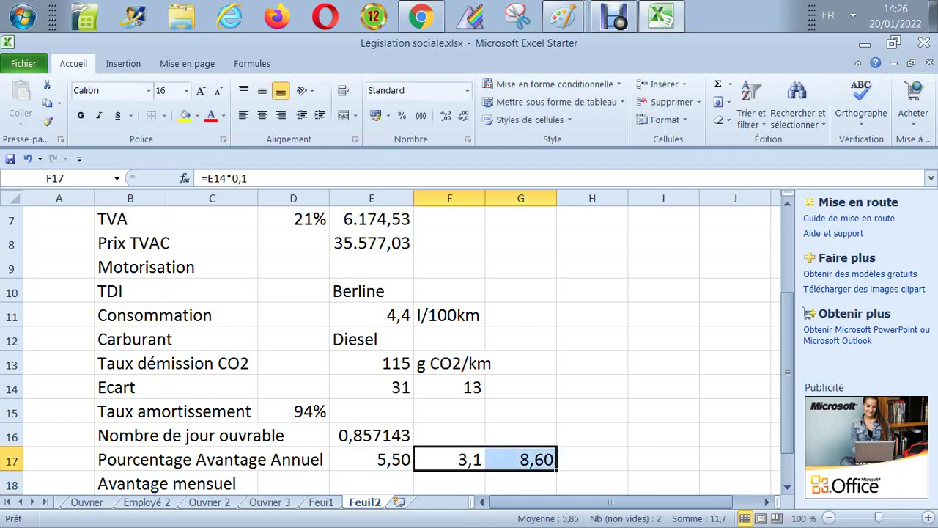
key(Delete)
click(449, 460)
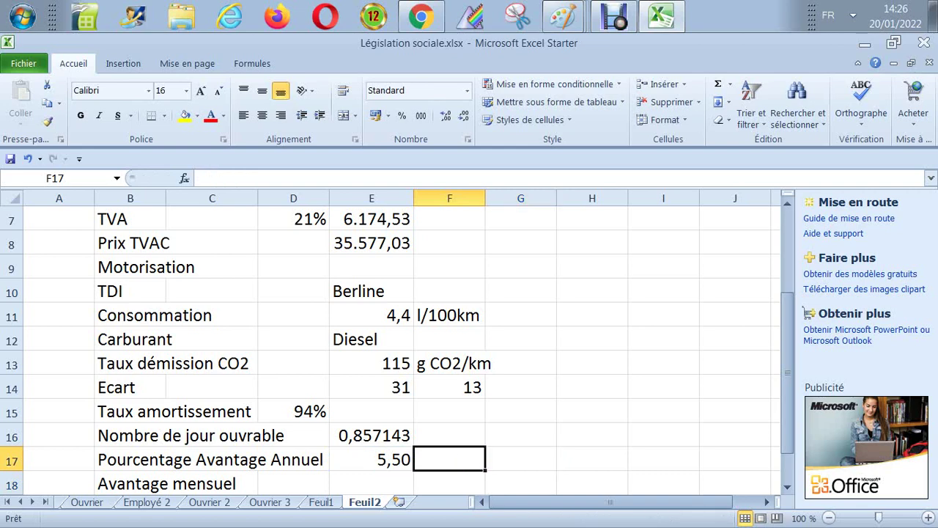
text(+)
key(Return)
- Enter the CO2 supplement formula =E14*0,1 in G17
key(Up)
key(Right)
text(=)
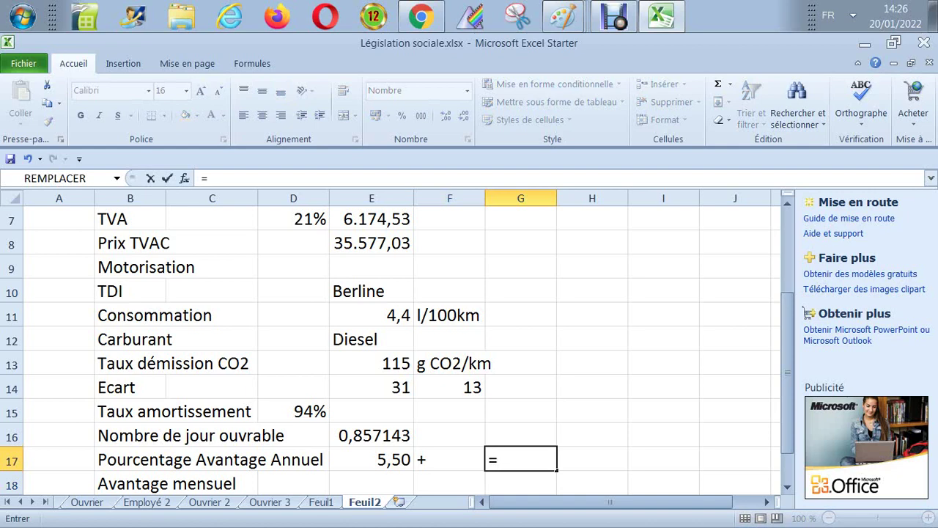
click(371, 387)
text(*0,1)
key(BackSpace)
text(0,1)
key(Return)
click(520, 459)
- Center the plus sign in F17 and enter an equals sign as text in H17
click(449, 459)
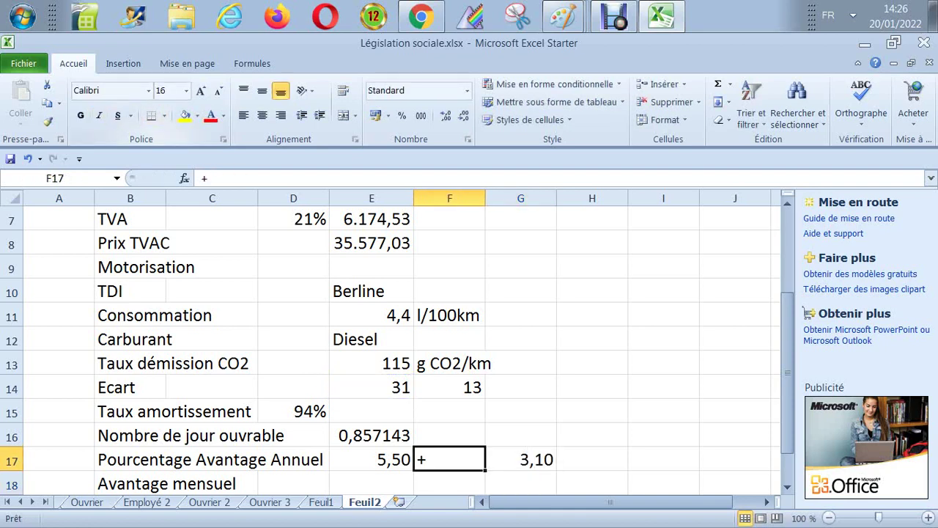
click(261, 115)
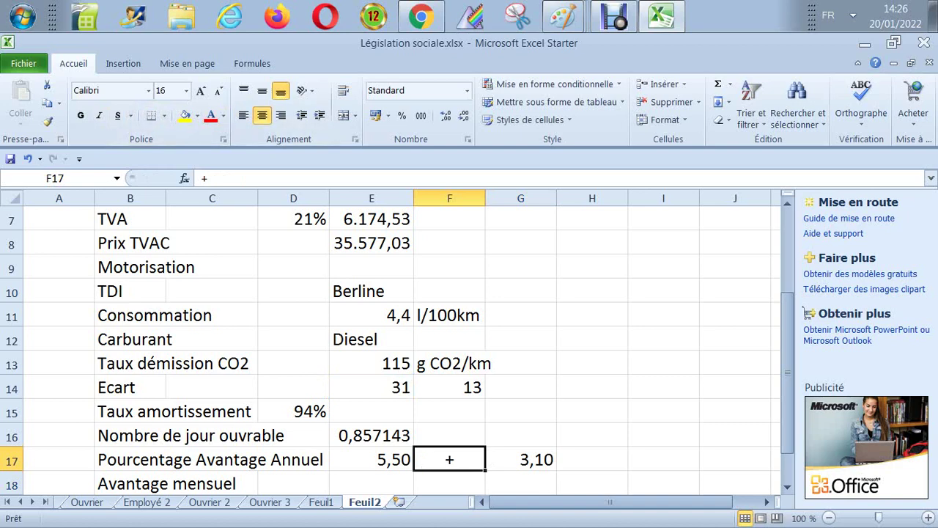
click(592, 459)
text(=)
key(Return)
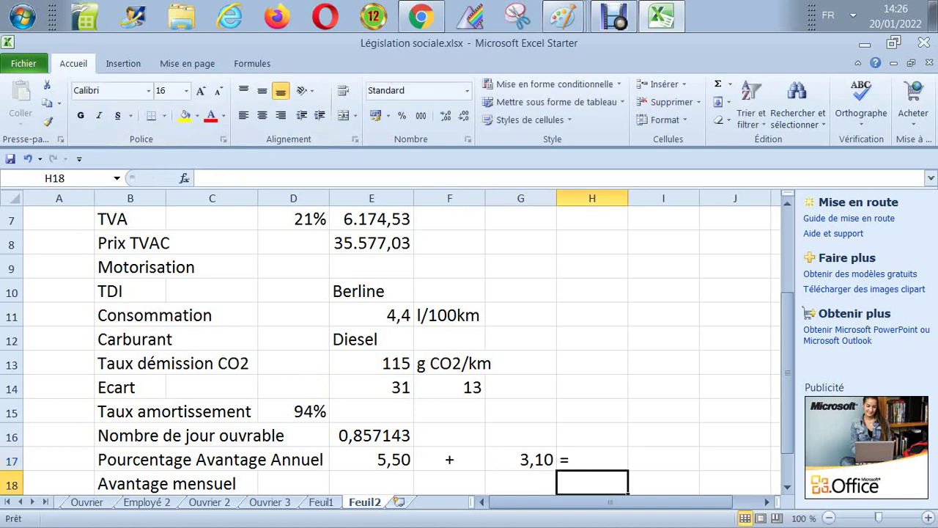
- Calculate the annual benefit percentage in I17 with the formula =E17+G17
key(Up)
key(Right)
text(=)
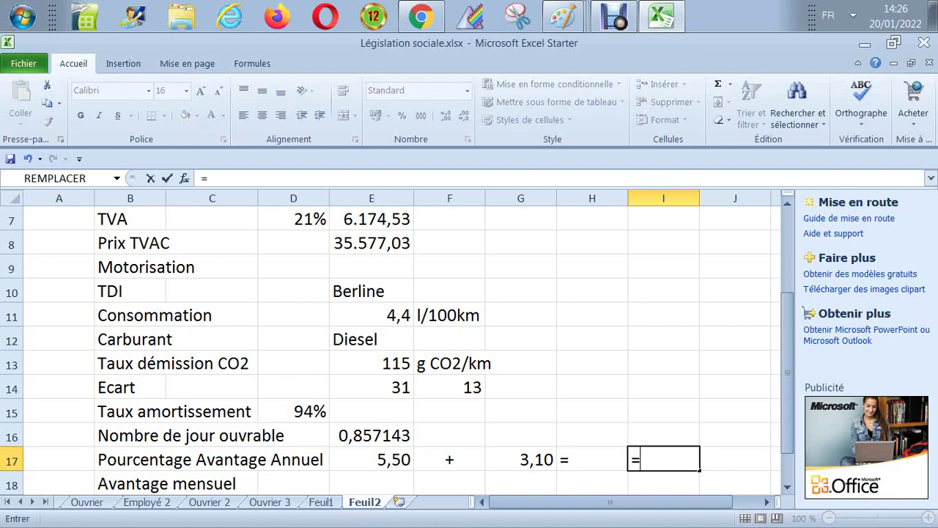
click(371, 459)
text(+)
click(521, 458)
key(Return)
- Enter a % sign in J17 beside the calculated annual percentage
key(Up)
key(Right)
text(%)
key(Return)
- Insert a blank row 18 above the "Avantage mensuel" row
key(Down)
key(Down)
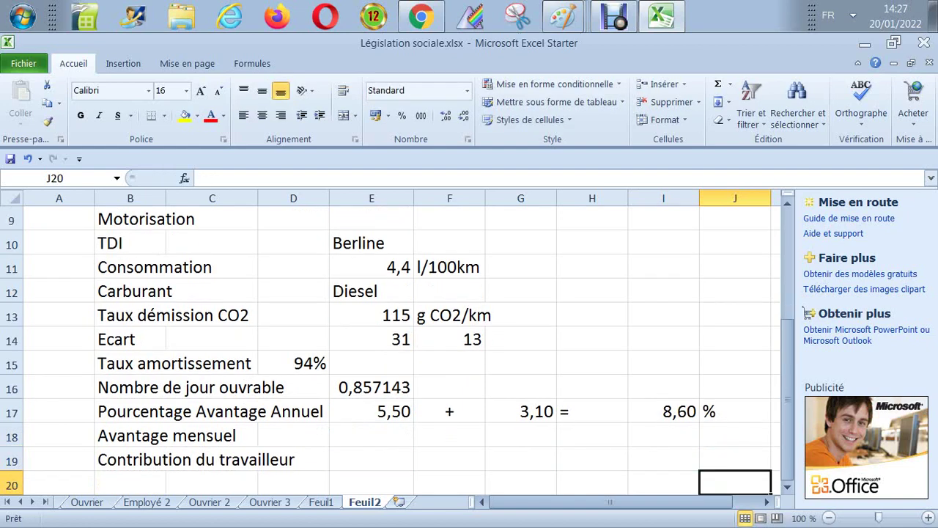
key(Down)
key(Up)
key(Up)
key(Up)
key(Up)
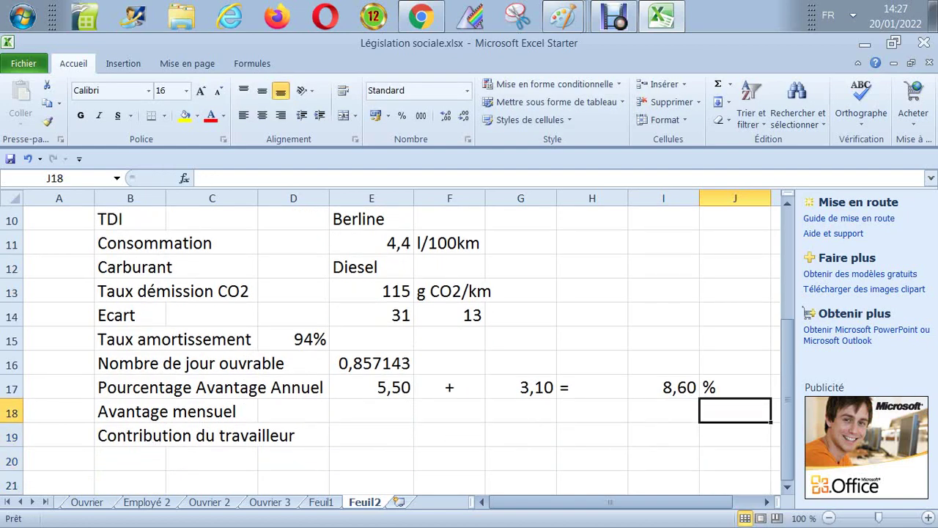
key(Down)
right_click(12, 414)
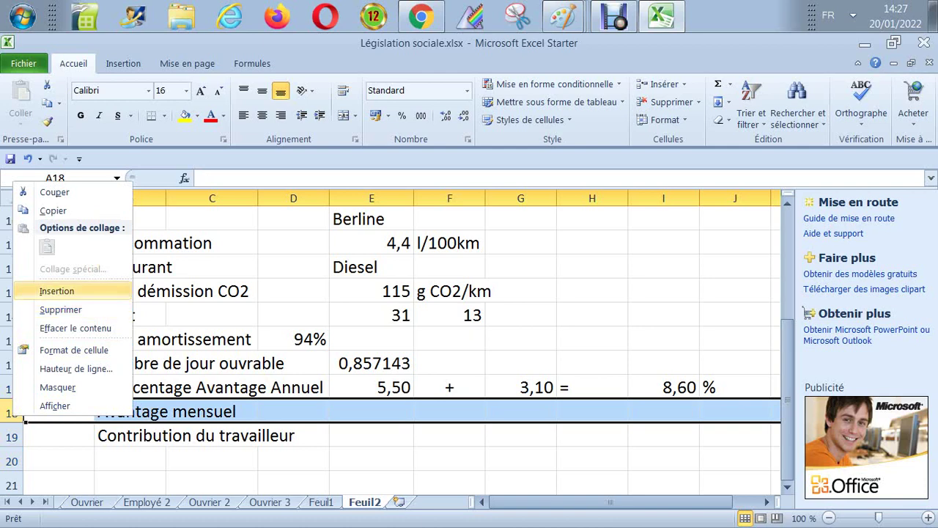
click(57, 290)
- Label the new row "Avantage annuel" in B18
click(130, 411)
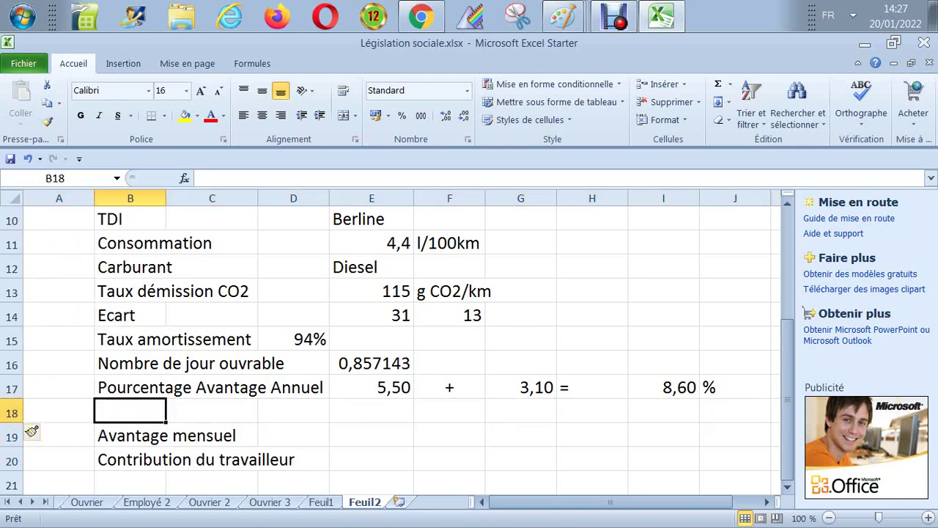
text(Avan)
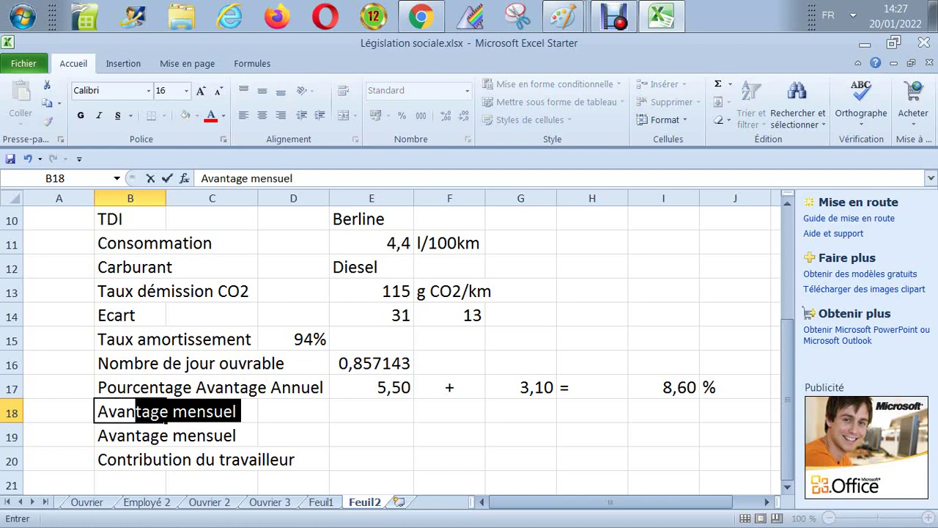
text(tage annuel)
key(Return)
click(166, 413)
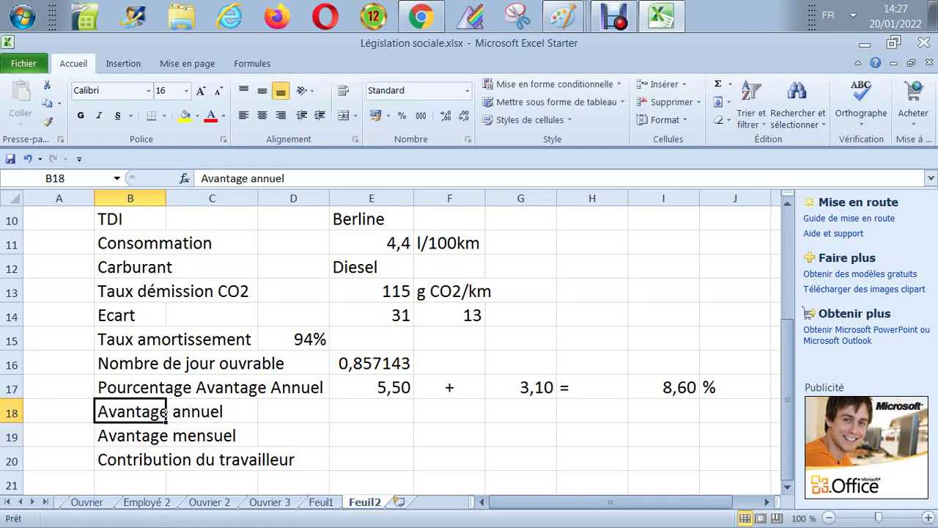
- Enter the formula =D15*I17 in E18 on the "Avantage annuel" row
click(371, 411)
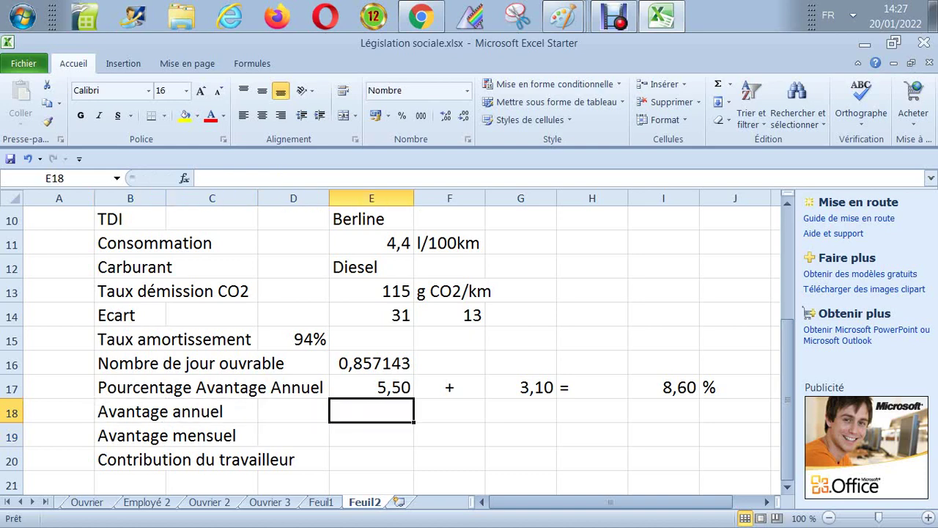
text(=)
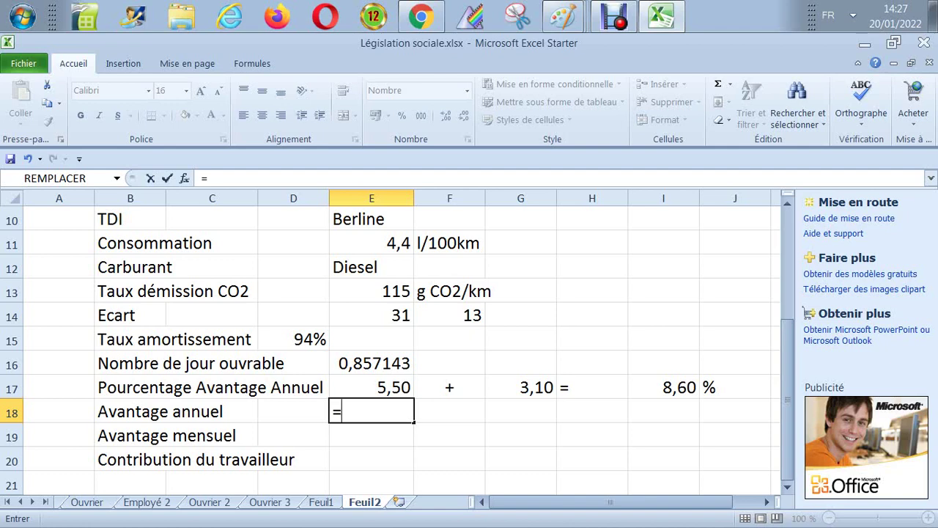
click(293, 339)
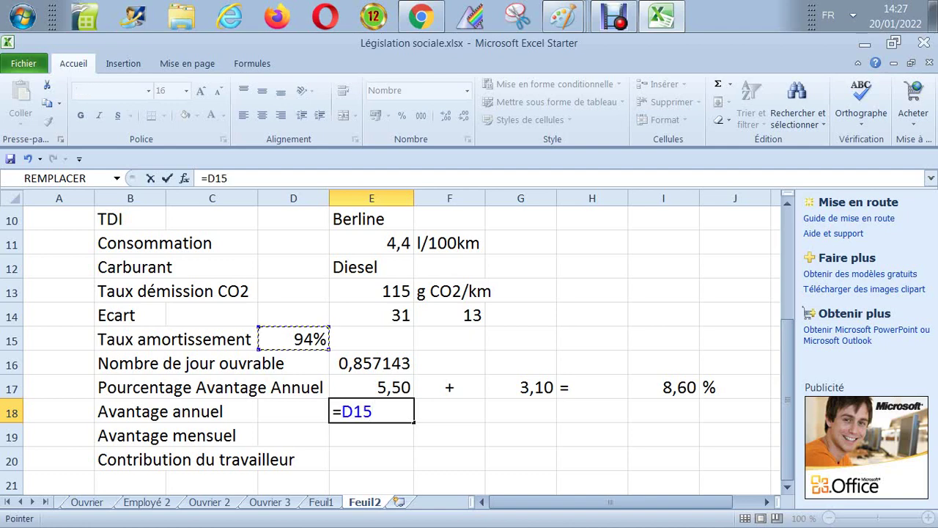
text(*)
click(664, 387)
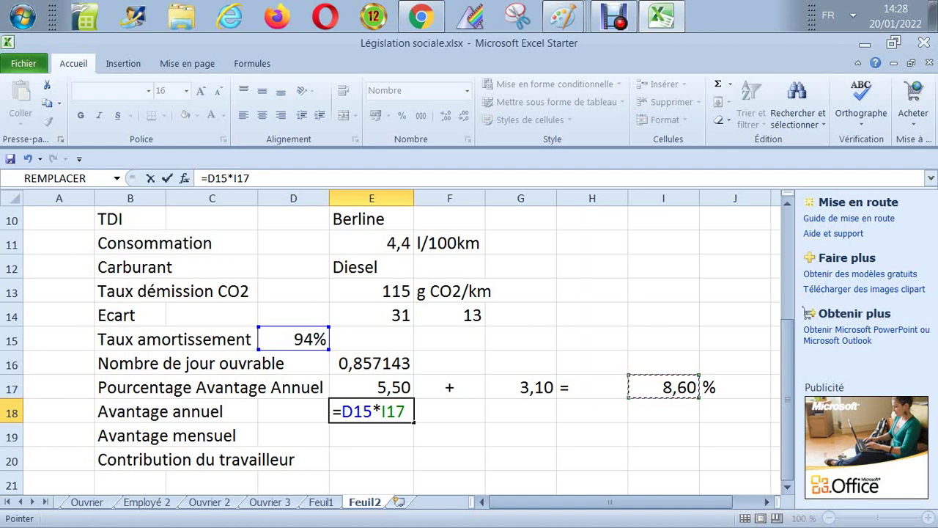
key(Return)
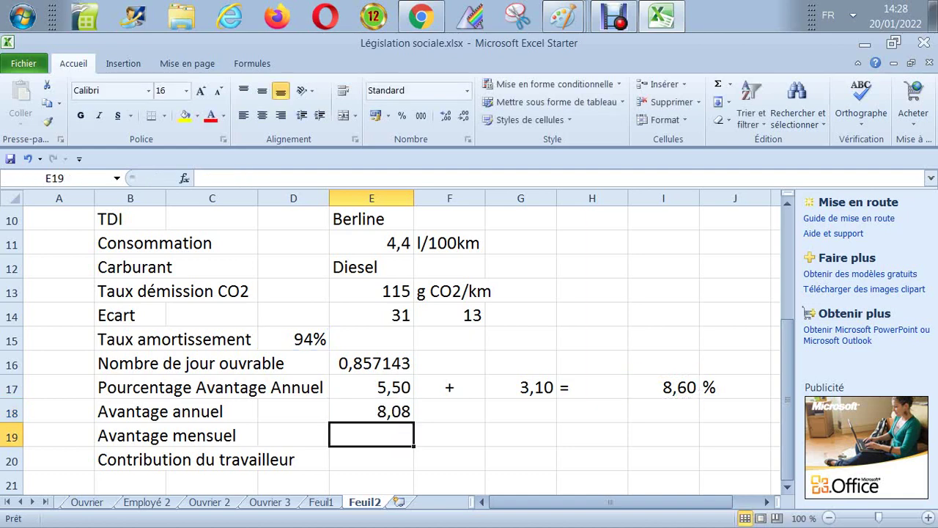
click(371, 412)
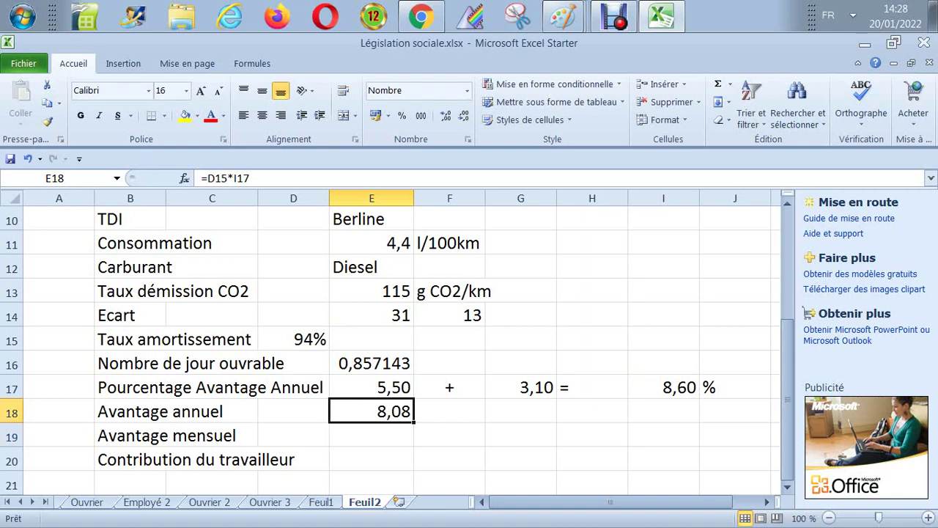
- Insert a blank row above "Avantage annuel" and enter 8,60% in I18
right_click(12, 411)
click(37, 286)
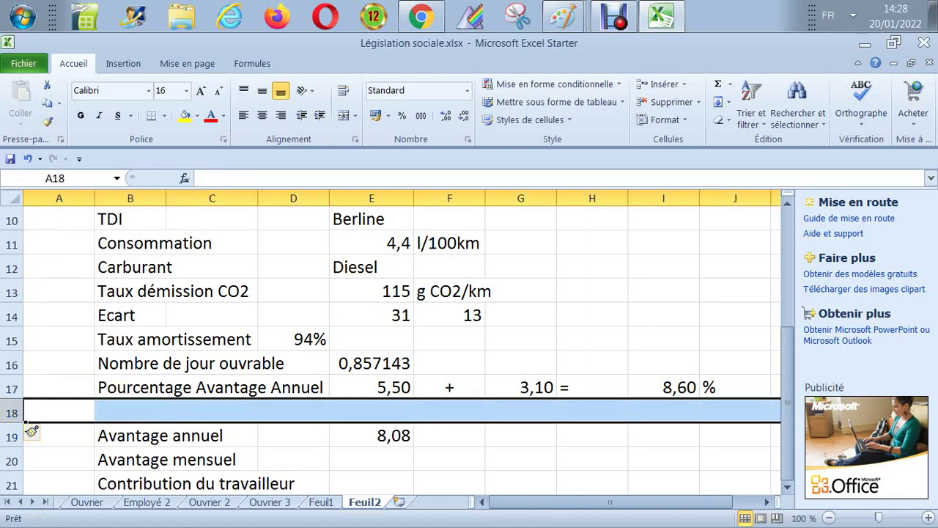
click(663, 410)
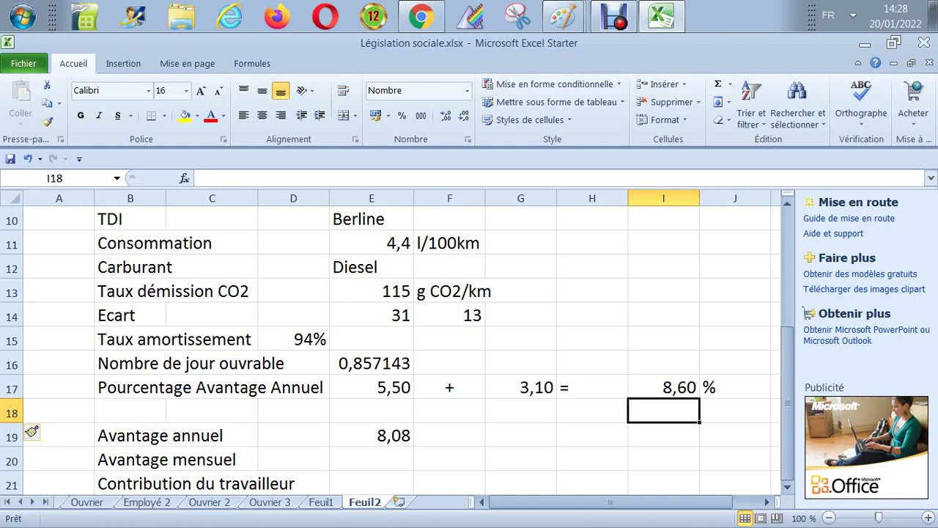
text(8,)
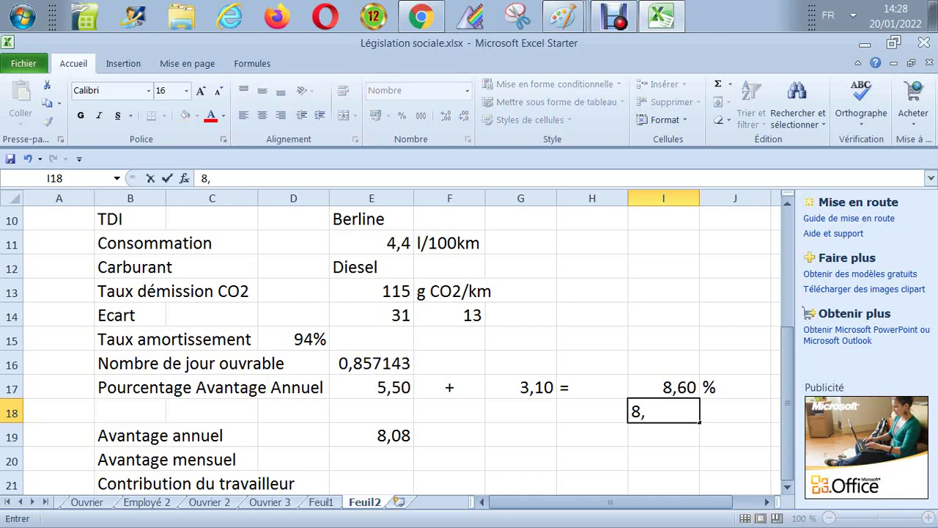
text(60%)
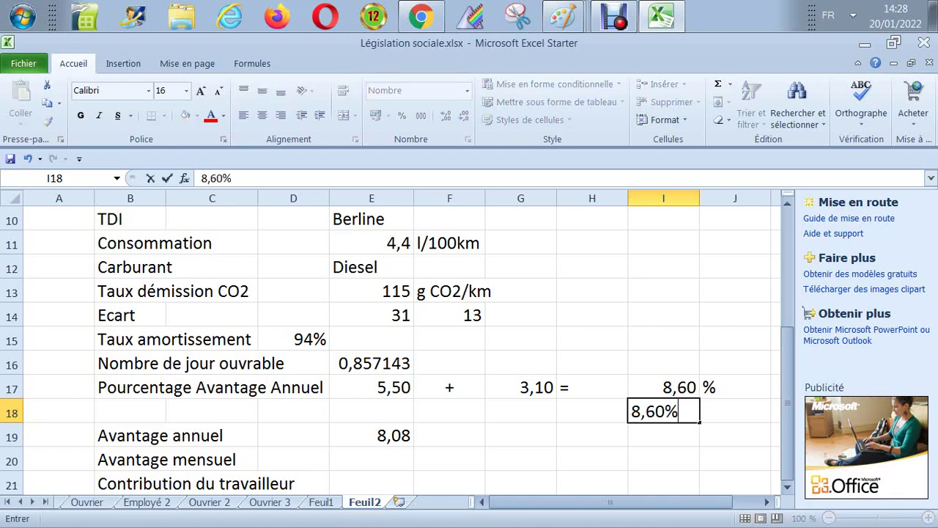
key(Return)
click(663, 412)
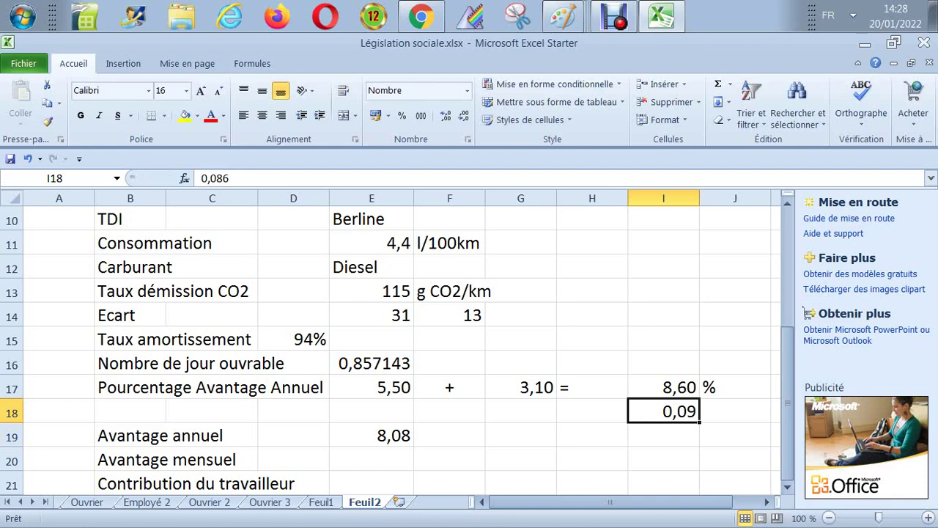
- Clear the content of cell I18 in the blank row beneath the annual benefit percentage
click(664, 388)
click(663, 411)
key(Delete)
- Try entering 94*8,60 in E19 as the calculation for "Avantage annuel"
key(Down)
key(Left)
key(Left)
key(Left)
key(Left)
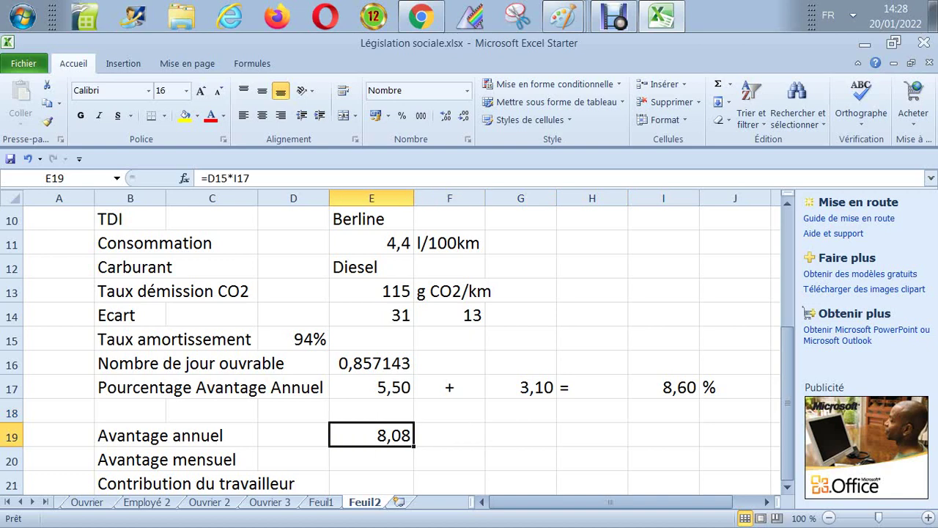
text(9)
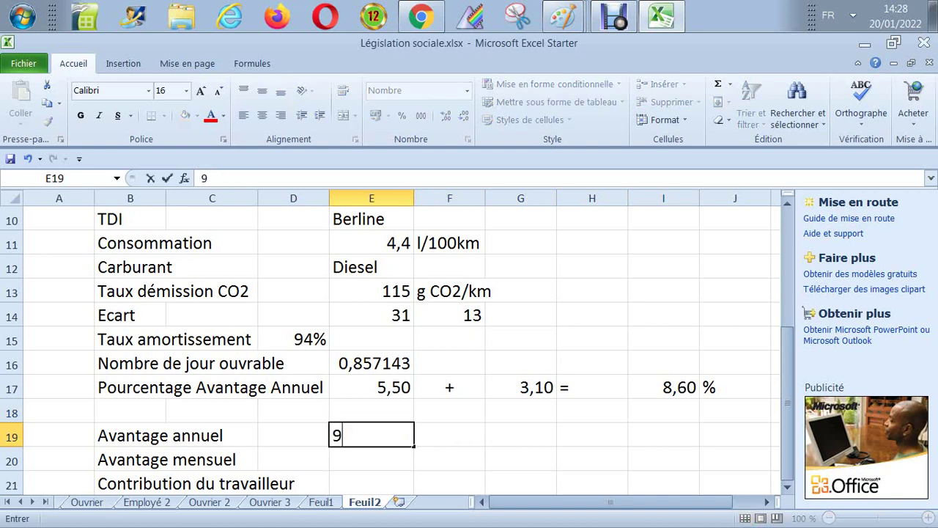
text(4*8,60)
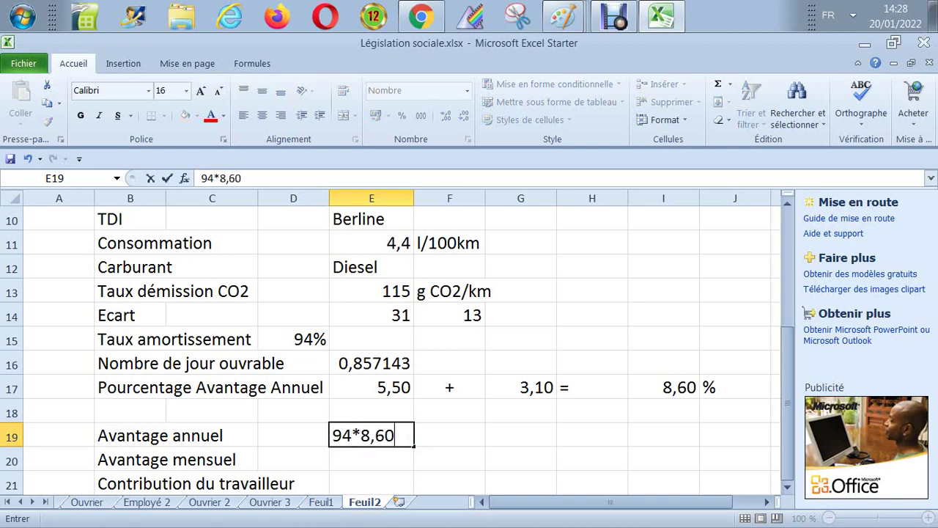
key(Return)
- Enter the formula =D15*I17 in E19, multiplying the depreciation rate by the annual benefit percentage
click(371, 435)
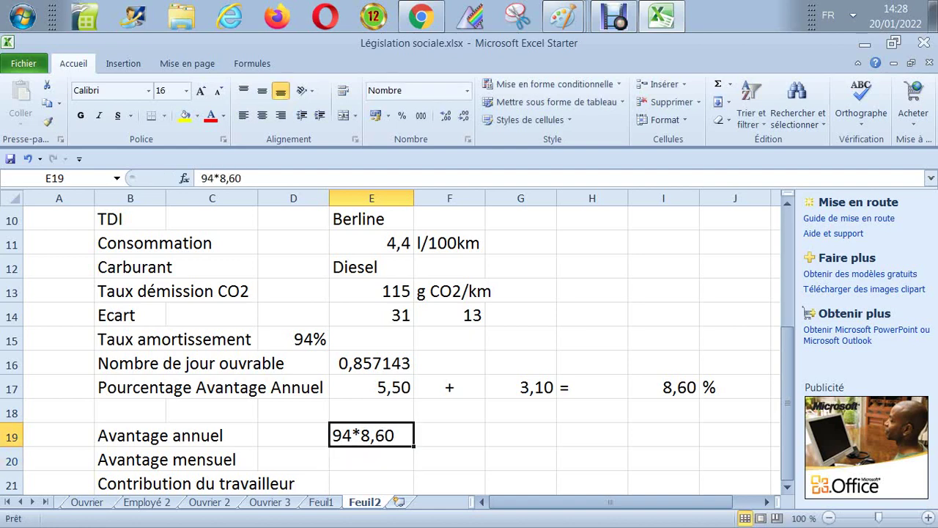
text(=)
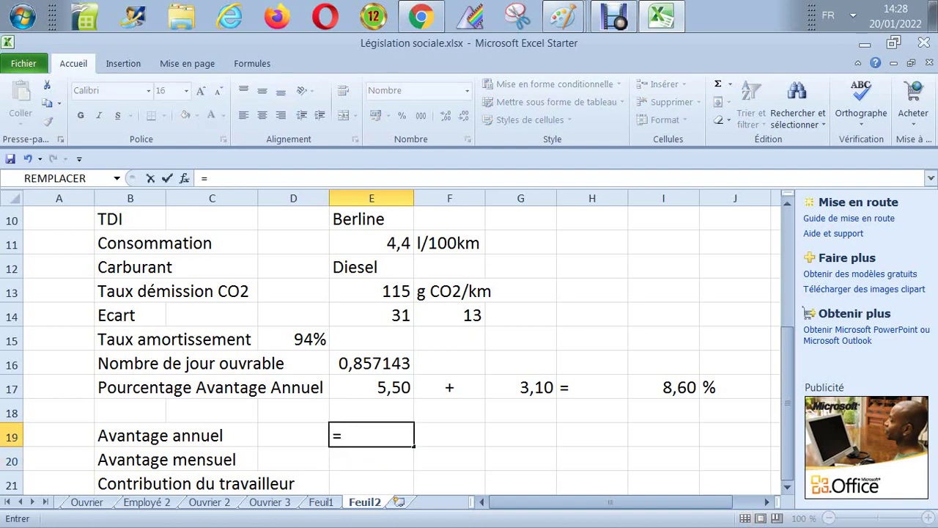
click(293, 339)
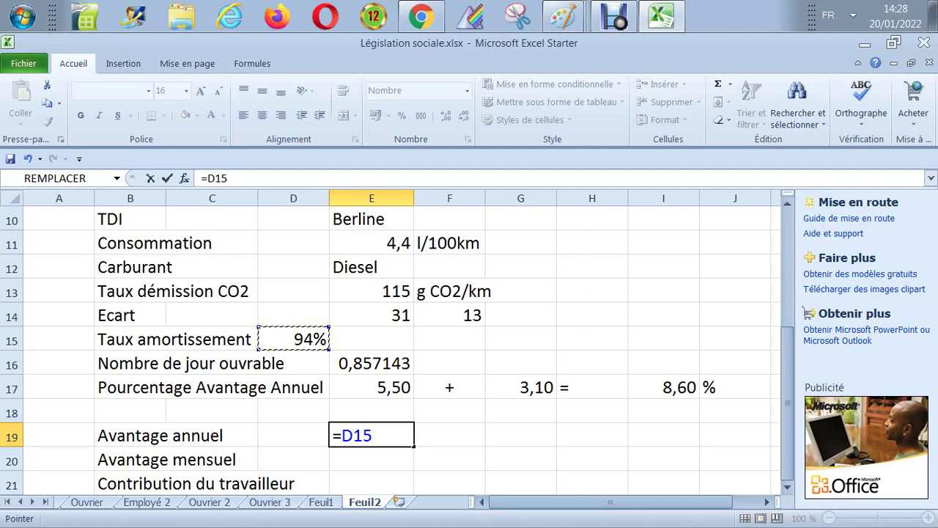
text(*)
click(664, 387)
key(Return)
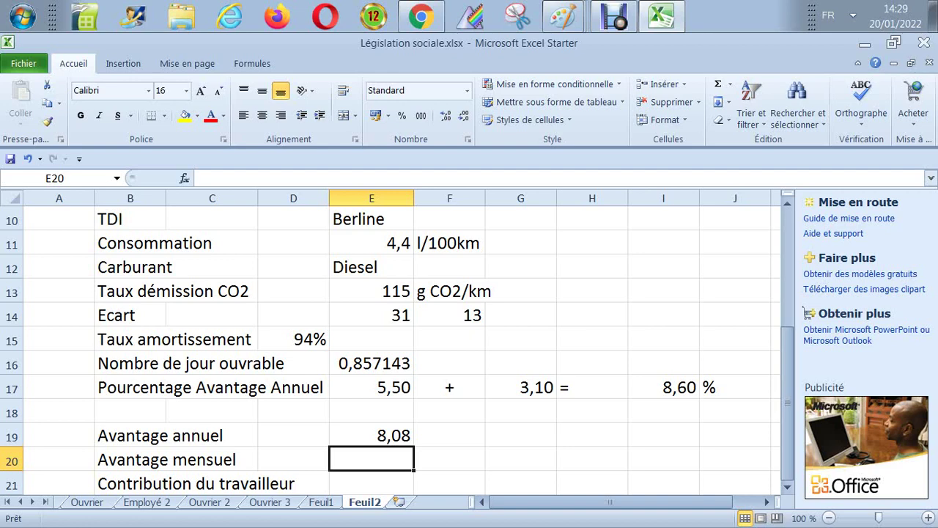
- Enter the unit % in F19 beside the "Avantage annuel" result
click(371, 435)
click(449, 435)
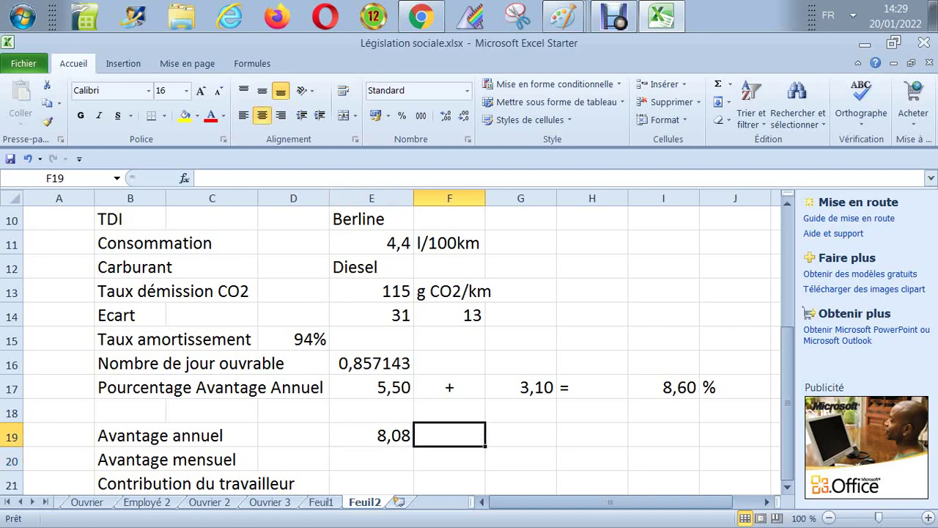
text(%)
key(Return)
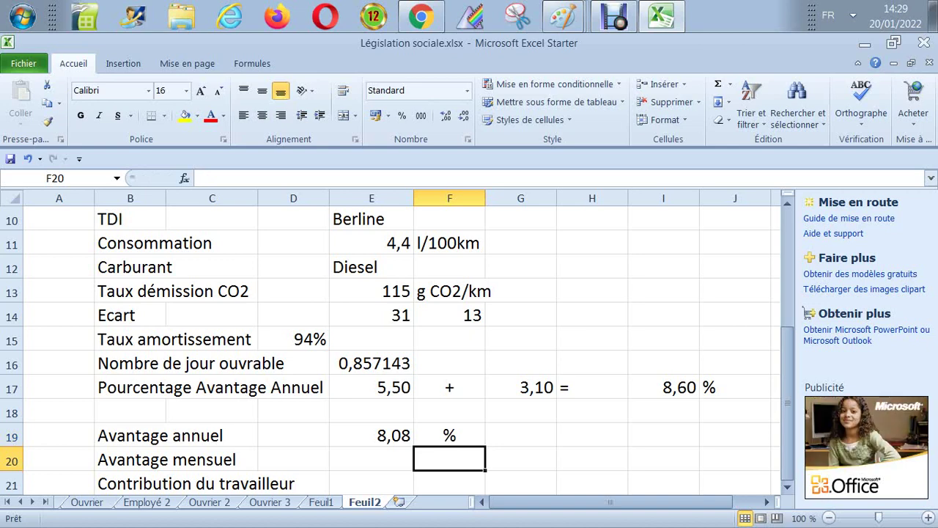
- Change the label in B19 to "Taux Avantage annuel au 13ème mois" and widen column D so the whole label fits
key(Left)
key(Left)
key(Left)
key(Left)
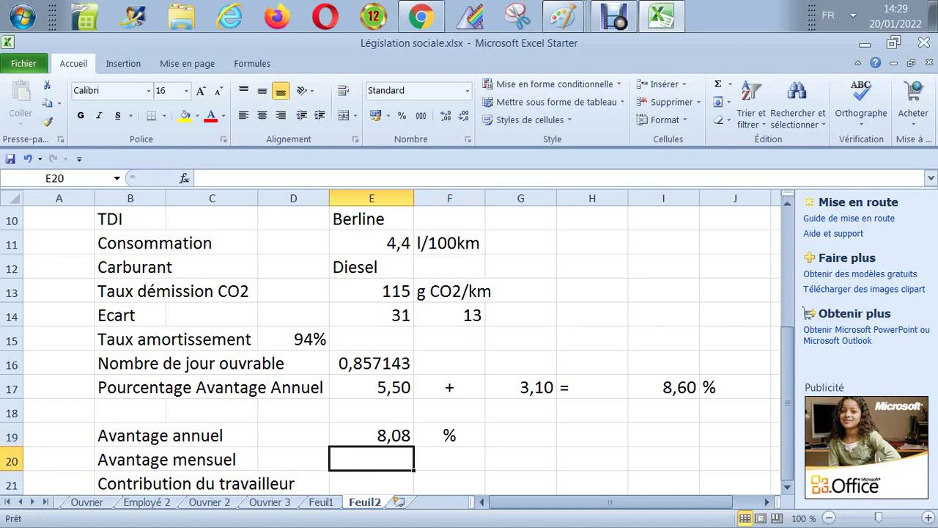
key(Up)
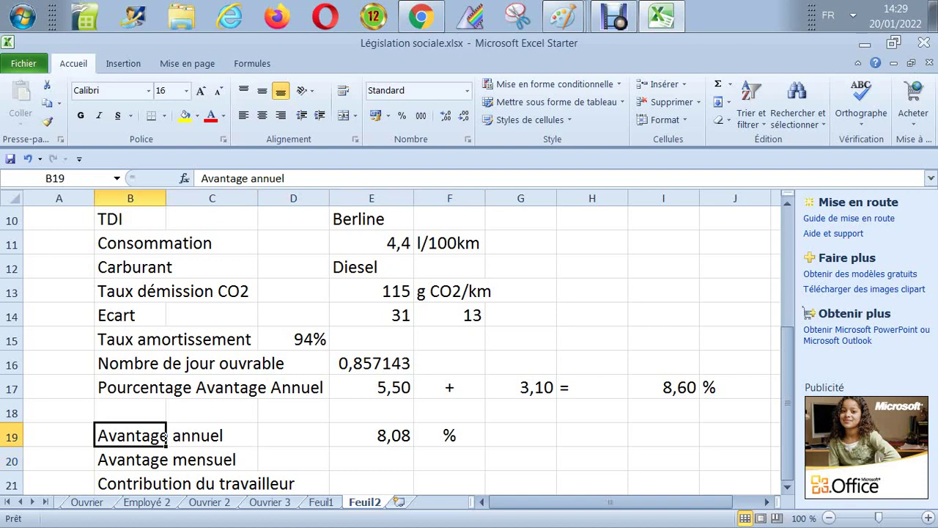
click(201, 178)
text(Taux)
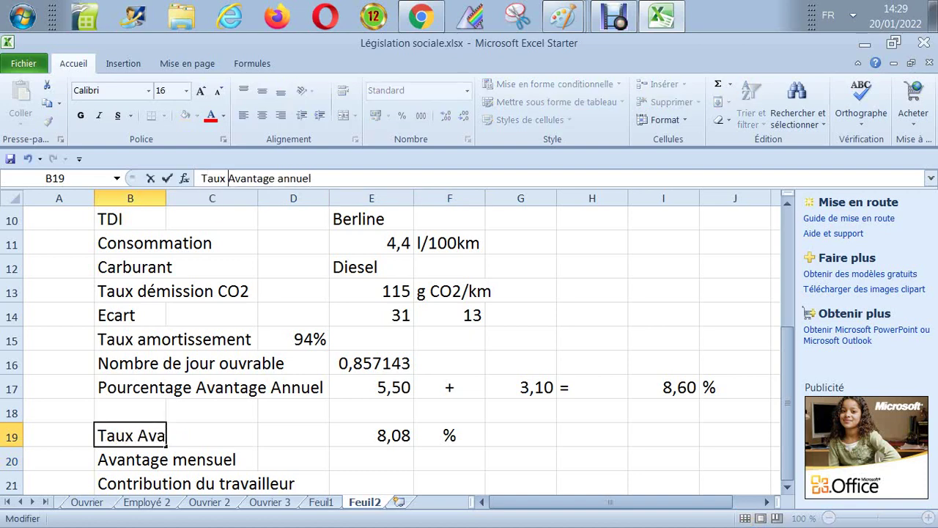
key(Right)
key(Right)
key(Right)
key(Right)
key(Right)
key(Right)
key(Right)
key(Right)
key(Right)
key(Right)
key(Right)
key(Right)
key(Right)
key(Right)
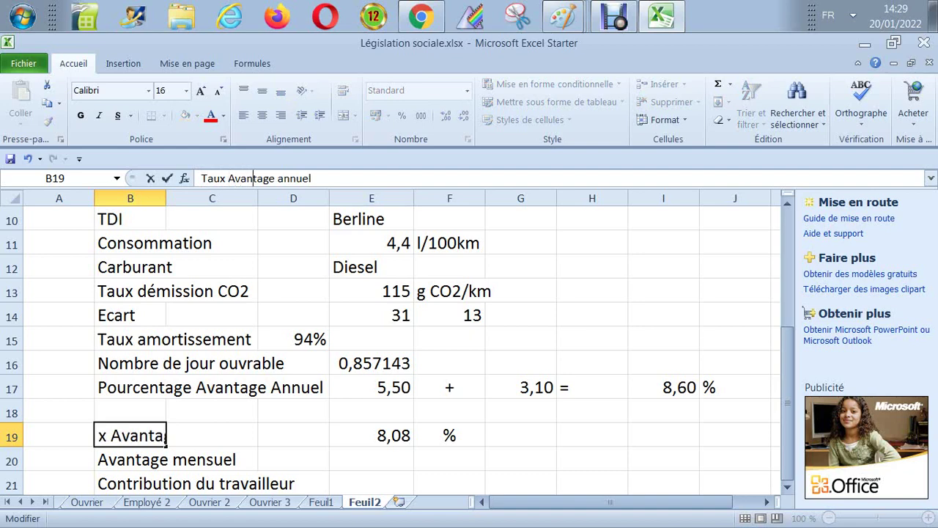
key(Right)
text(au 13)
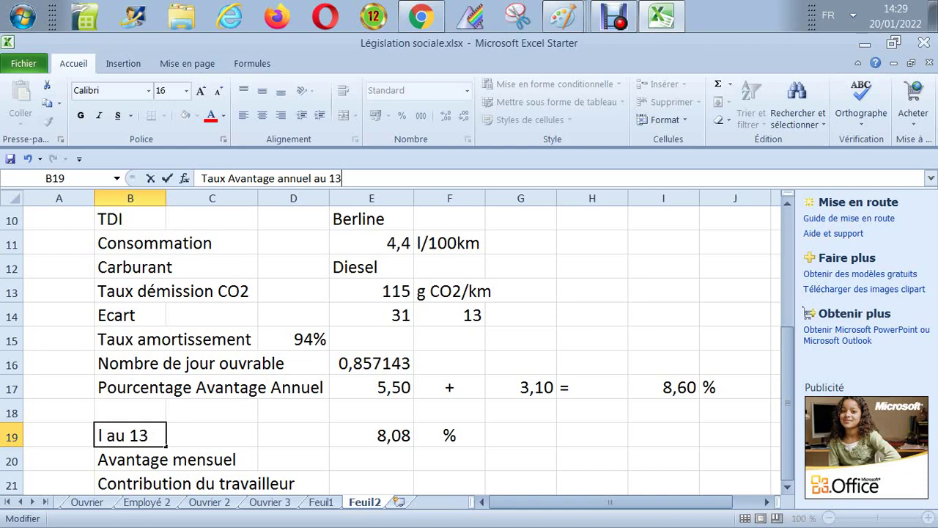
text(ème)
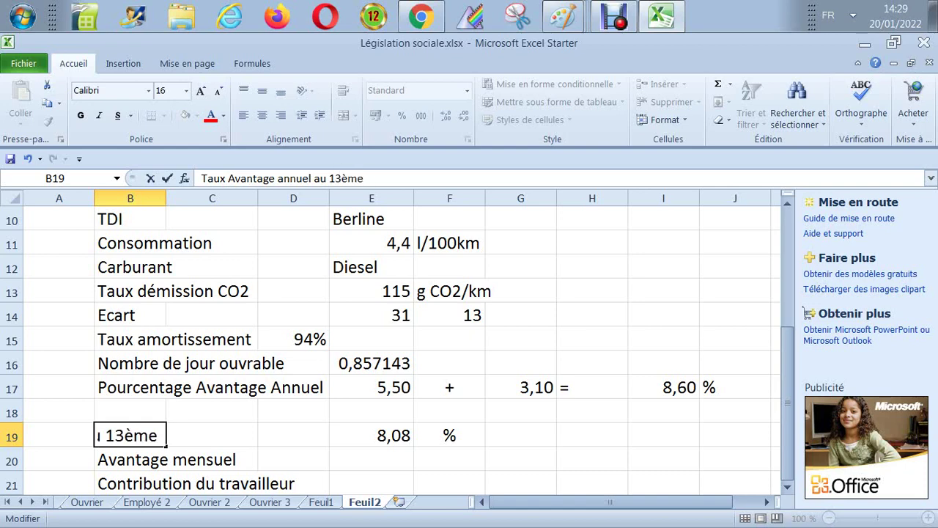
text( mois)
key(Return)
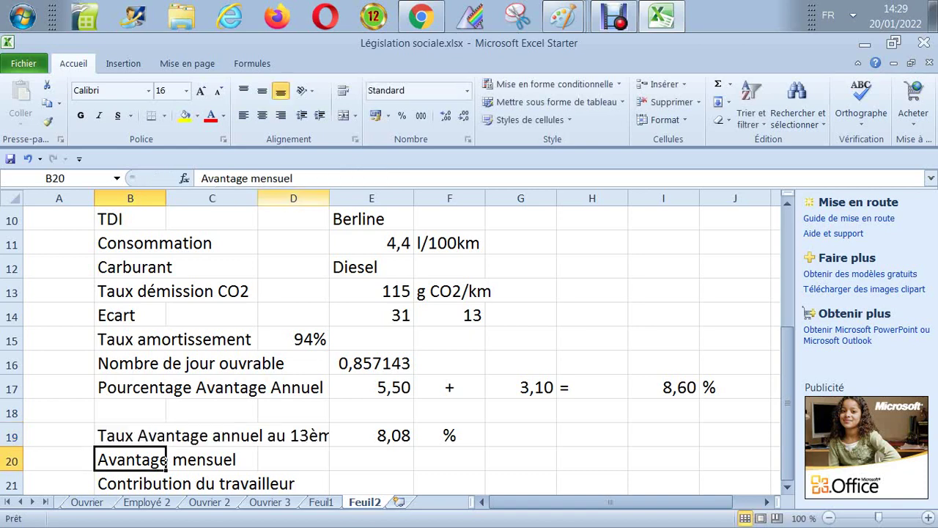
drag(330, 198, 361, 199)
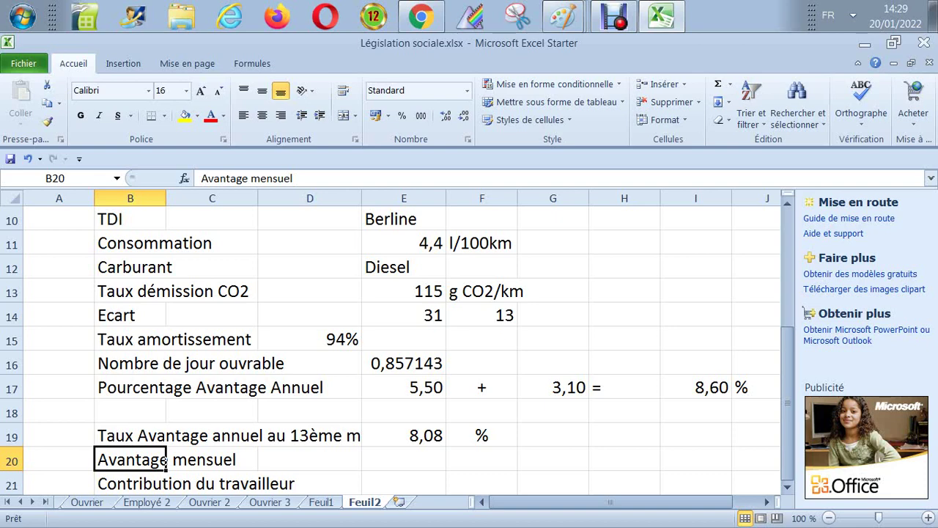
drag(362, 197, 388, 198)
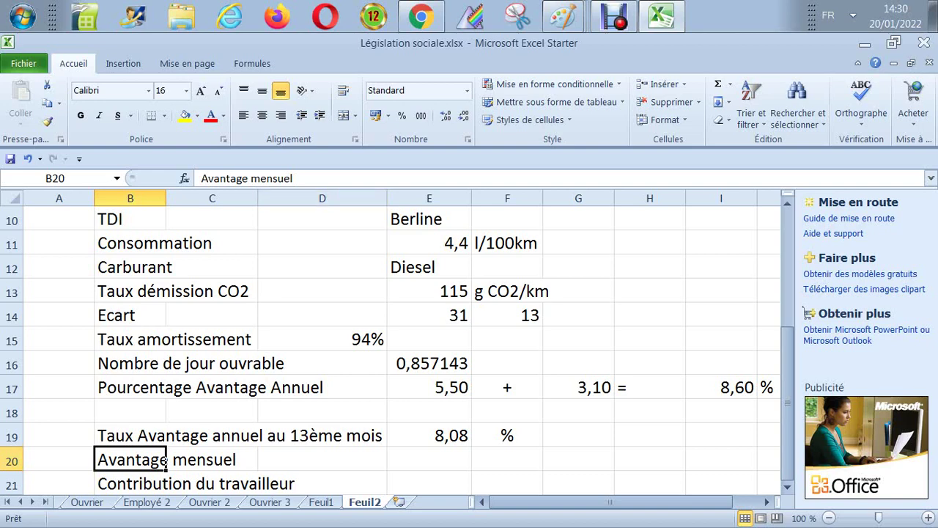
- Insert a row above "Avantage mensuel" and label it "Avantage annuel" in B20
right_click(14, 461)
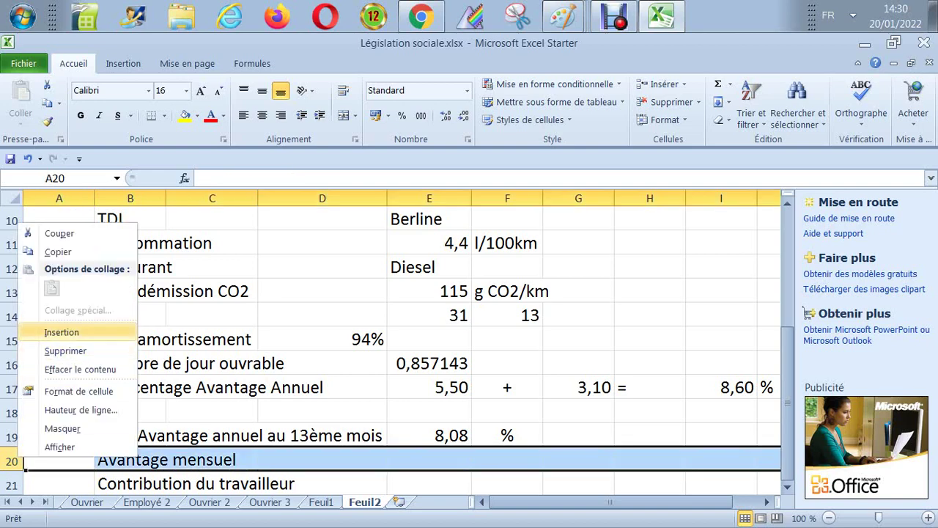
click(61, 332)
click(130, 459)
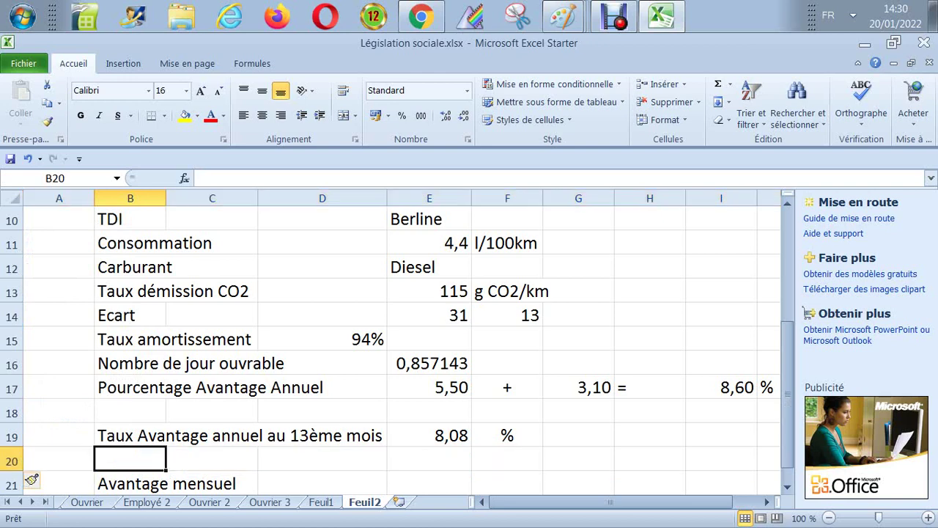
text(Avantage mensuel)
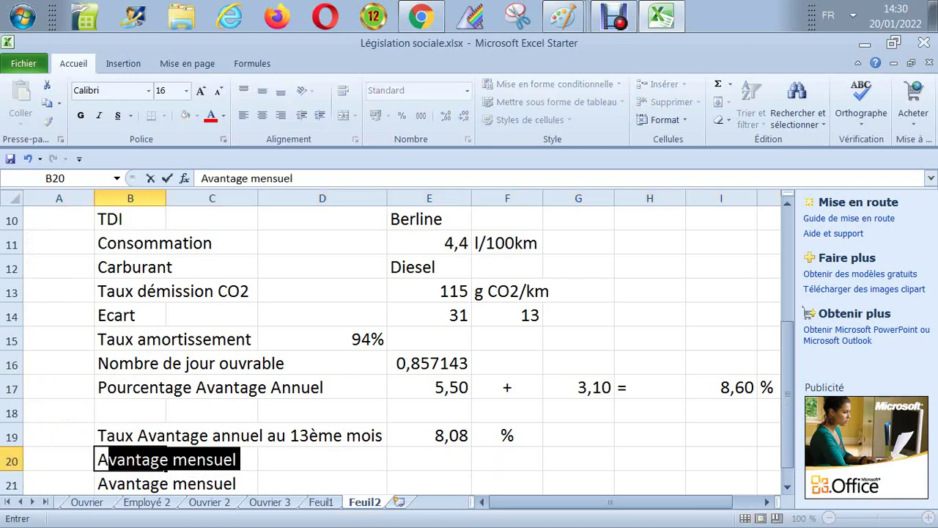
click(251, 178)
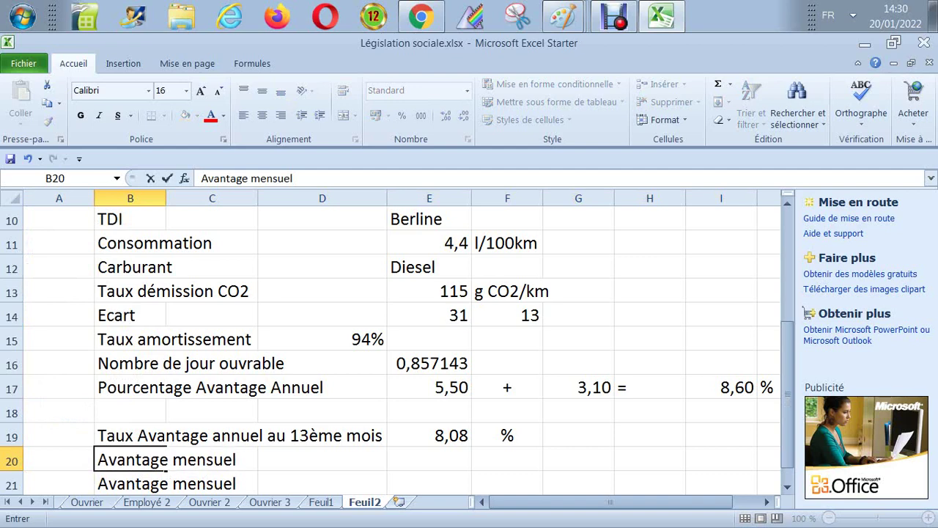
text(annuel)
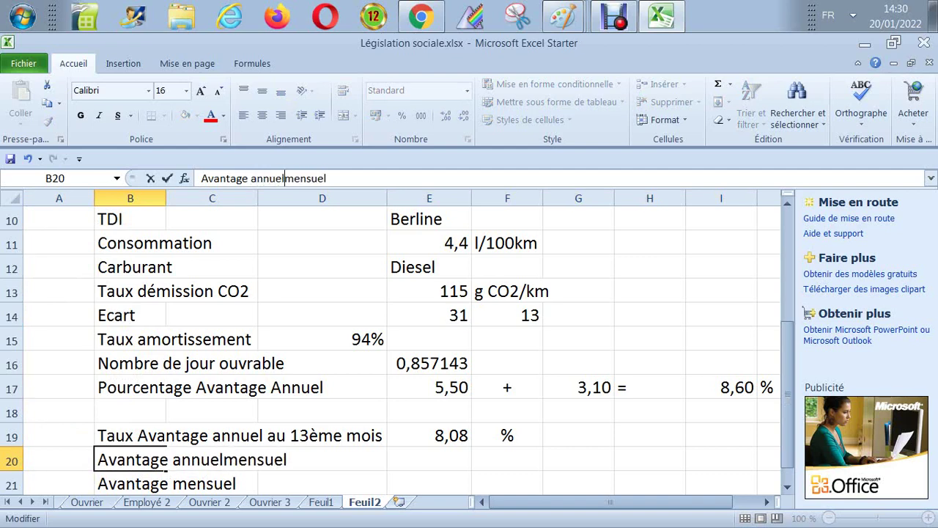
key(Delete)
key(Delete)
key(Delete)
key(Delete)
key(Delete)
key(Delete)
key(Delete)
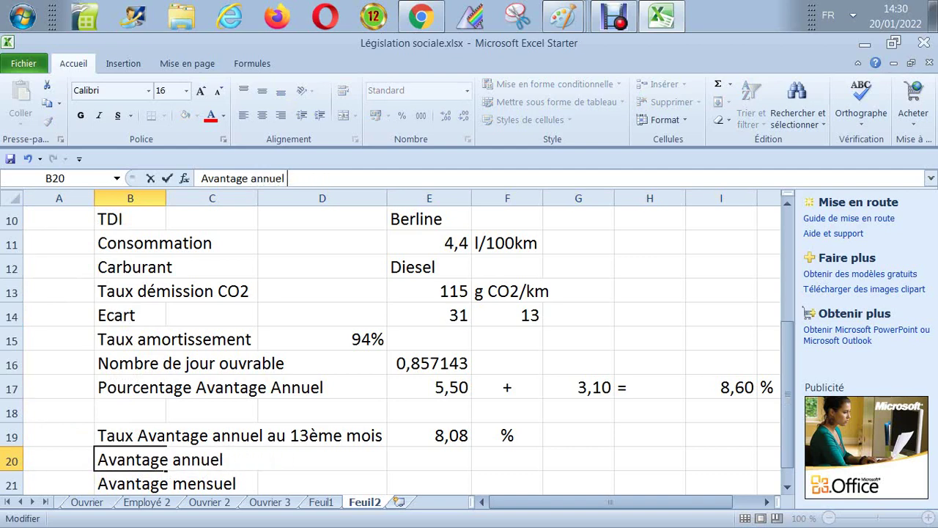
key(Return)
- Enter the formula =E8*E16*E19/100 in E20 to calculate the annual benefit from the price including VAT
key(Up)
key(Right)
key(Right)
key(Right)
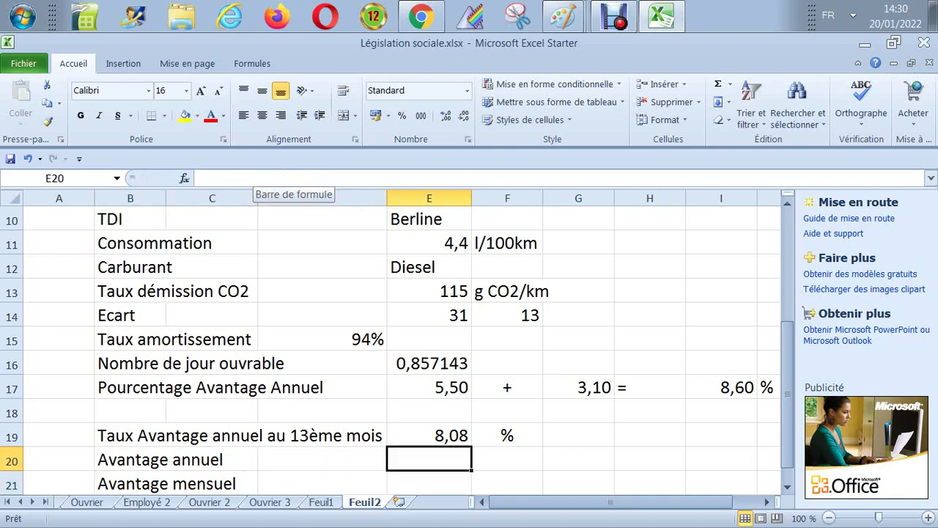
text(=)
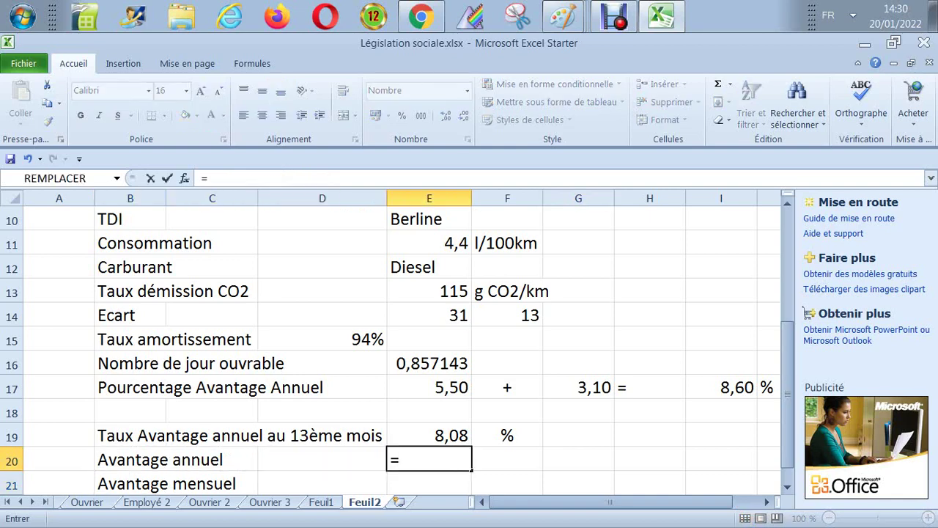
drag(787, 366, 788, 346)
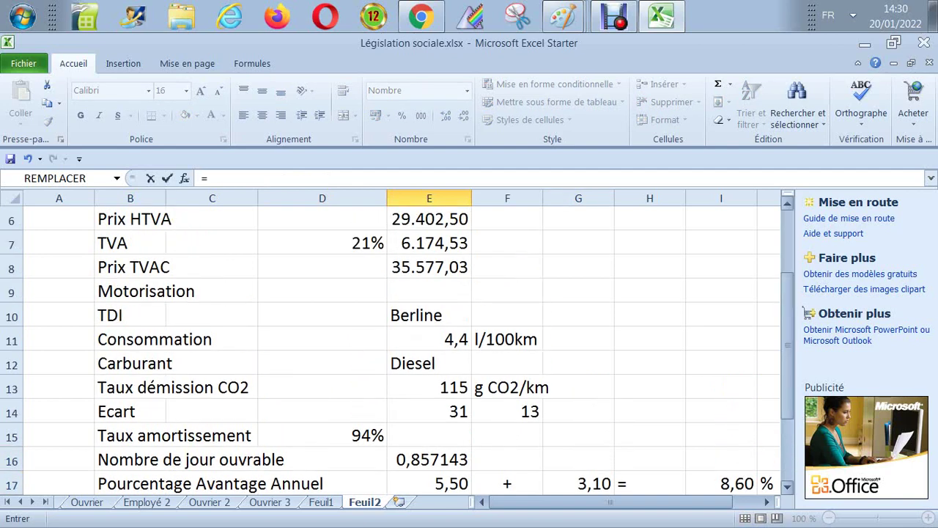
click(429, 267)
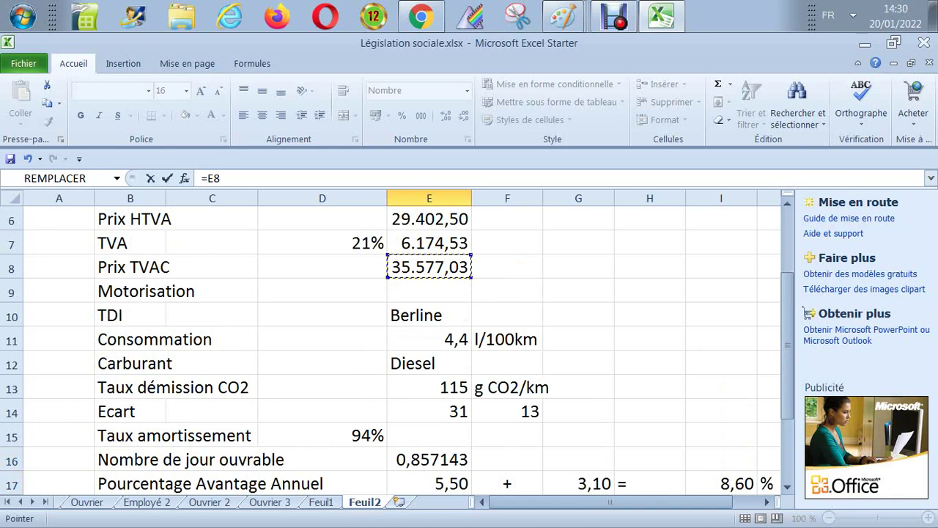
text(*)
drag(787, 345, 788, 406)
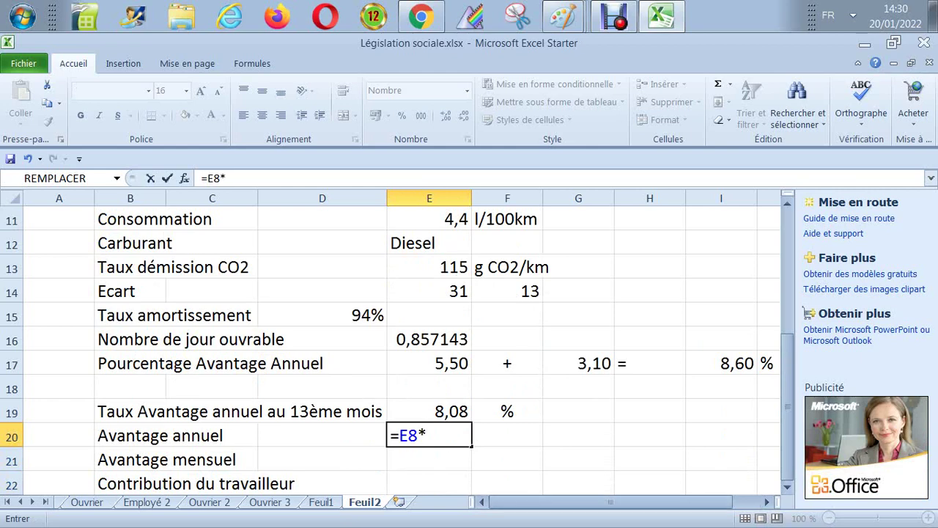
click(429, 339)
text(*)
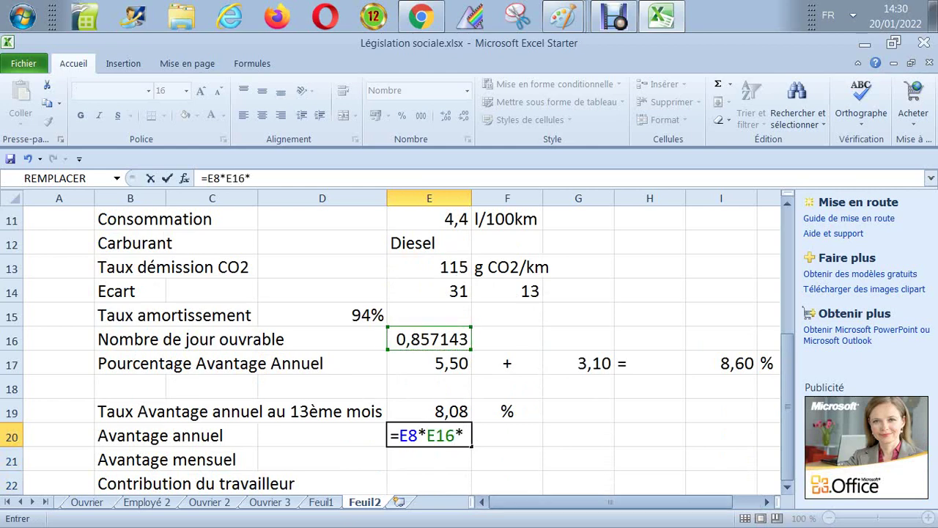
click(428, 410)
text(/100)
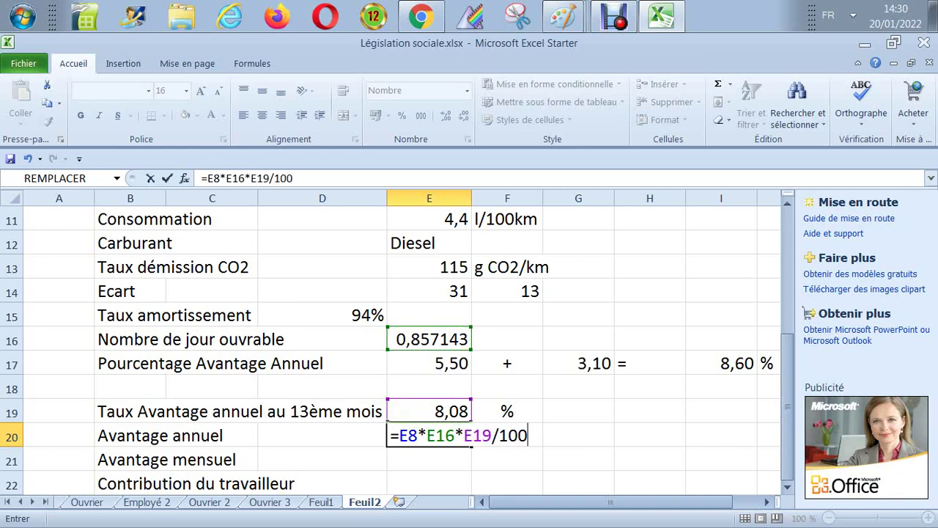
key(Return)
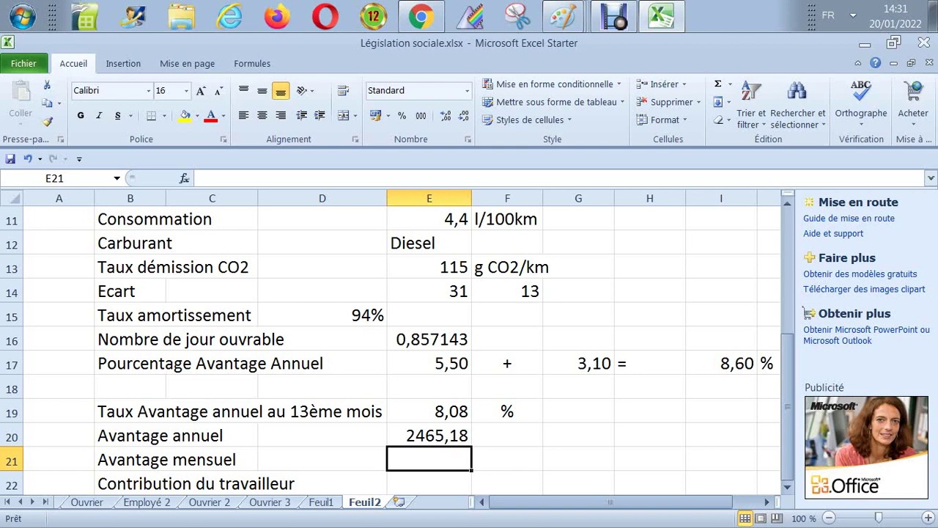
- Format the annual benefit in E20 as a number with two decimals and a thousands separator
click(438, 435)
right_click(439, 437)
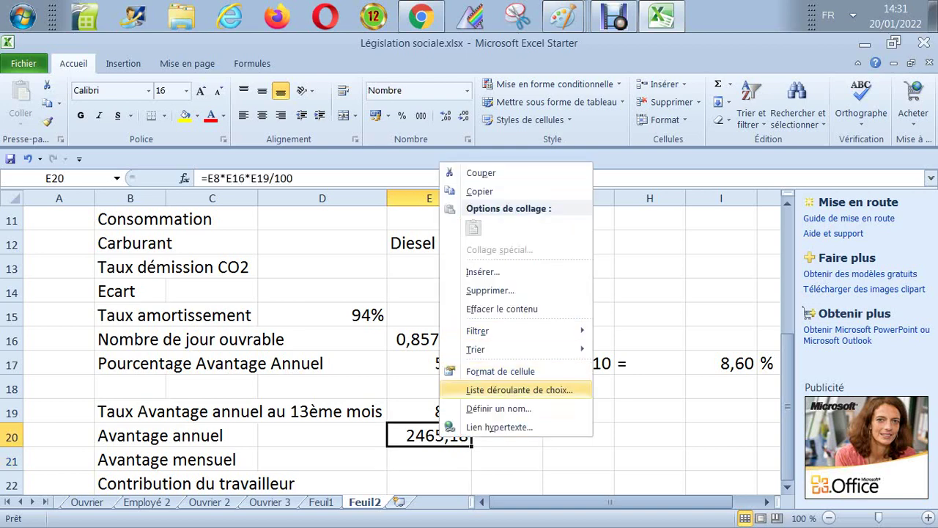
click(501, 371)
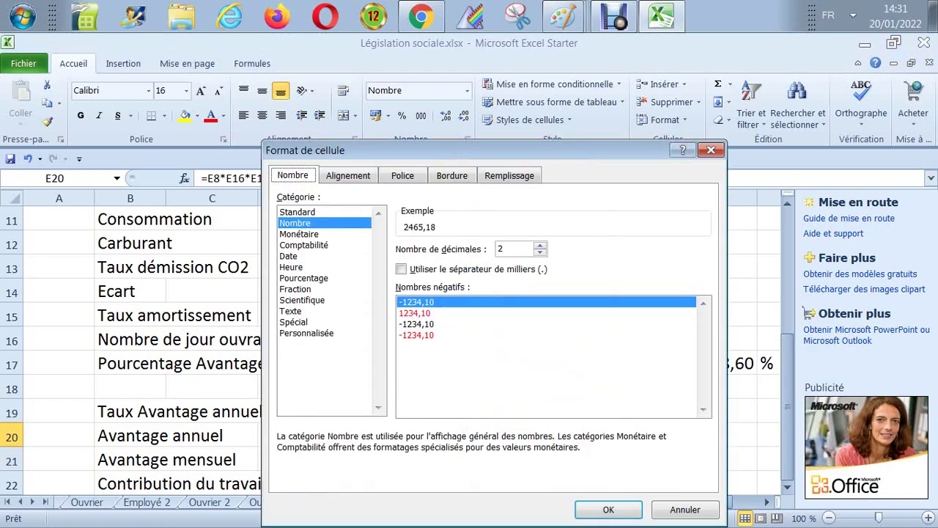
click(299, 234)
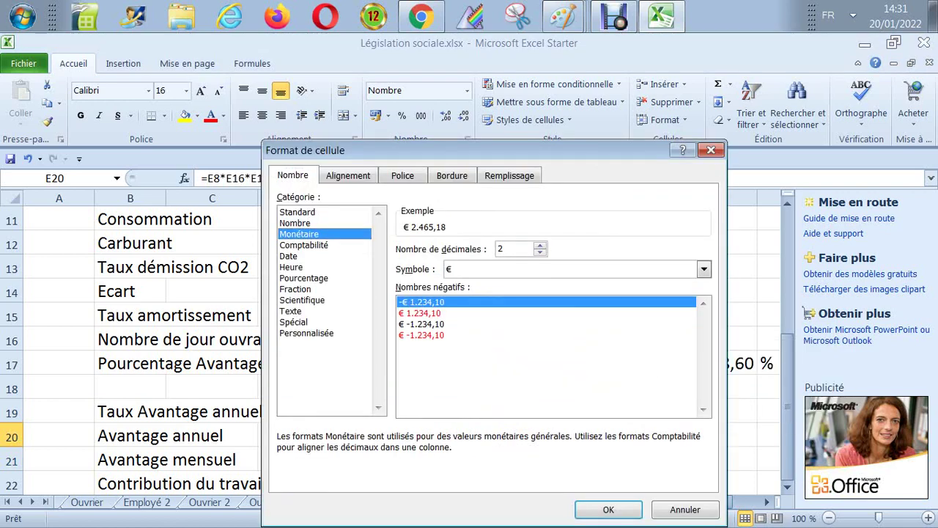
click(297, 212)
click(294, 222)
click(401, 269)
key(Return)
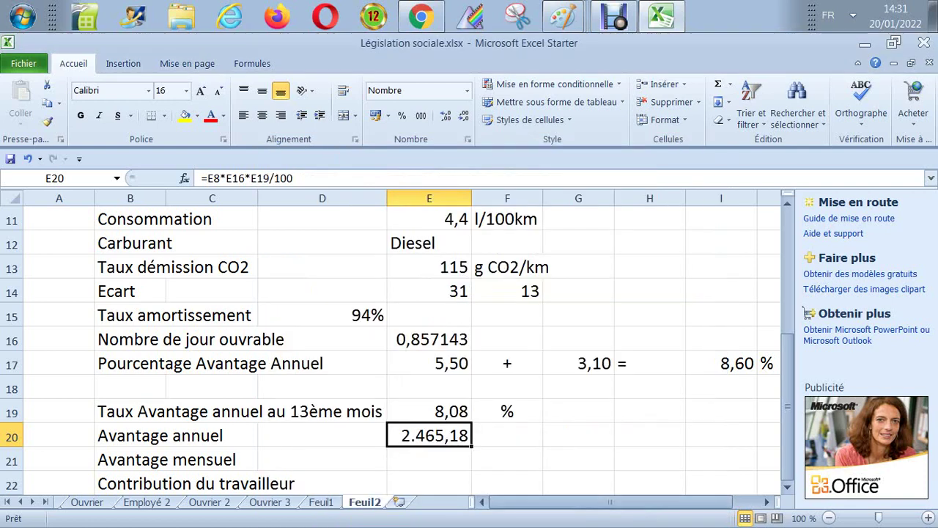
- Enter the formula =E20/12 in E21 to calculate the monthly benefit
click(429, 459)
text(=)
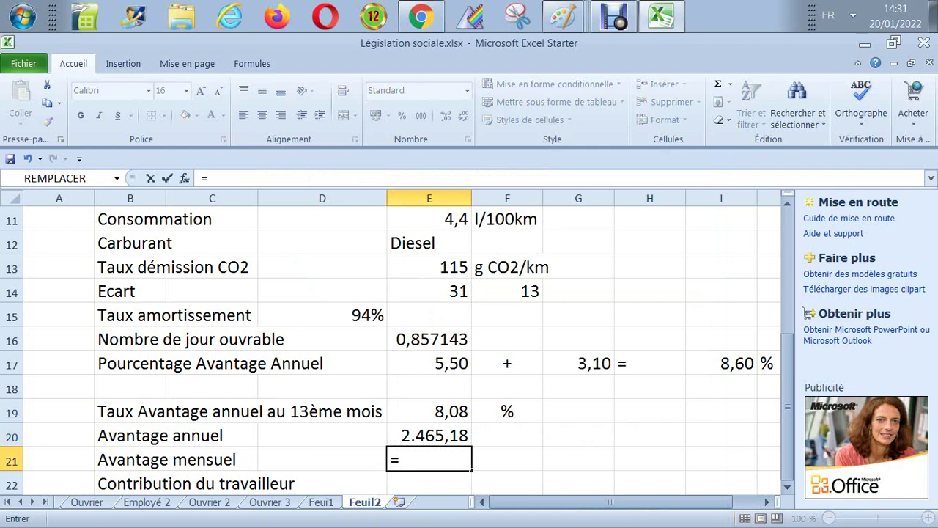
key(Up)
text(/12)
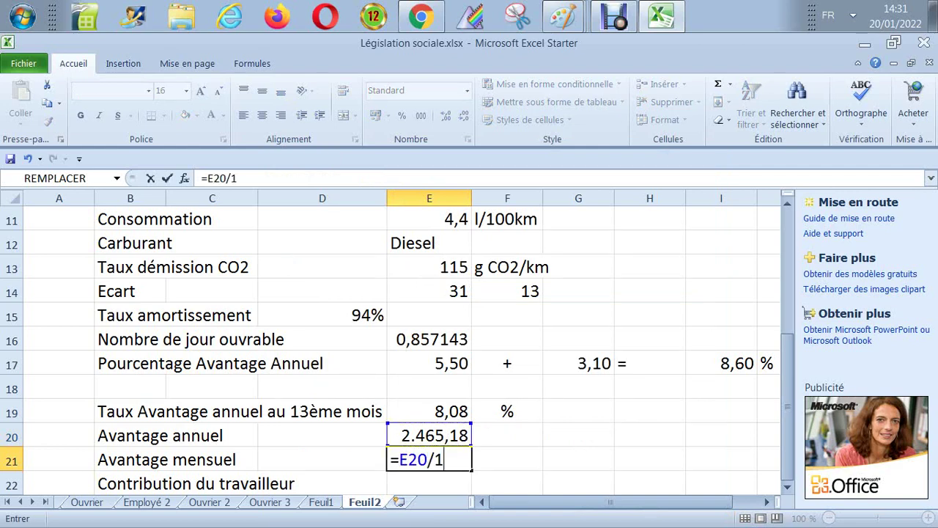
key(Return)
- Enter 50 in E22 as the employee's contribution ("Contribution du travailleur")
key(Down)
key(Down)
key(Down)
key(Up)
key(Up)
key(Up)
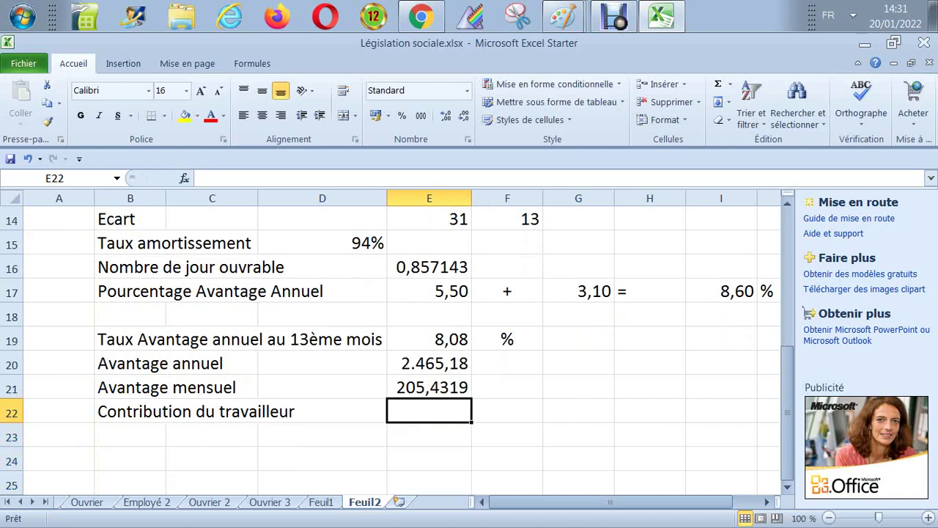
text(50)
key(Return)
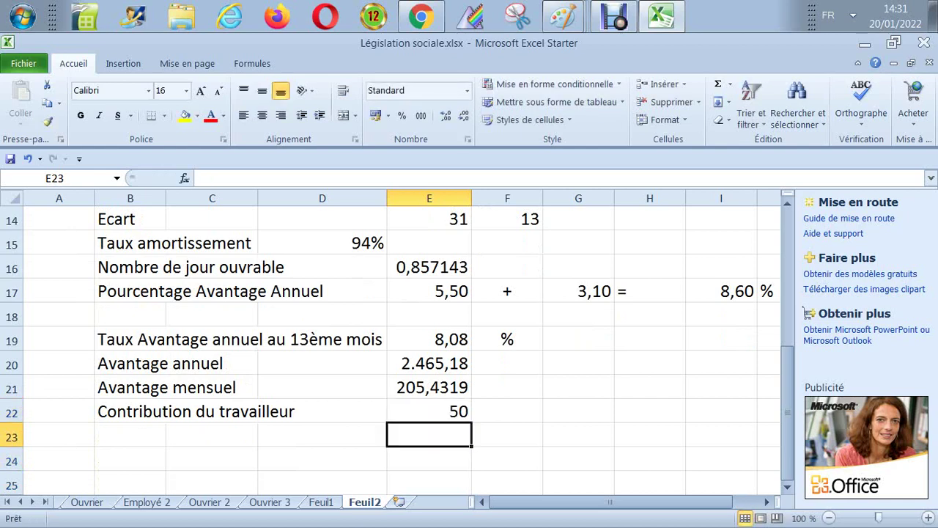
- Enter the label "Avantage totale" in B23 below "Contribution du travailleur"
key(Left)
key(Left)
key(Left)
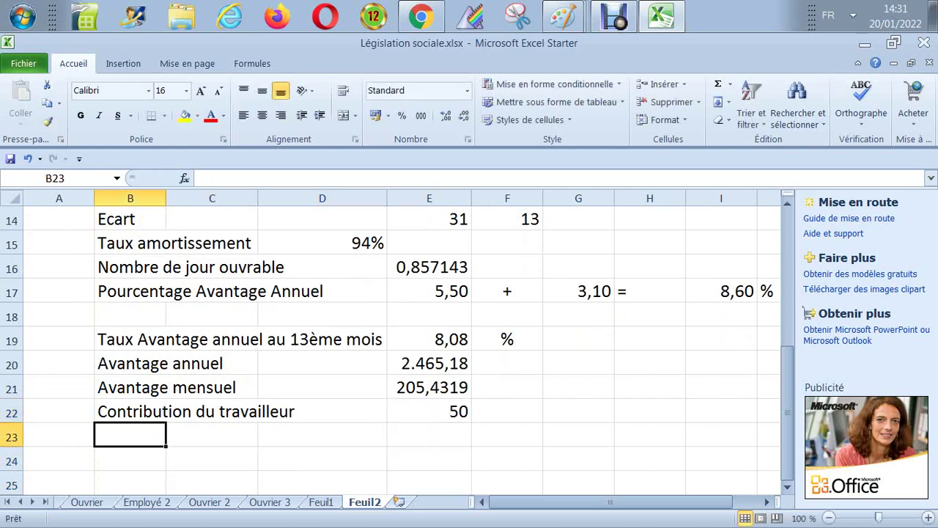
text(Avantan)
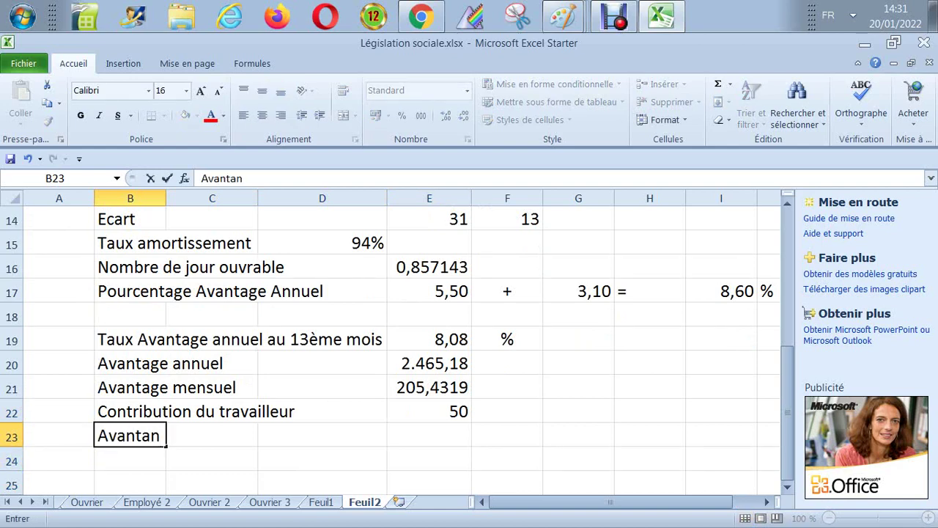
key(BackSpace)
text(ge to)
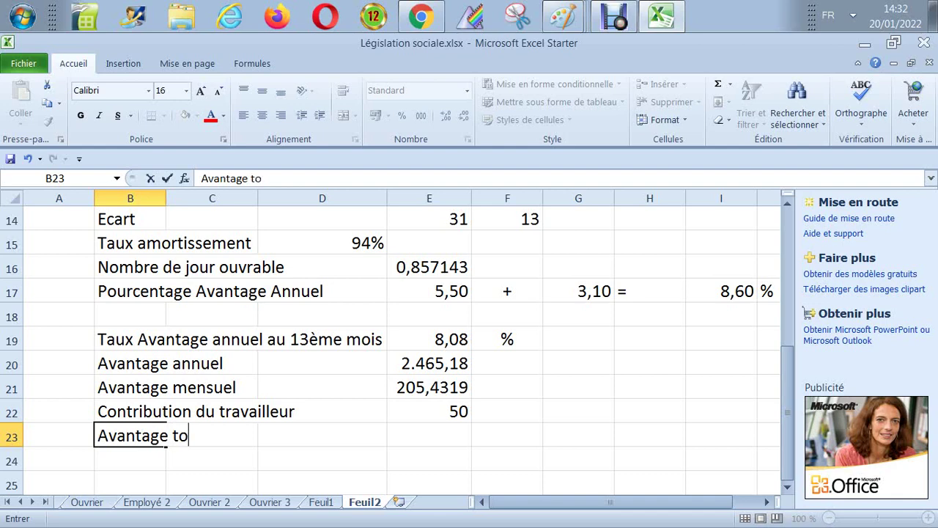
text(tale)
key(Return)
- Enter the formula =E21-E22 in E23 to deduct the employee's contribution from the monthly benefit
key(Up)
key(Right)
key(Right)
key(Right)
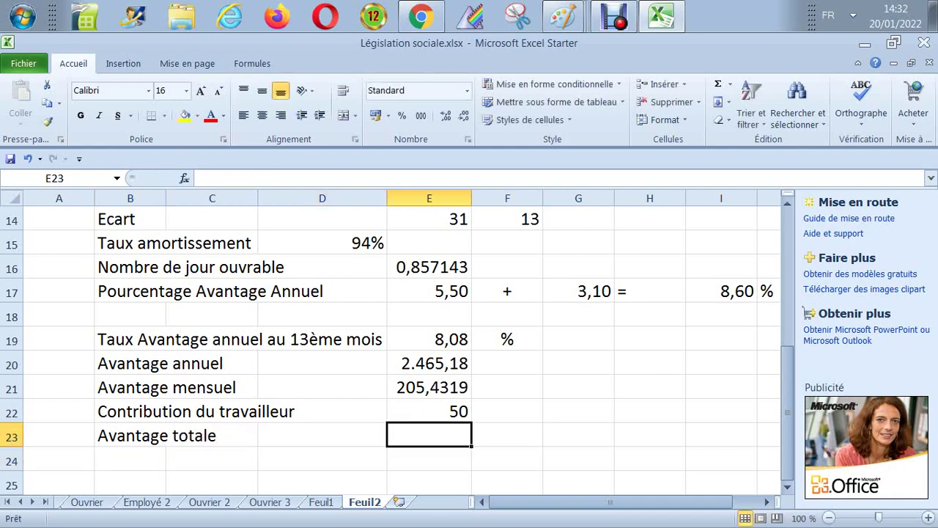
text(=)
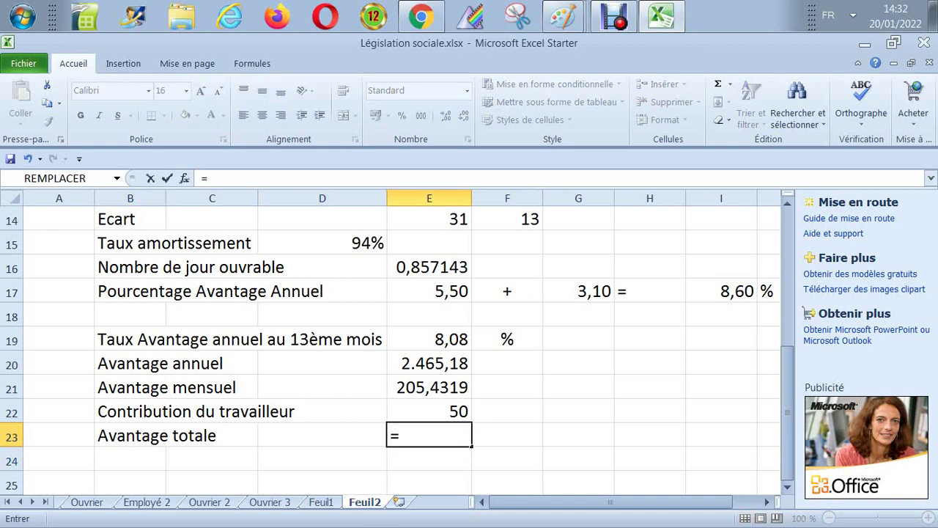
key(Up)
key(Up)
text(-)
key(Up)
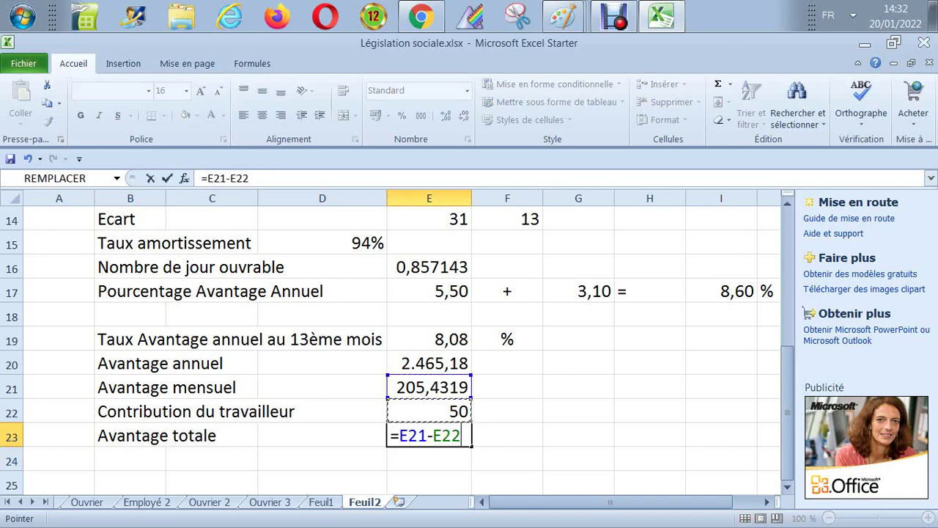
key(Return)
- Format E21 as a two-decimal number with a thousands separator and copy that format to E23
right_click(438, 388)
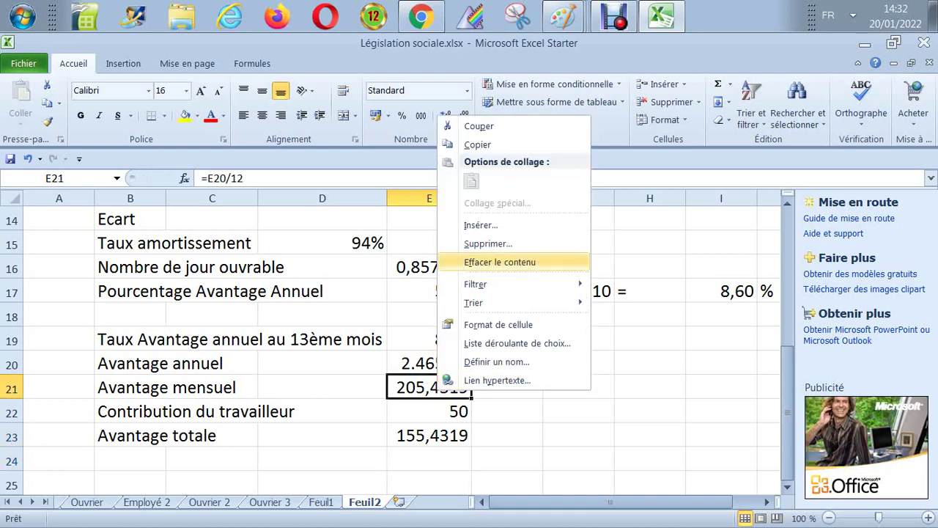
key(Return)
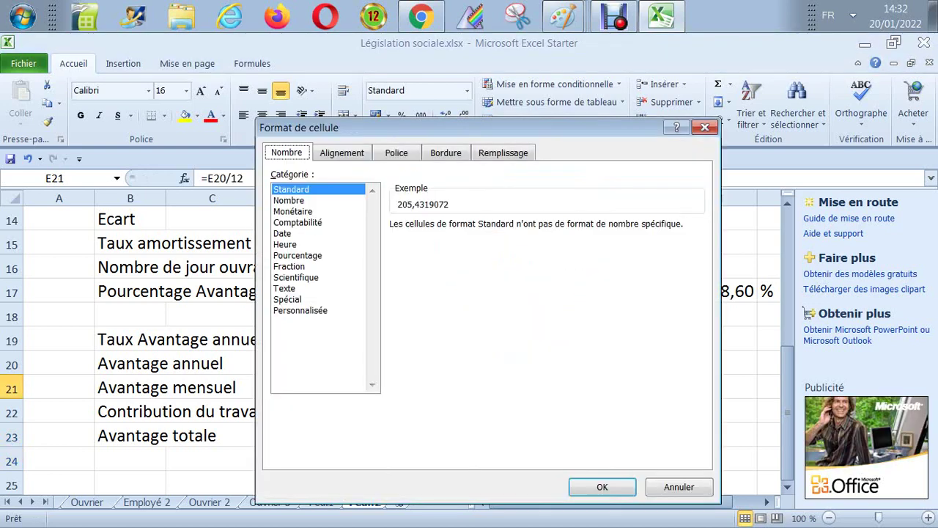
click(289, 201)
click(395, 247)
key(Return)
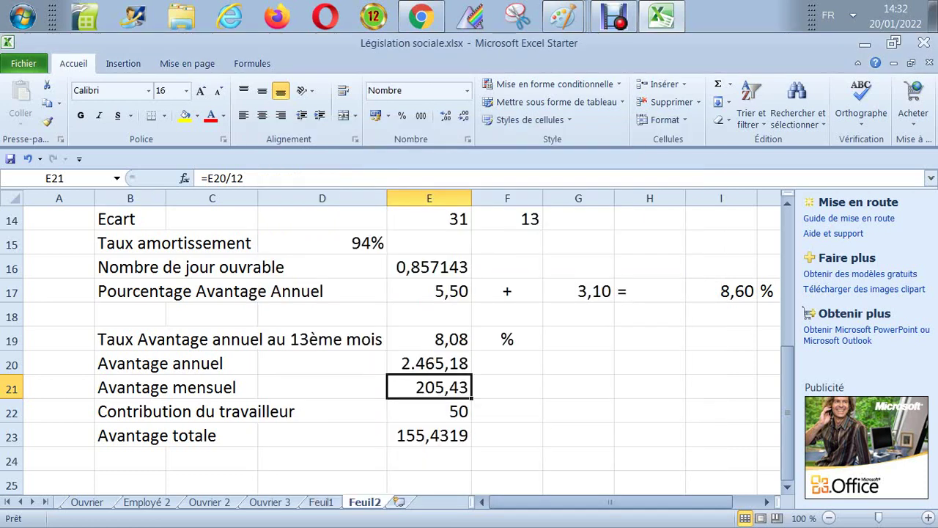
click(47, 121)
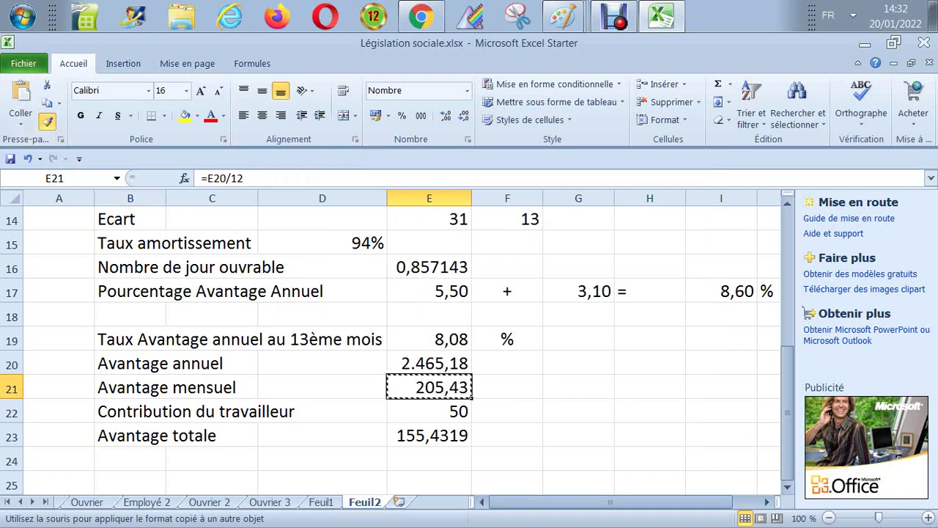
click(429, 435)
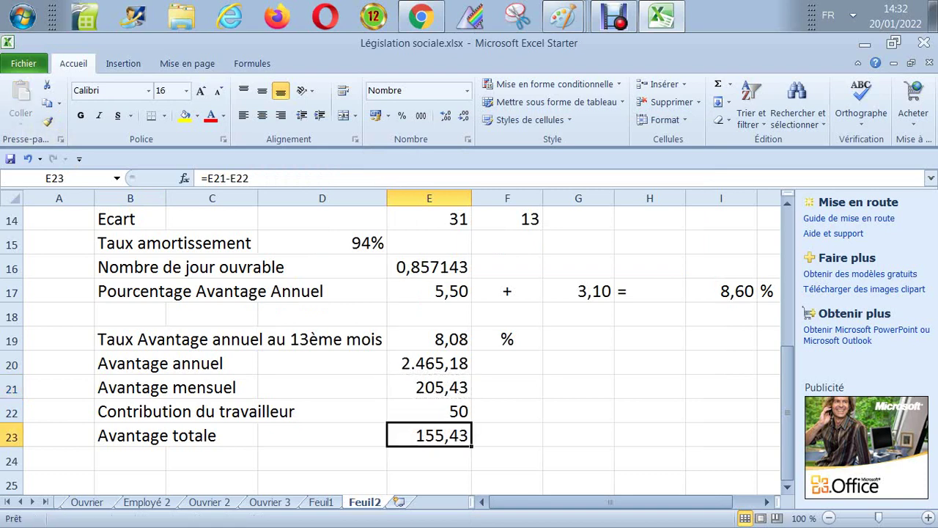
- Change the label in B23 to "Avantage total"
key(Up)
key(Down)
key(Down)
key(Left)
key(Left)
key(Left)
key(Up)
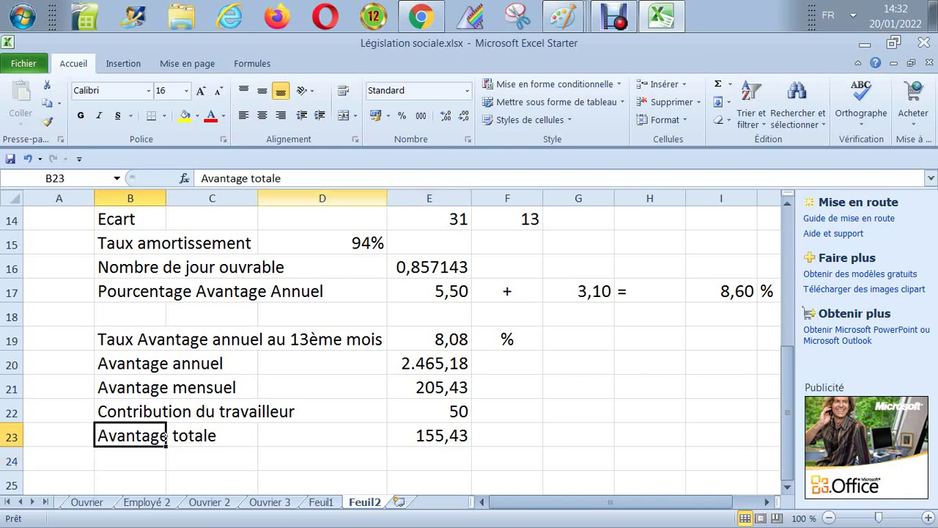
double_click(166, 437)
key(End)
key(BackSpace)
key(Return)
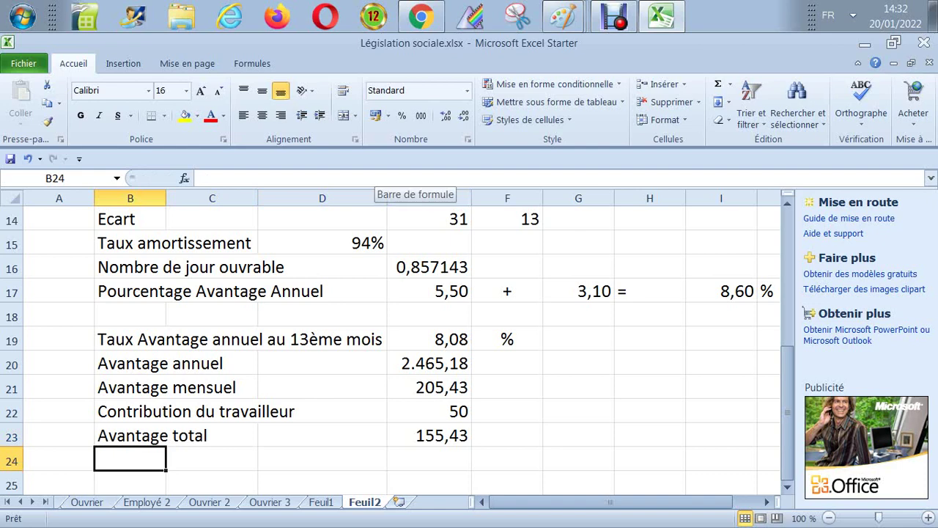
- Change the label in B23 back to "Avantage totale"
click(166, 437)
double_click(166, 437)
key(End)
text(e)
key(Return)
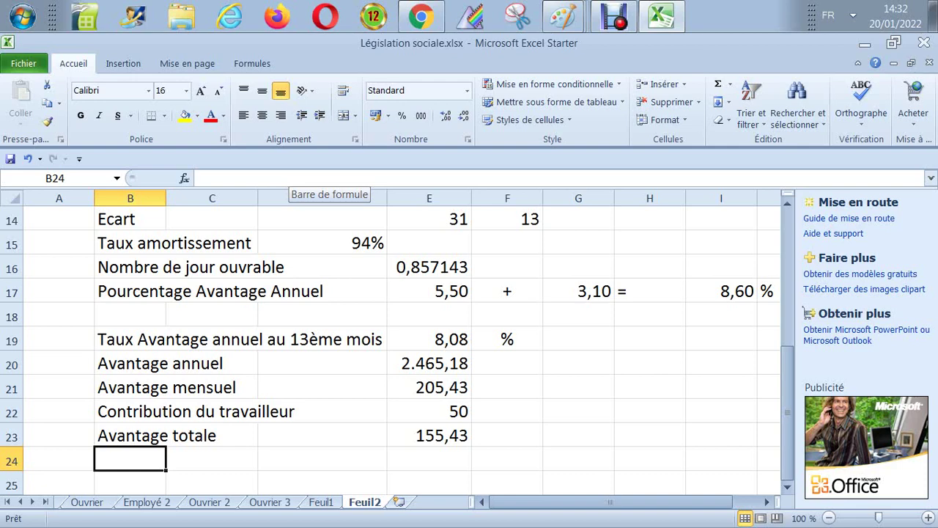
key(Up)
key(Up)
key(Right)
key(Down)
key(Down)
key(Right)
key(Up)
key(Right)
key(Right)
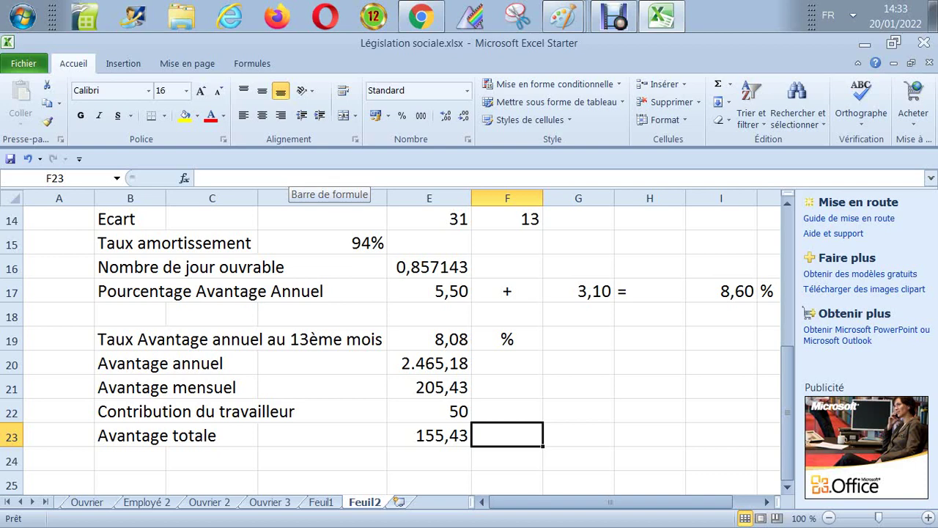
key(Up)
key(Up)
key(Up)
key(Left)
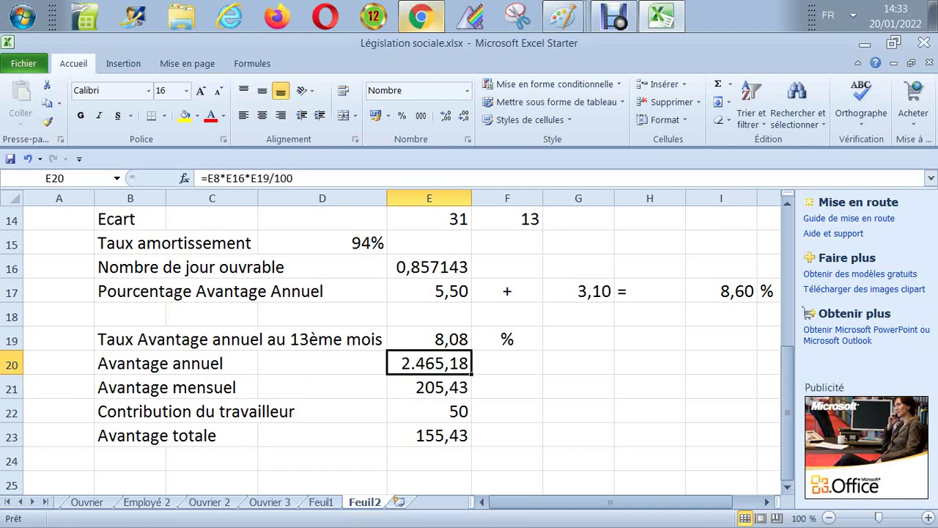
- Switch to Chrome and examine the company-car FAQ PDF for the minimum annual benefit, the treatment of the beneficiary's contribution and the professional withholding tax
key(alt+Tab)
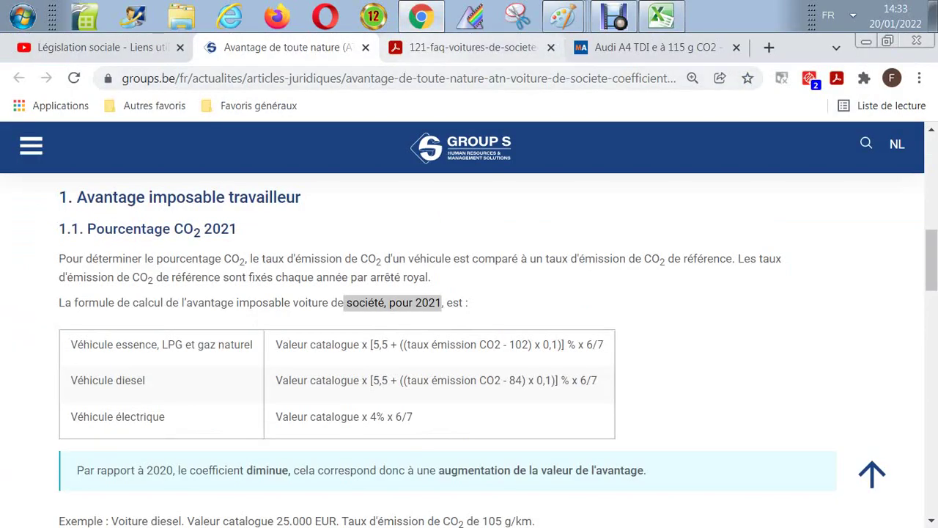
key(ctrl+Tab)
scroll(383, 343, down, 1)
scroll(384, 343, down, 4)
scroll(378, 345, down, 2)
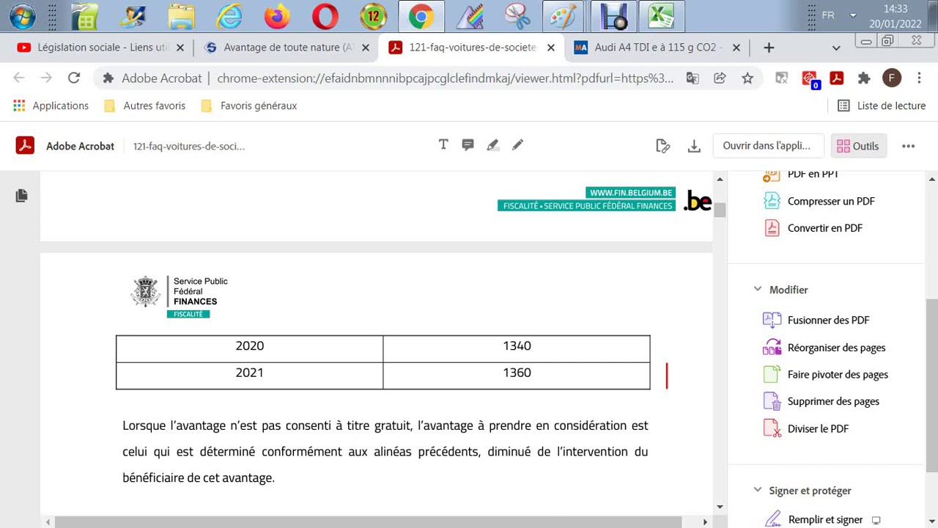
scroll(383, 328, down, 1)
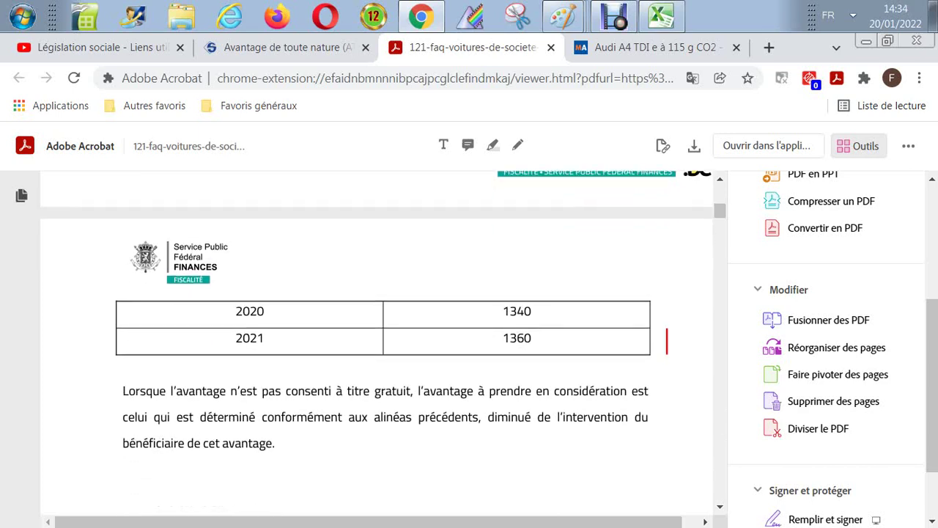
scroll(376, 343, down, 1)
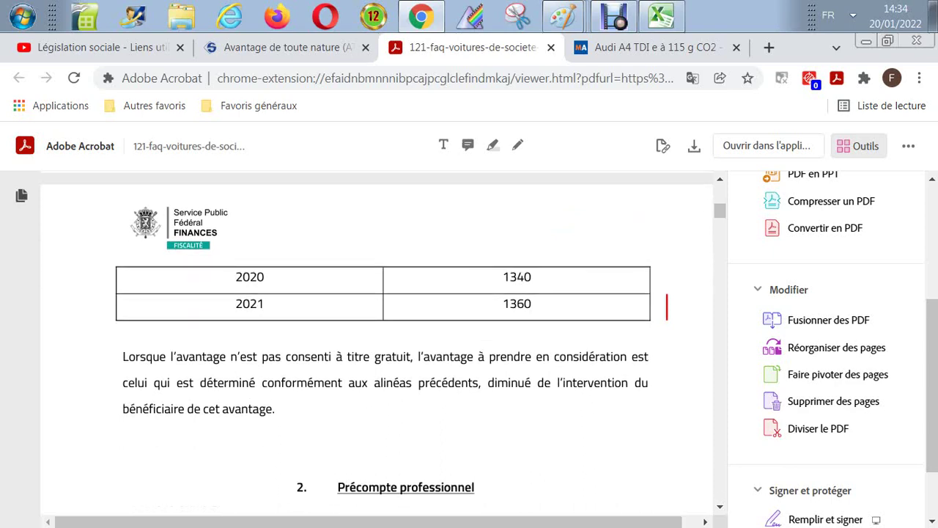
scroll(377, 343, down, 1)
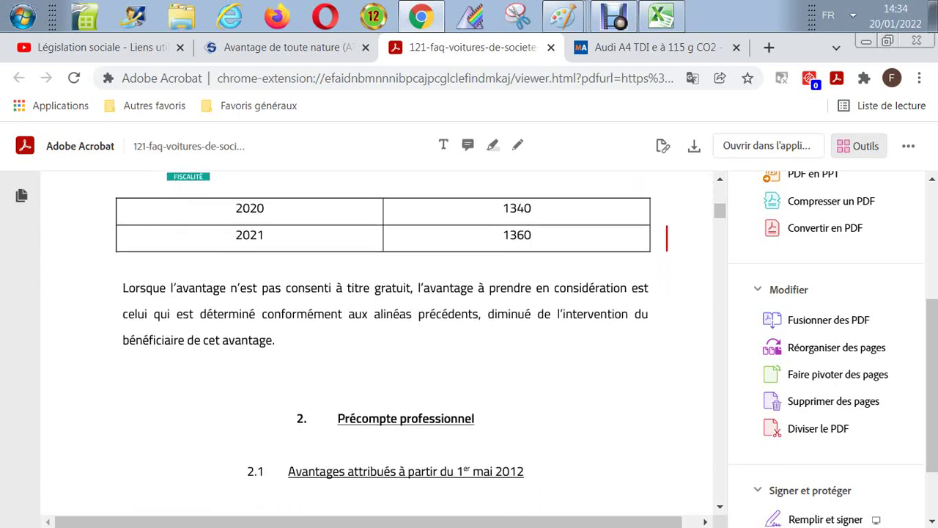
scroll(377, 344, down, 1)
scroll(385, 344, down, 2)
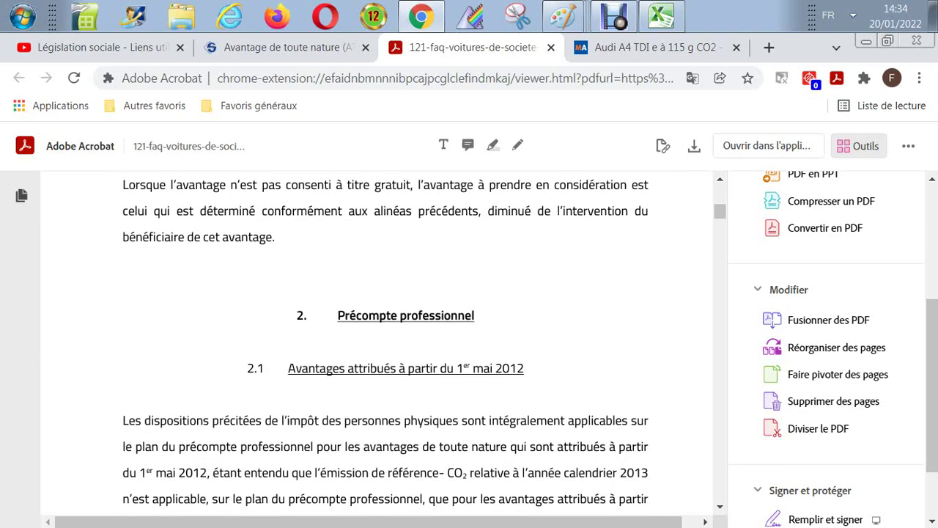
scroll(386, 344, down, 1)
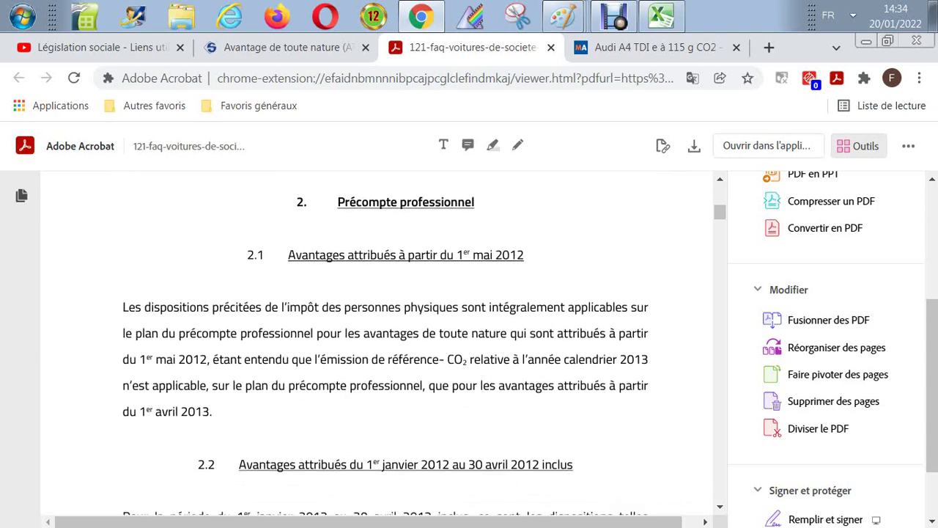
scroll(386, 345, down, 4)
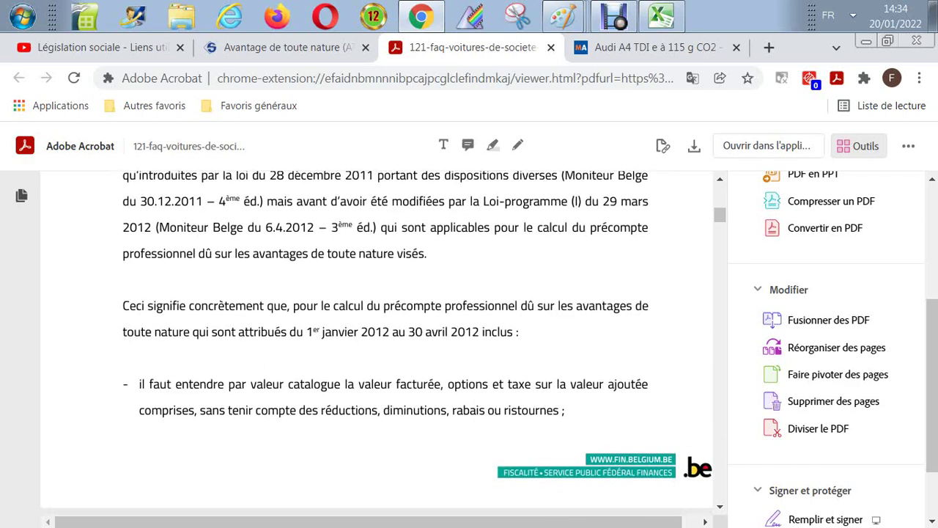
scroll(376, 343, up, 6)
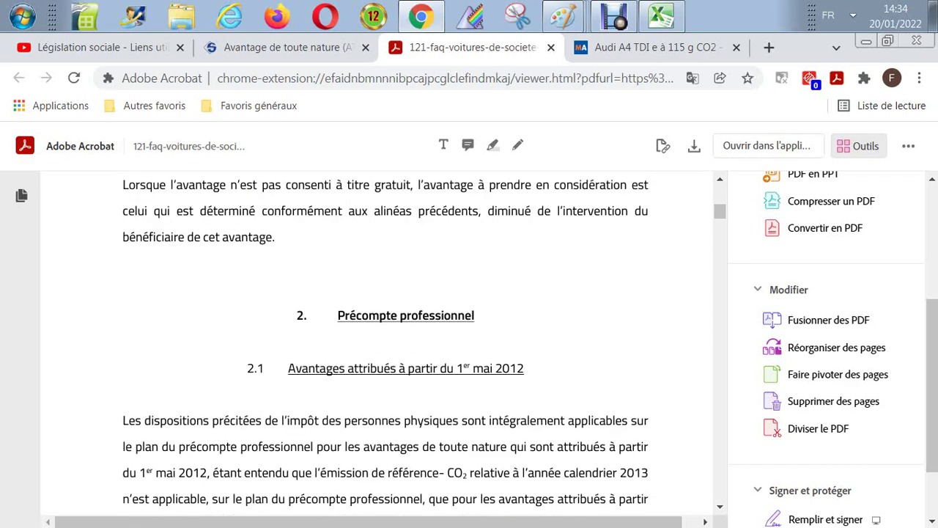
scroll(376, 343, up, 5)
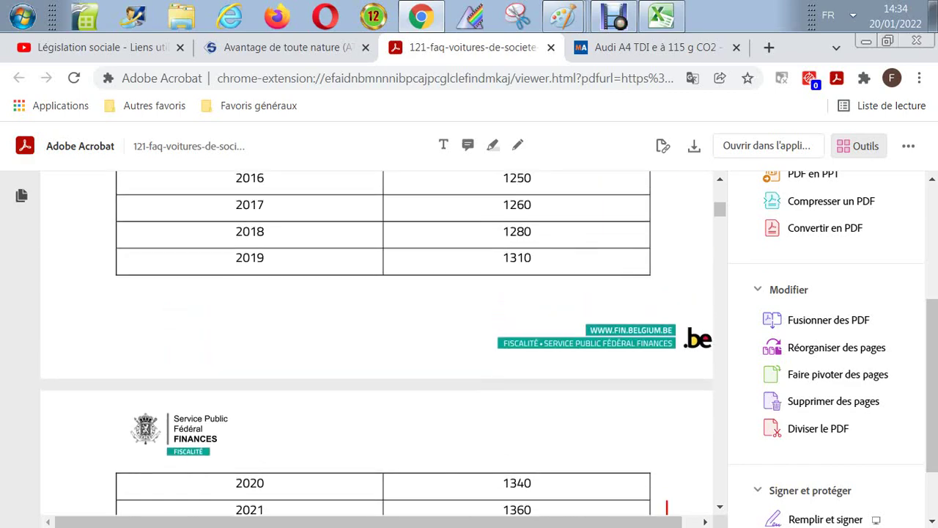
scroll(377, 344, up, 4)
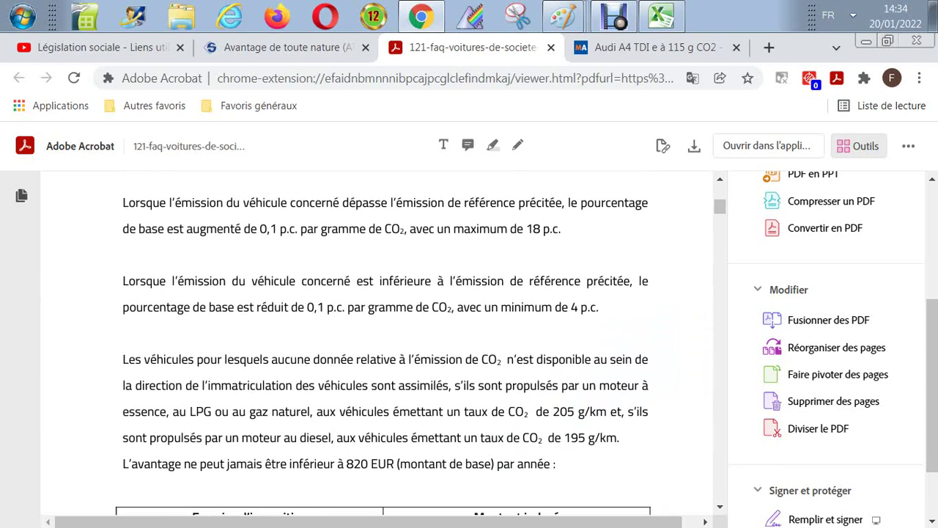
- Examine the FAQ's indexed minimum benefit by tax year, the deduction of the beneficiary's contribution and section 2 on professional withholding tax
scroll(383, 345, down, 3)
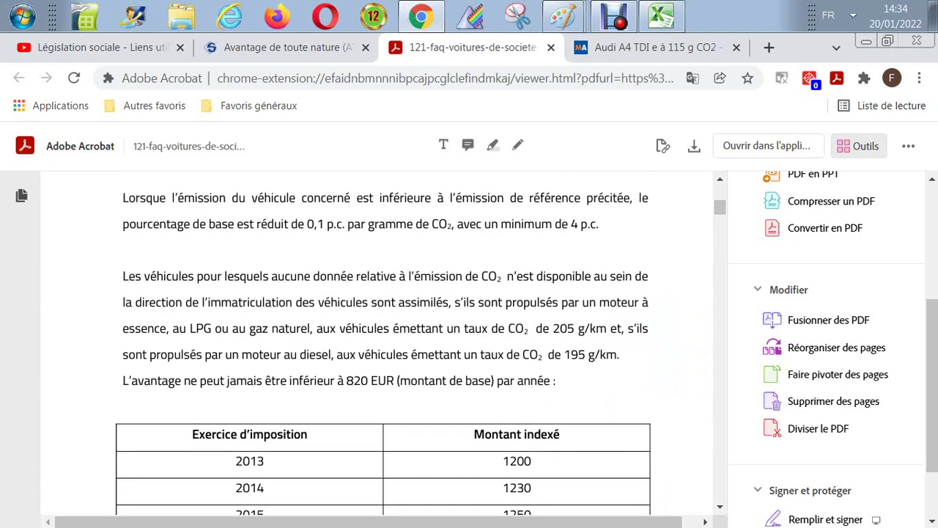
scroll(383, 344, down, 1)
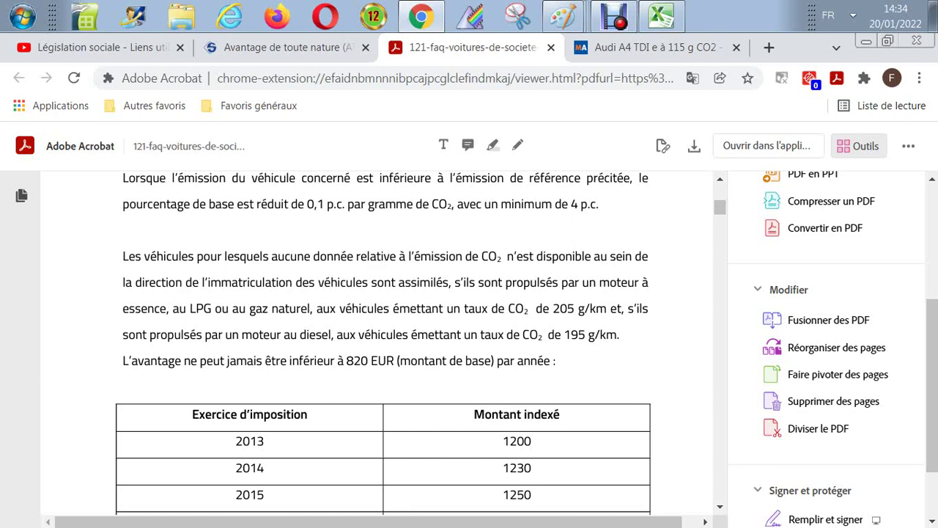
scroll(383, 342, down, 1)
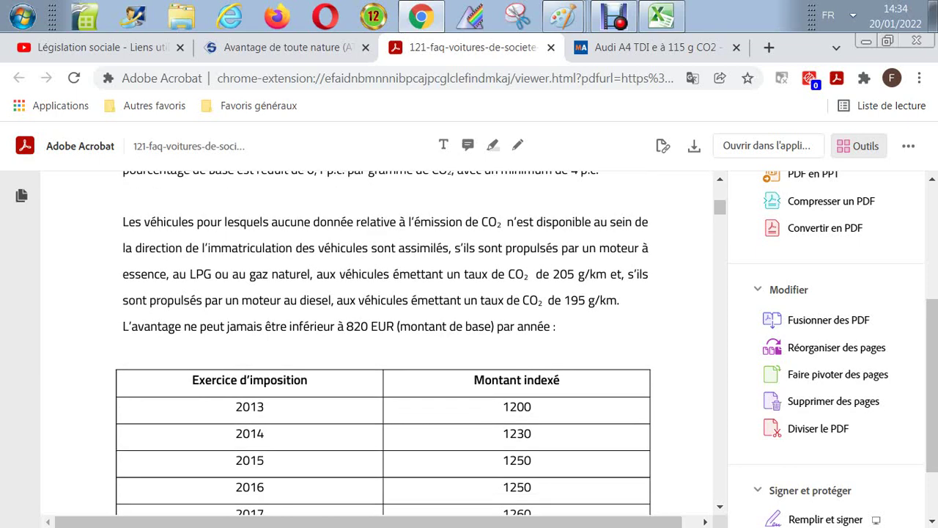
scroll(383, 343, down, 1)
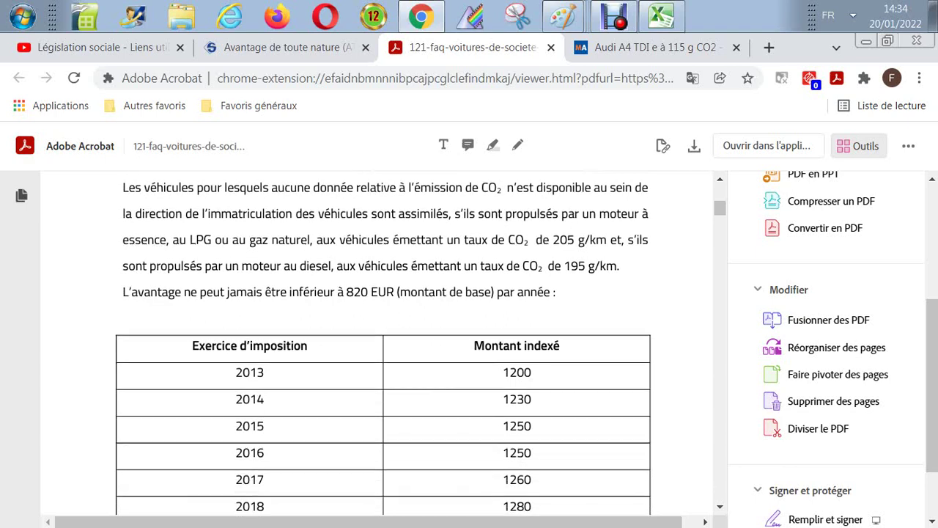
scroll(383, 343, down, 1)
scroll(383, 342, down, 4)
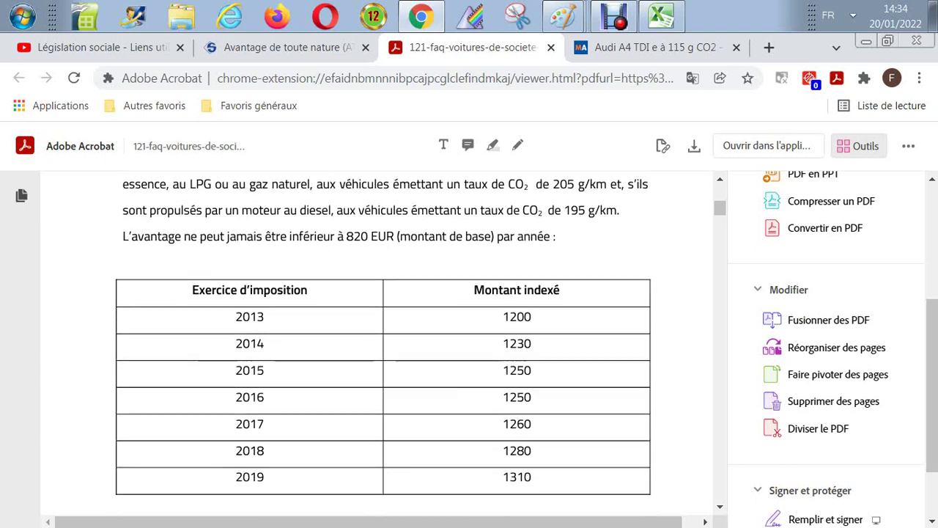
scroll(383, 343, down, 8)
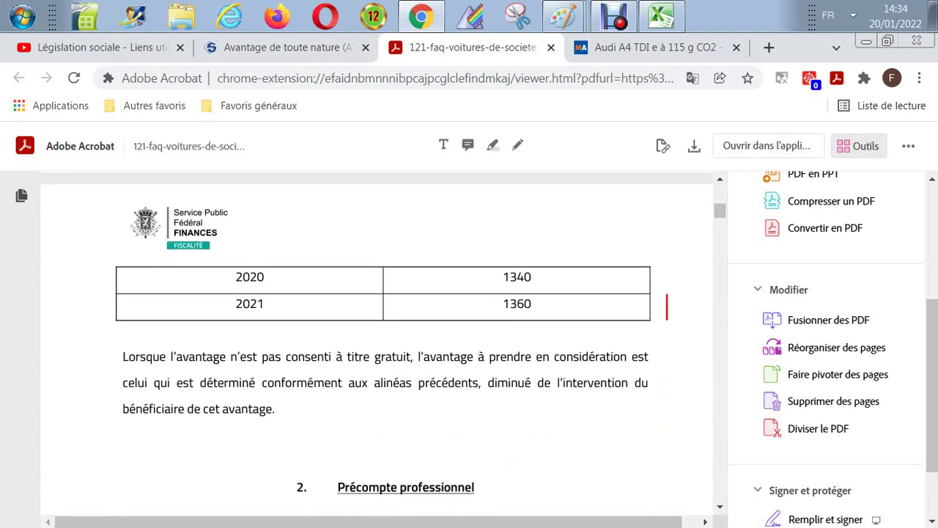
scroll(383, 342, down, 3)
scroll(383, 342, down, 1)
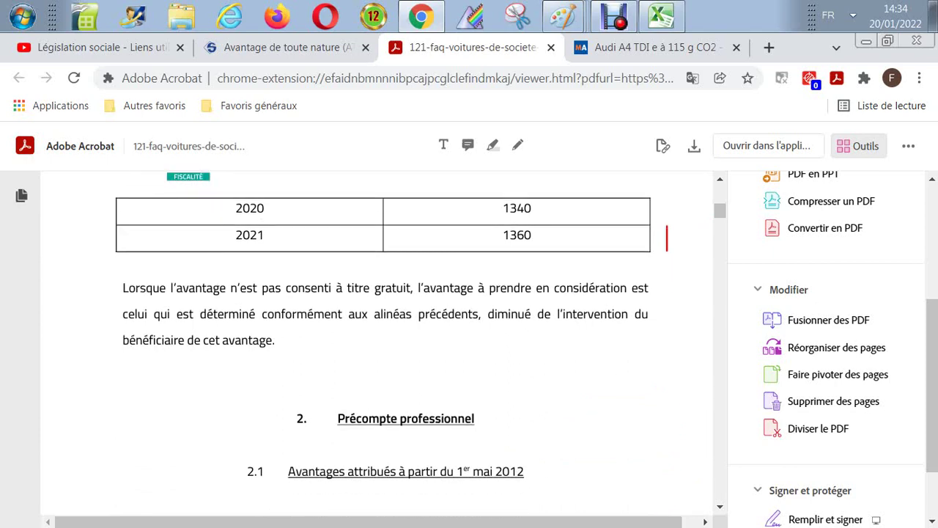
scroll(384, 343, down, 2)
scroll(384, 342, down, 5)
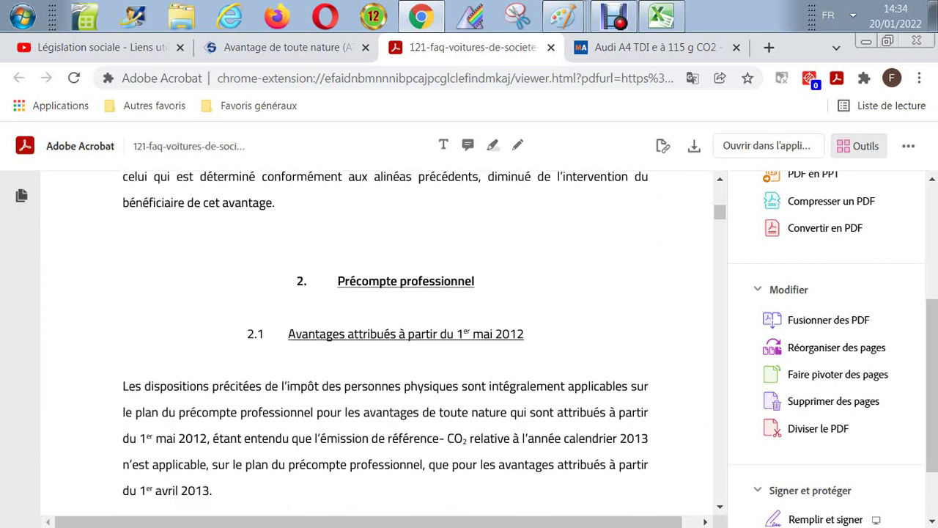
scroll(384, 343, down, 5)
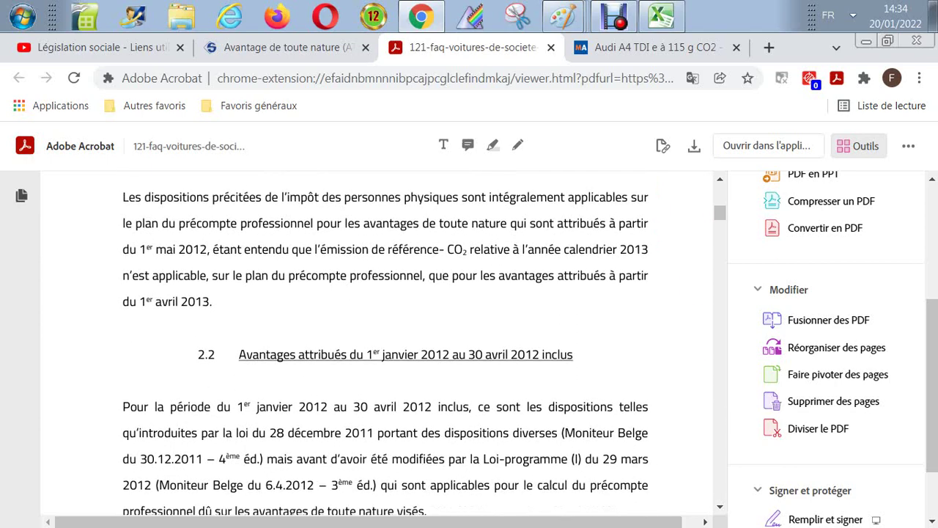
scroll(384, 342, down, 3)
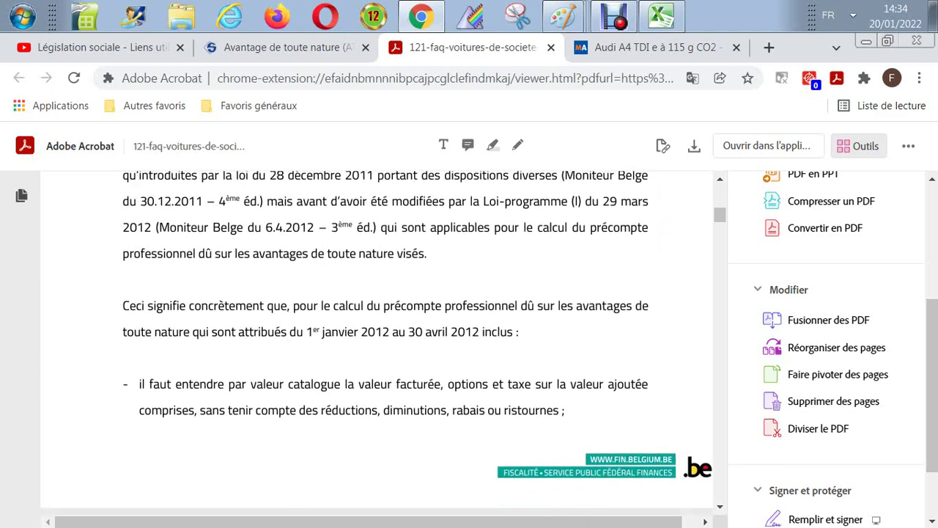
scroll(377, 337, down, 1)
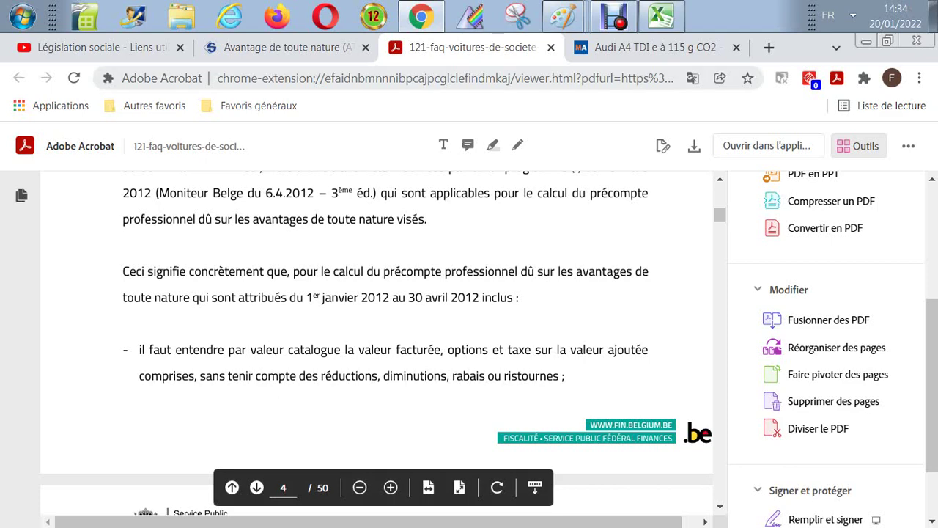
- Open the Group S article and examine the benefit limits, CO2 emission rate rules, employer solidarity contribution, deductibility and 2021 calculation formulas
click(288, 47)
scroll(462, 341, down, 1)
scroll(469, 330, down, 2)
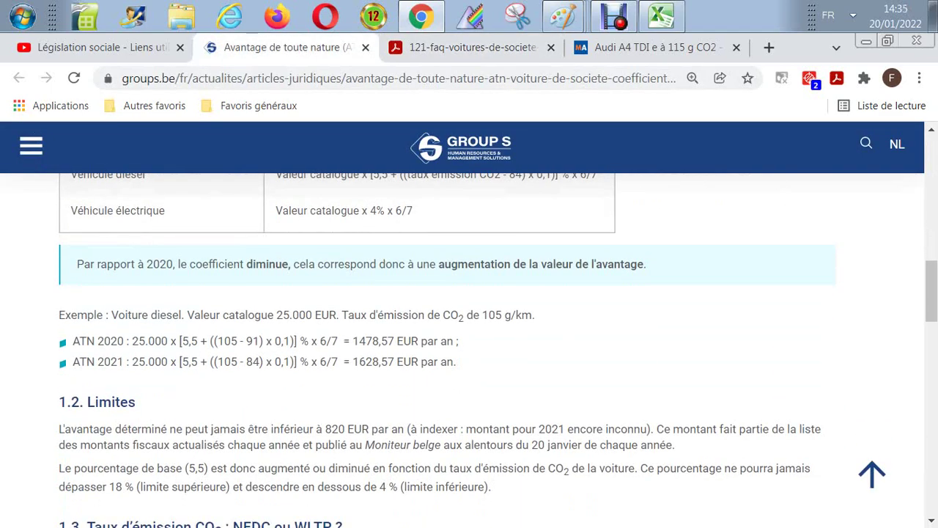
scroll(469, 351, down, 2)
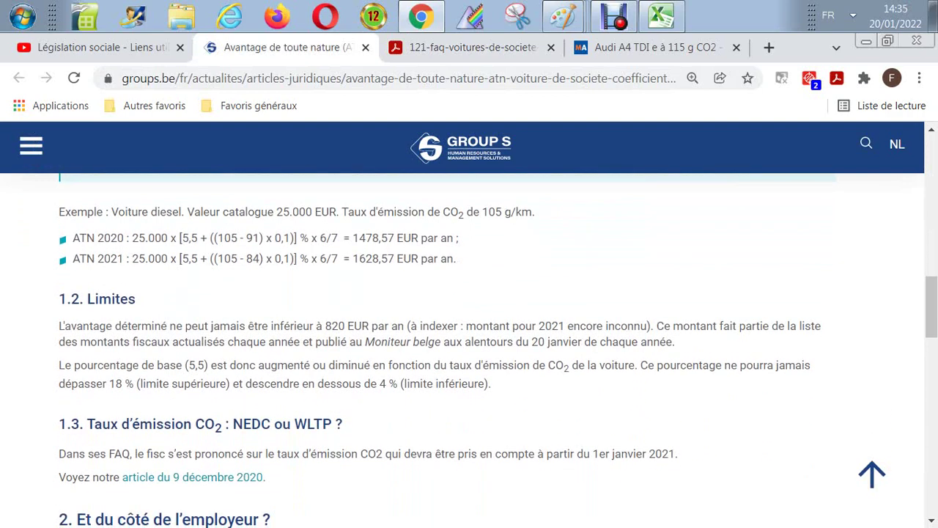
scroll(469, 330, down, 1)
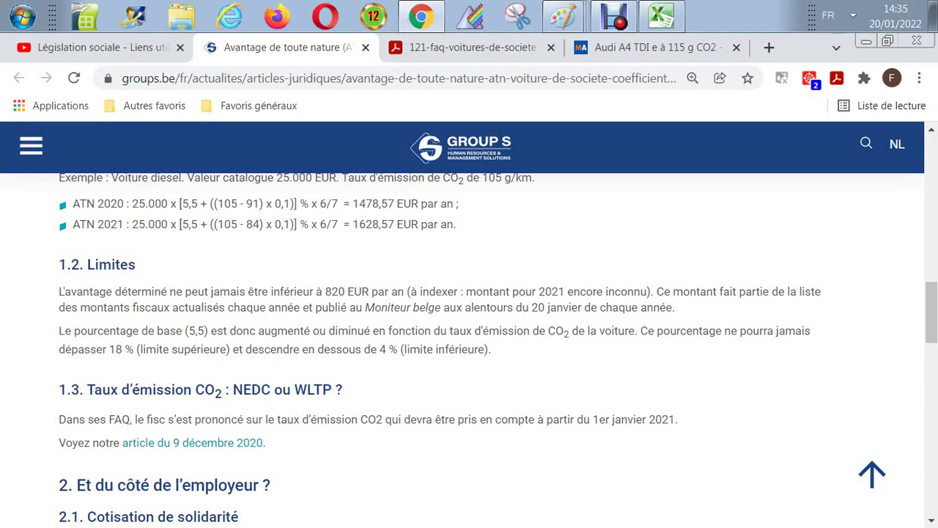
scroll(469, 350, down, 1)
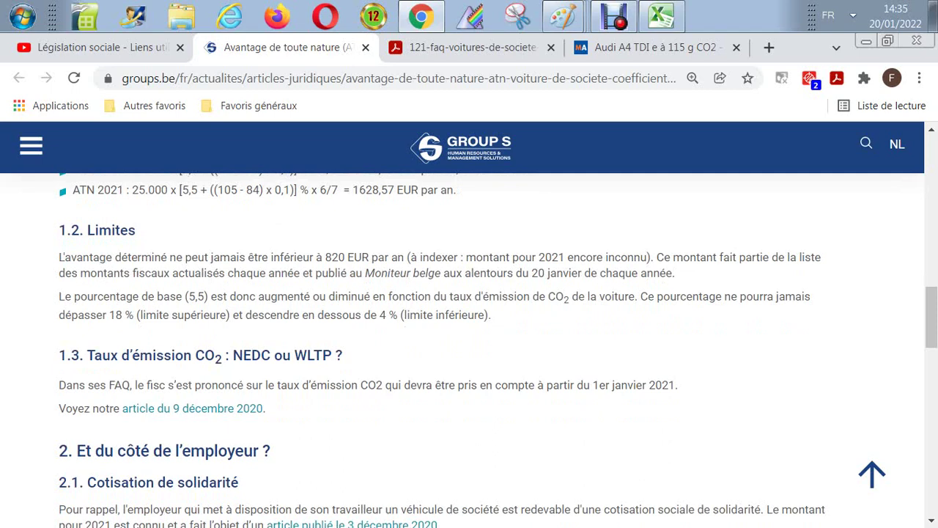
scroll(491, 355, down, 1)
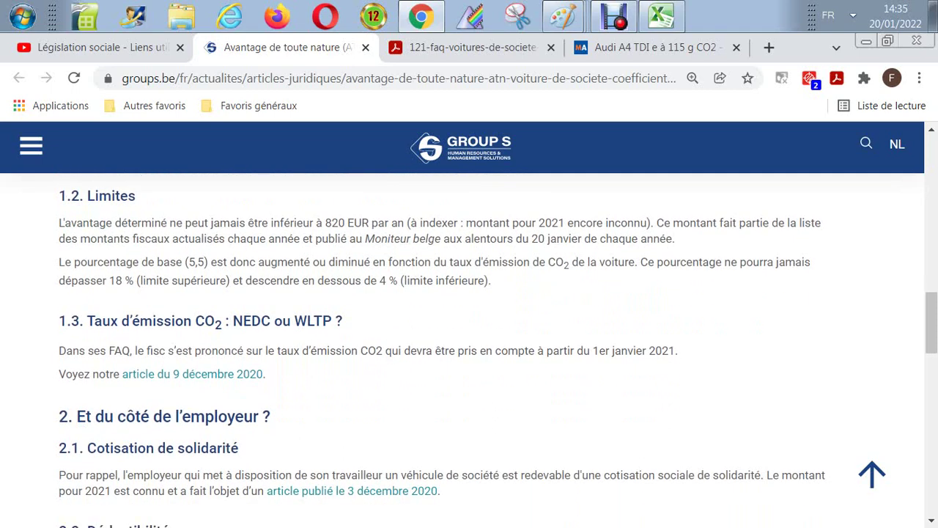
scroll(491, 356, down, 3)
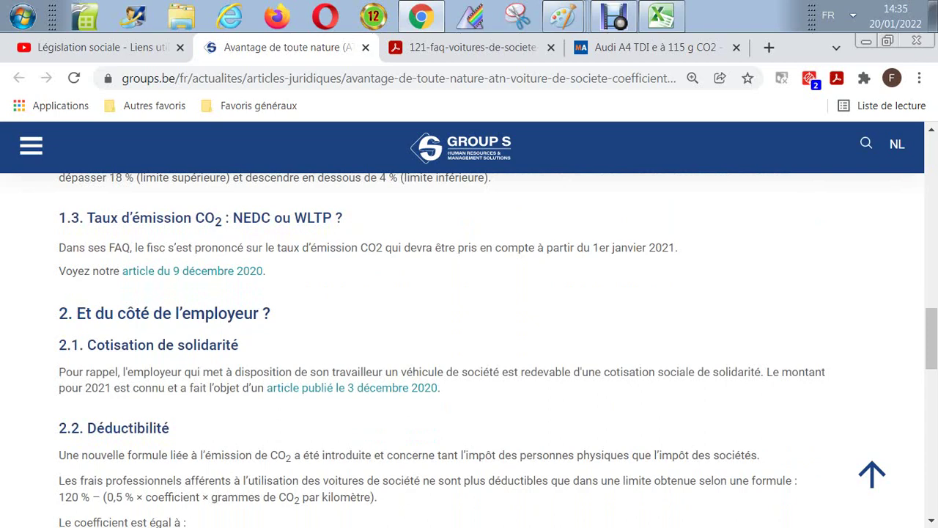
scroll(491, 356, down, 3)
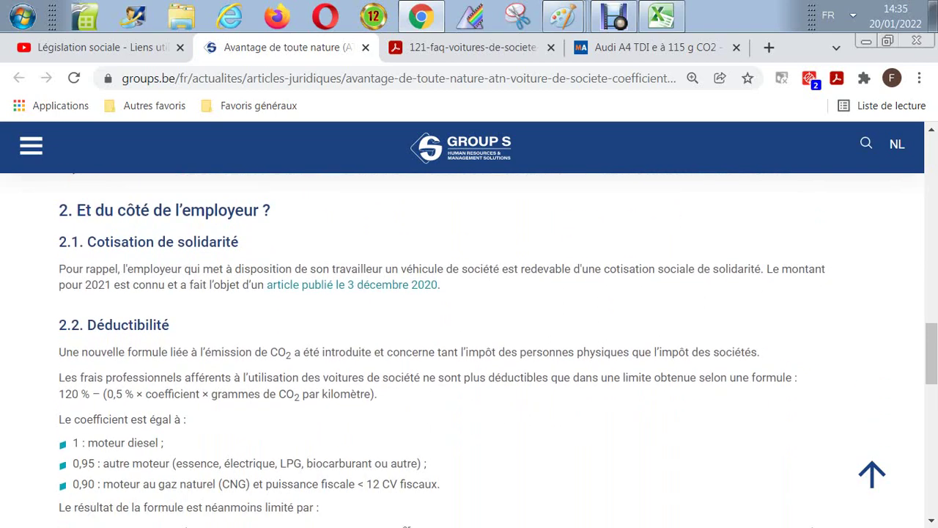
scroll(491, 356, down, 3)
scroll(492, 356, down, 4)
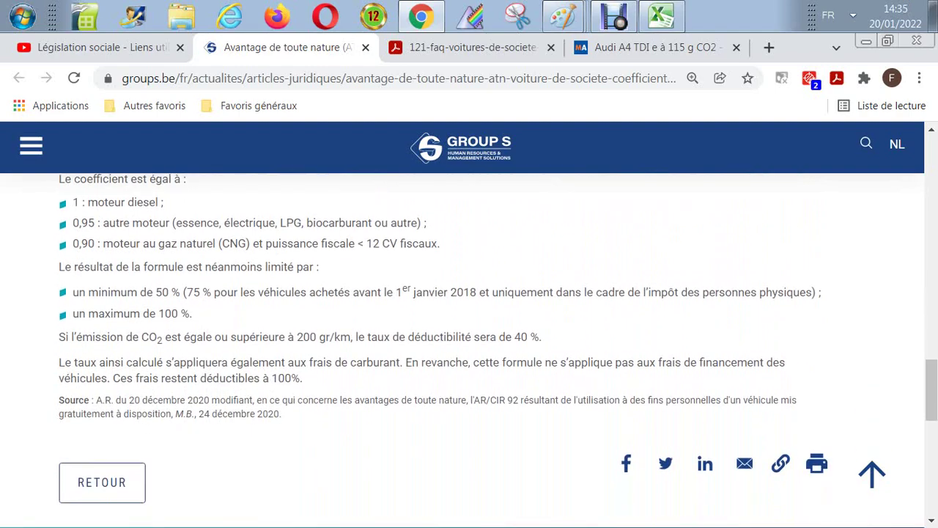
scroll(470, 350, up, 20)
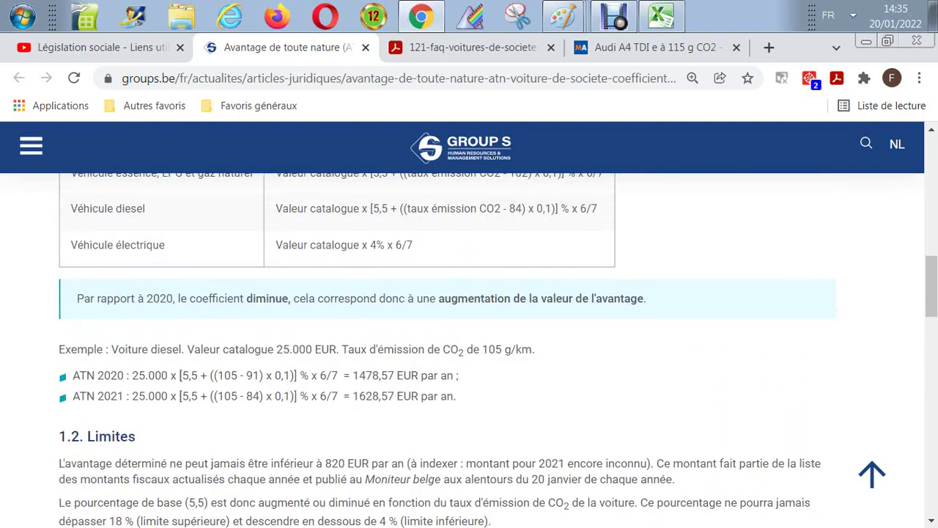
scroll(470, 350, up, 1)
scroll(469, 351, up, 4)
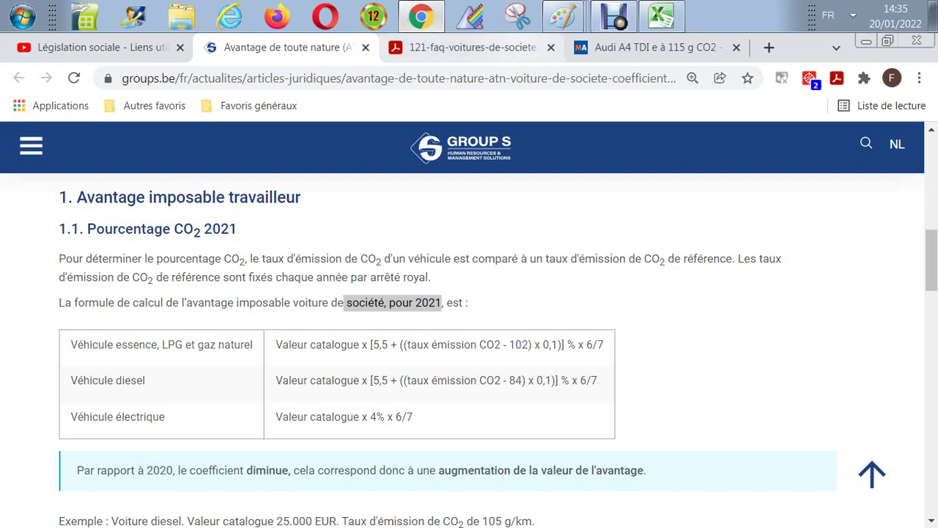
- Switch to Paint and review the annotated vehicle formulas and the Audi A4 exercise statement
click(564, 17)
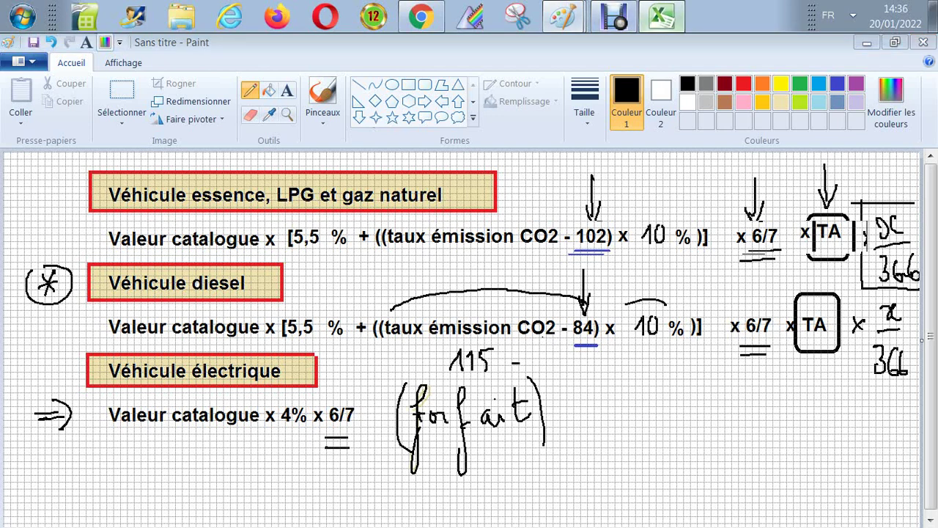
click(662, 16)
click(563, 16)
key(alt+Tab)
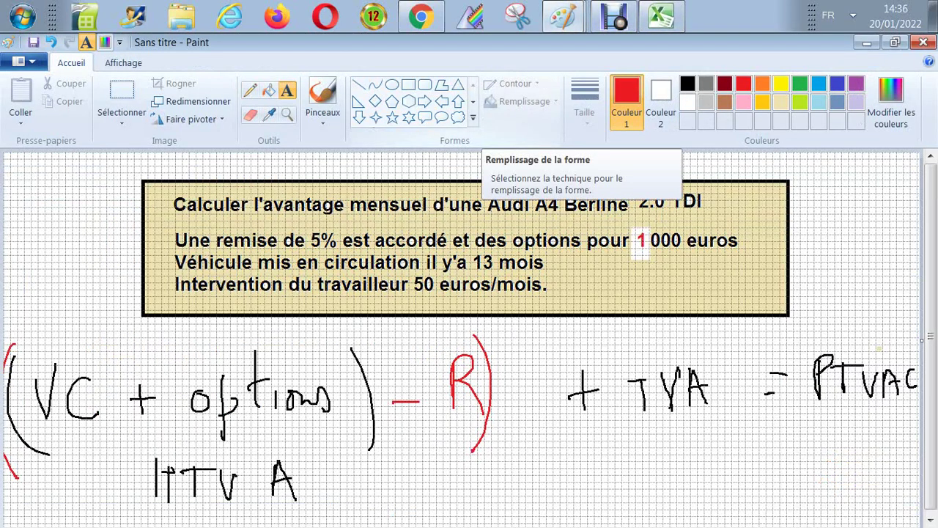
- Switch back to Excel and check the formulas for the total benefit in E23 and the annual benefit in E20
key(alt+Tab)
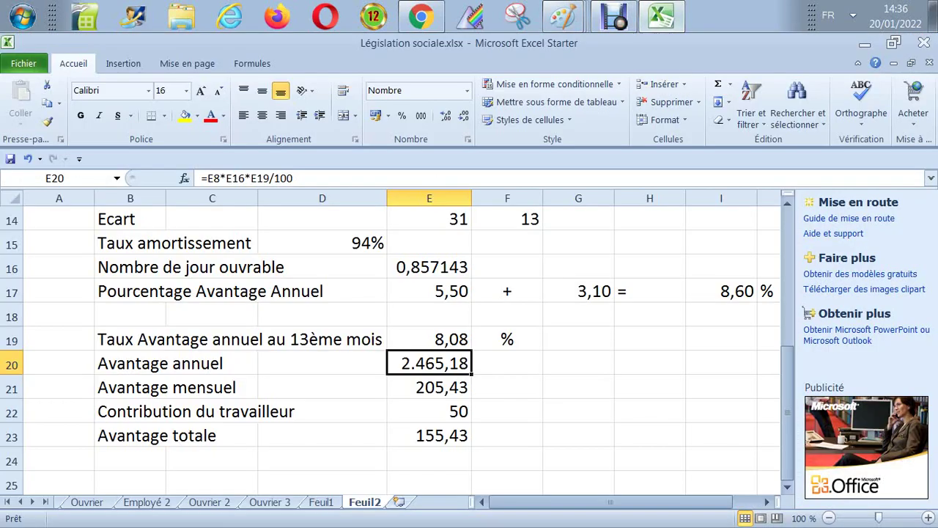
click(578, 387)
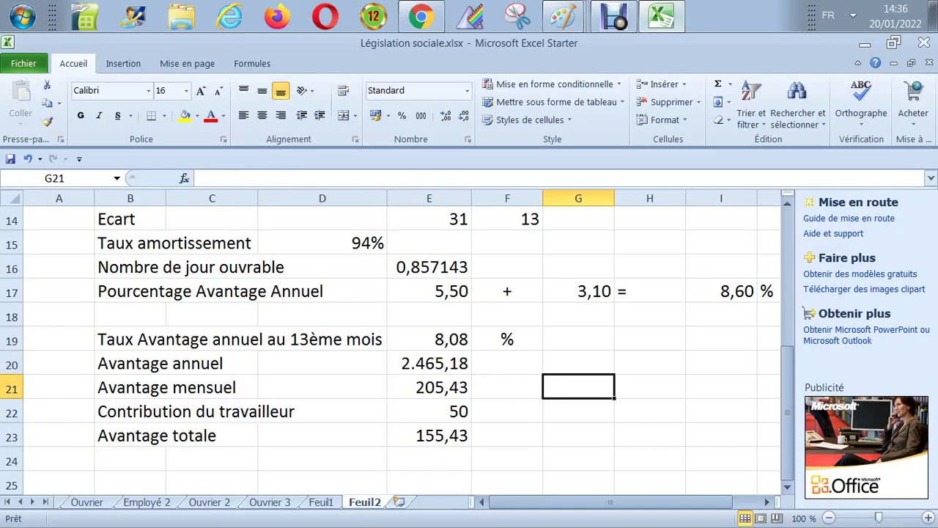
key(Down)
key(Down)
key(Left)
key(Left)
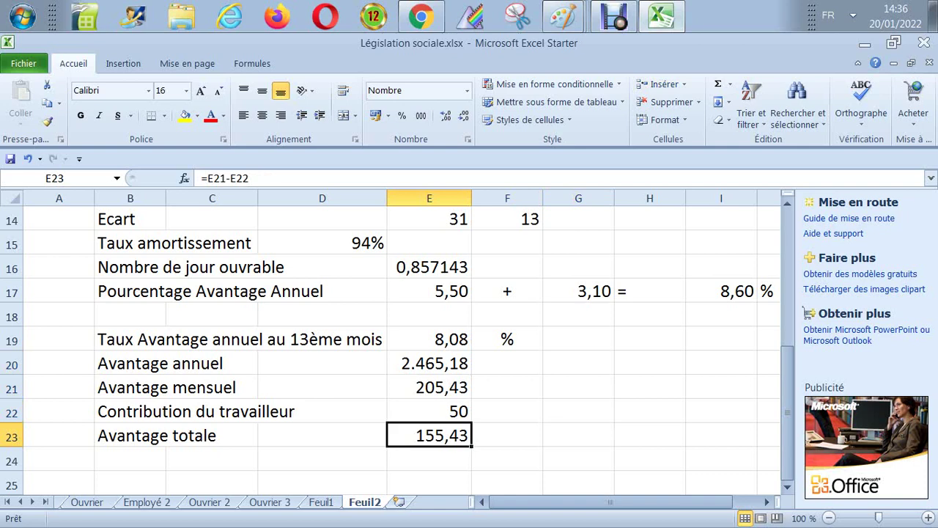
key(Up)
key(Up)
key(Up)
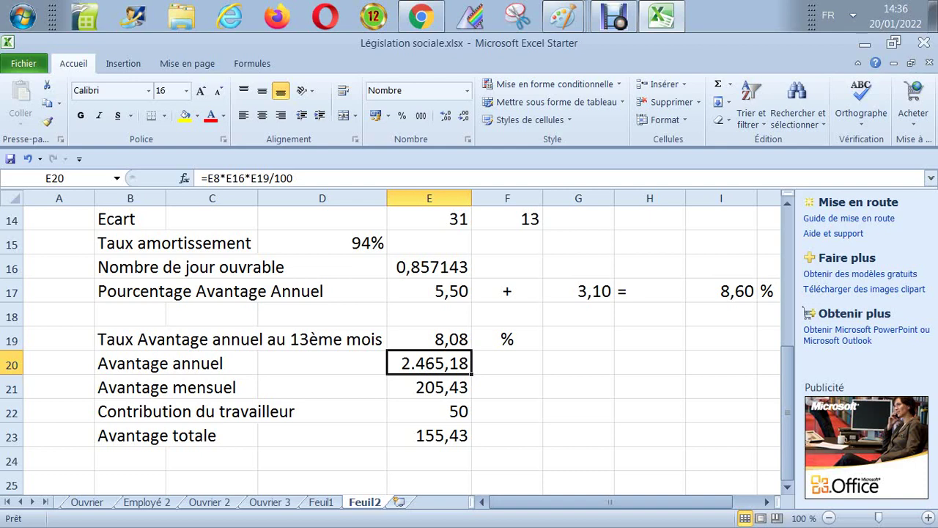
- Format the title "Avantage véhicule de société" in E1 as bold red text
key(Up)
key(Up)
key(Up)
key(Up)
key(Up)
key(Up)
key(Up)
key(Up)
key(Up)
key(Up)
key(Up)
key(Up)
key(Up)
key(Up)
key(Up)
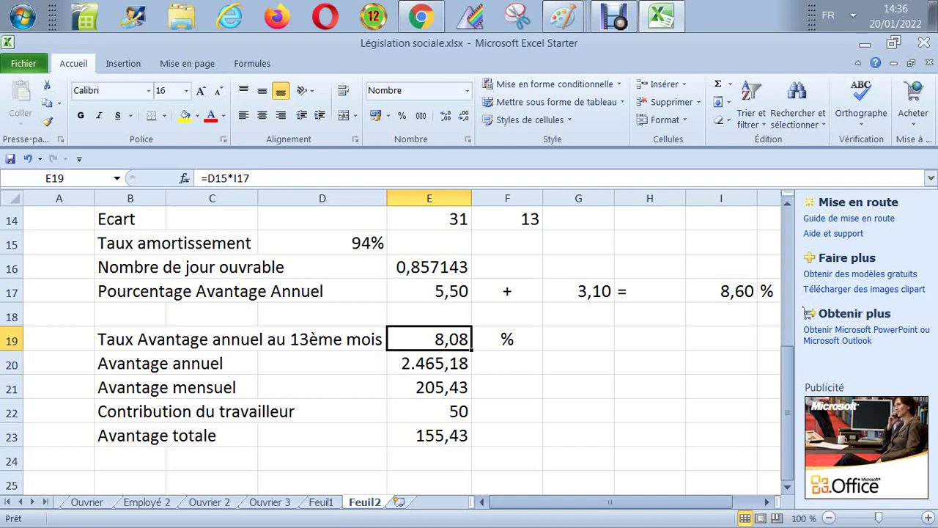
key(Up)
key(Up)
key(Up)
key(Up)
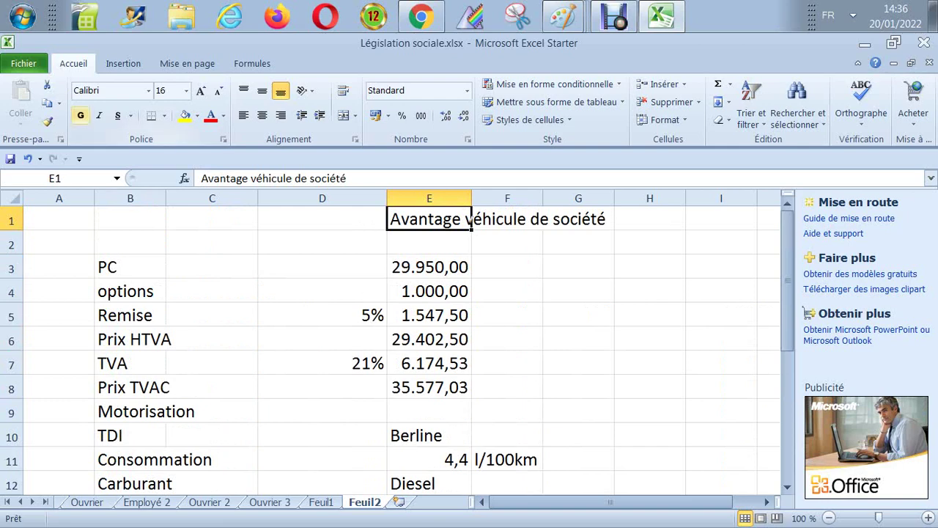
click(81, 115)
click(211, 115)
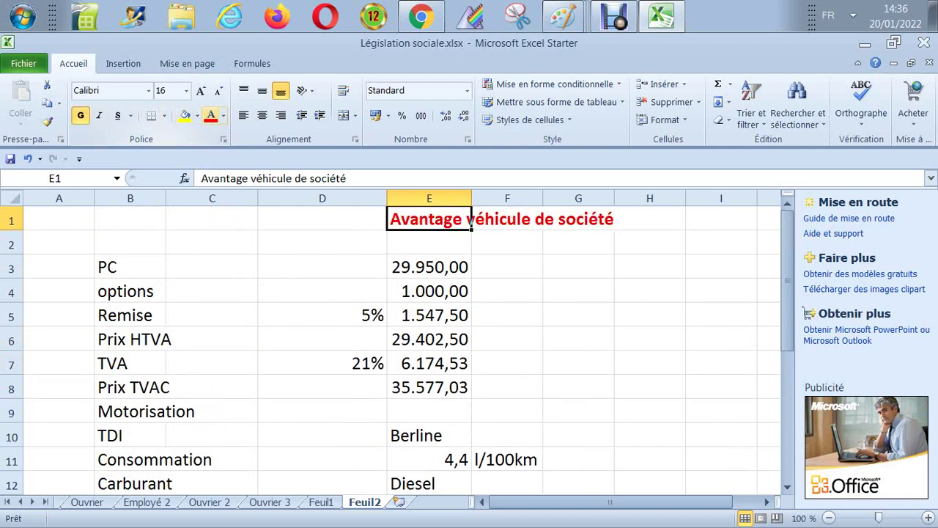
- Review the complete company-car calculation on Feuil2 from the catalogue price in row 3 to the total benefit in row 23
click(212, 266)
key(Down)
key(Down)
key(Down)
key(Down)
key(Down)
key(Down)
key(Down)
key(Down)
key(Down)
key(Down)
key(Down)
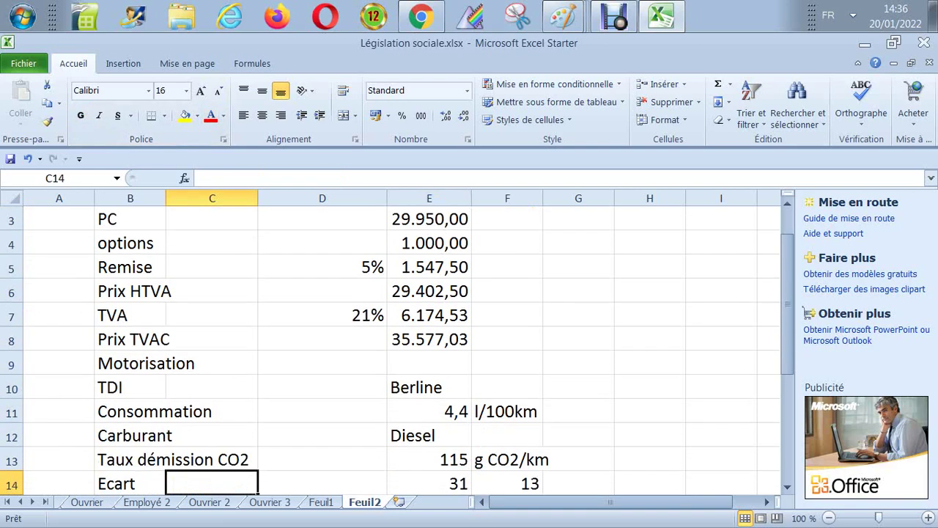
key(Down)
key(Down)
key(Down)
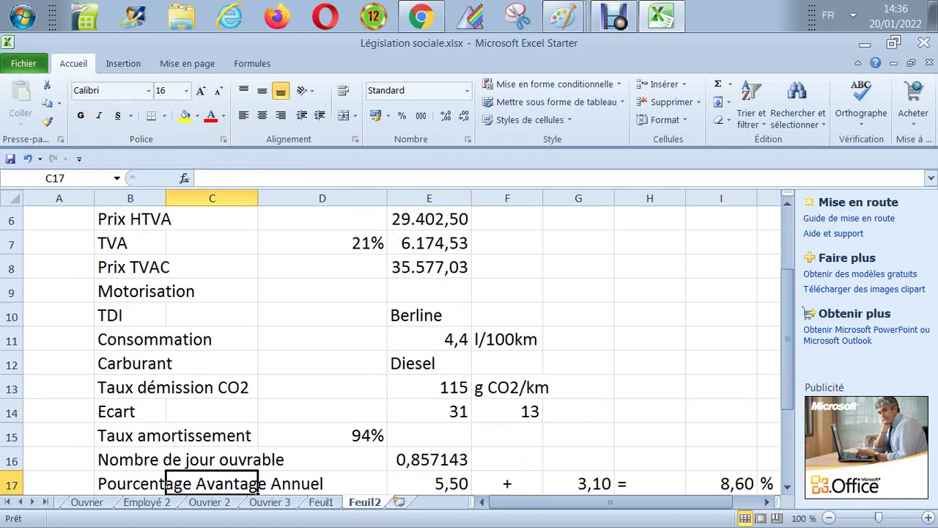
key(Down)
key(Down)
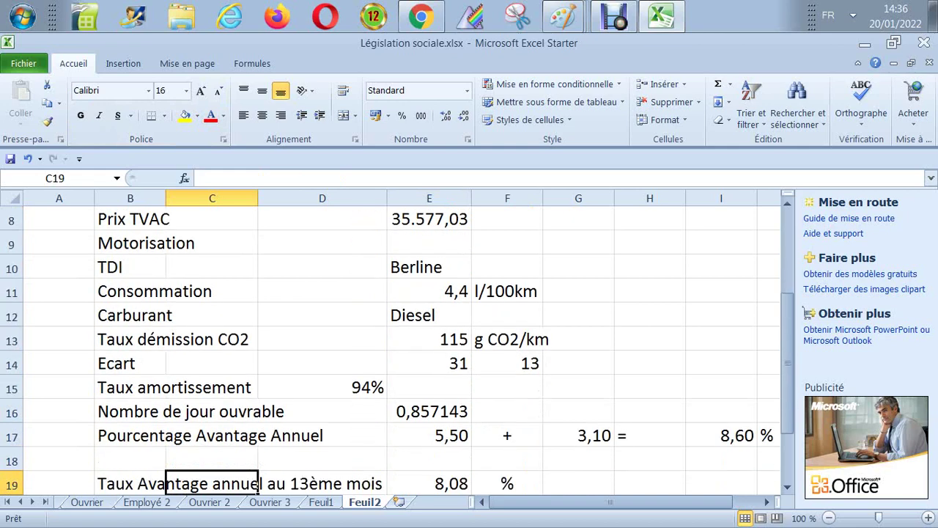
key(Down)
key(Down)
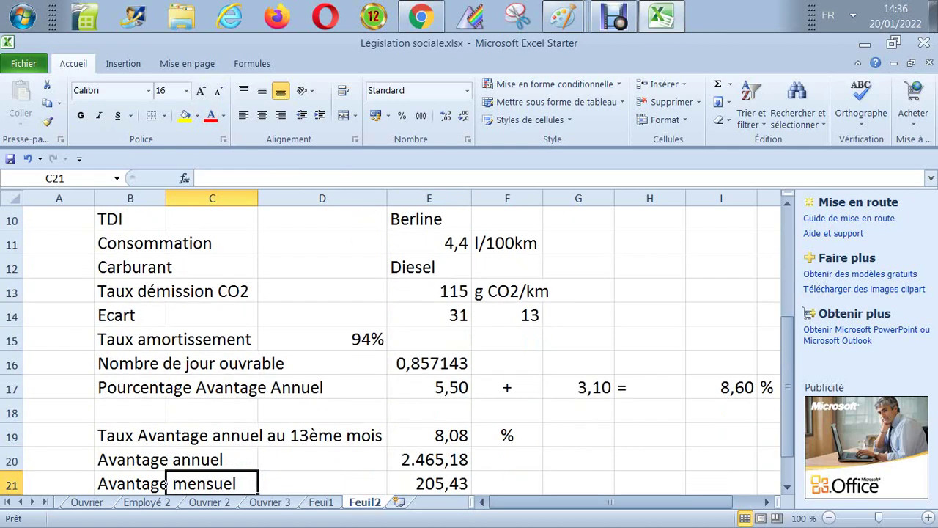
key(Down)
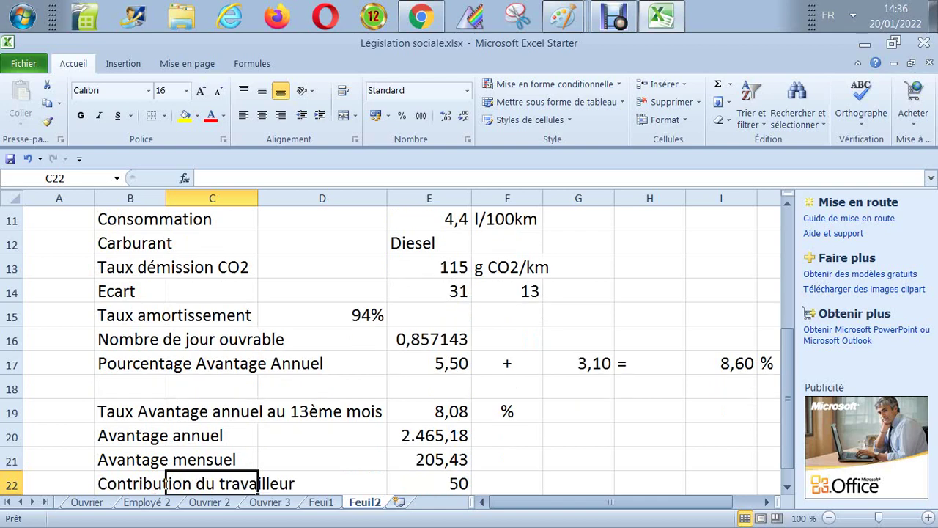
key(Down)
key(Down)
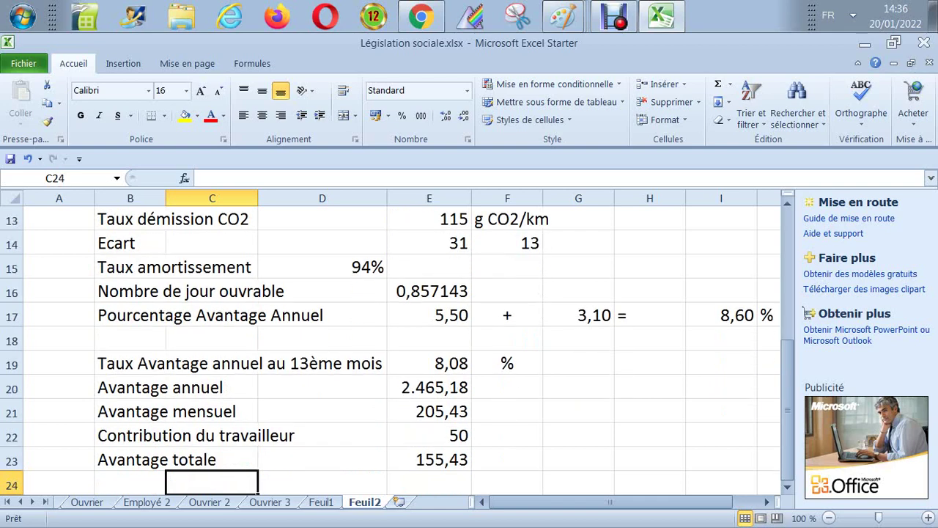
key(Down)
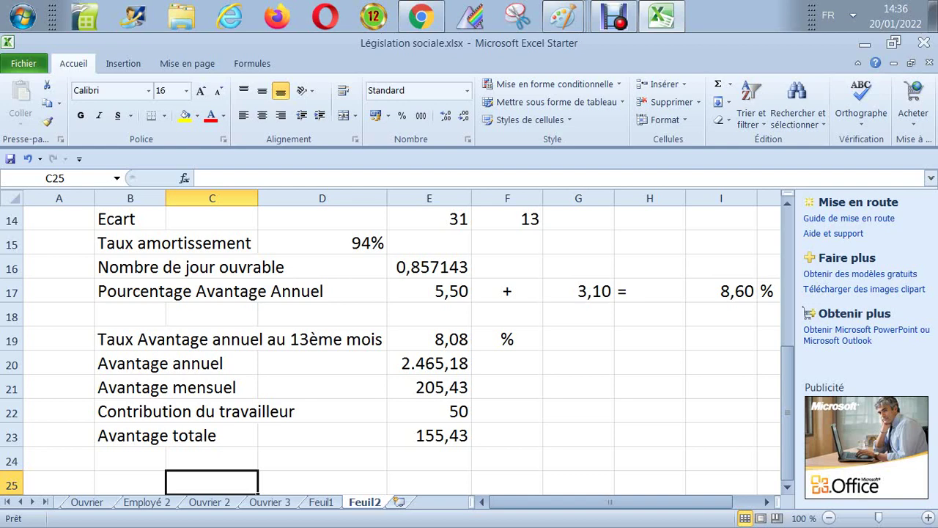
key(Return)
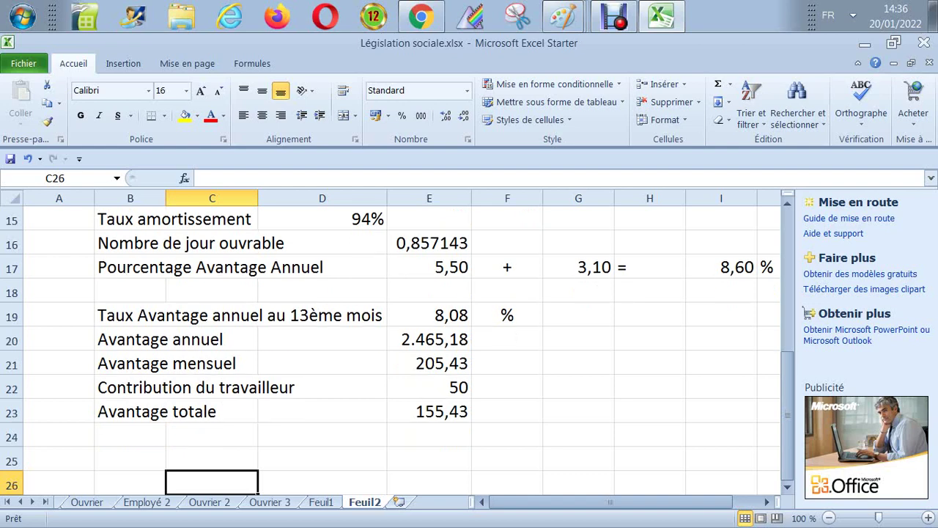